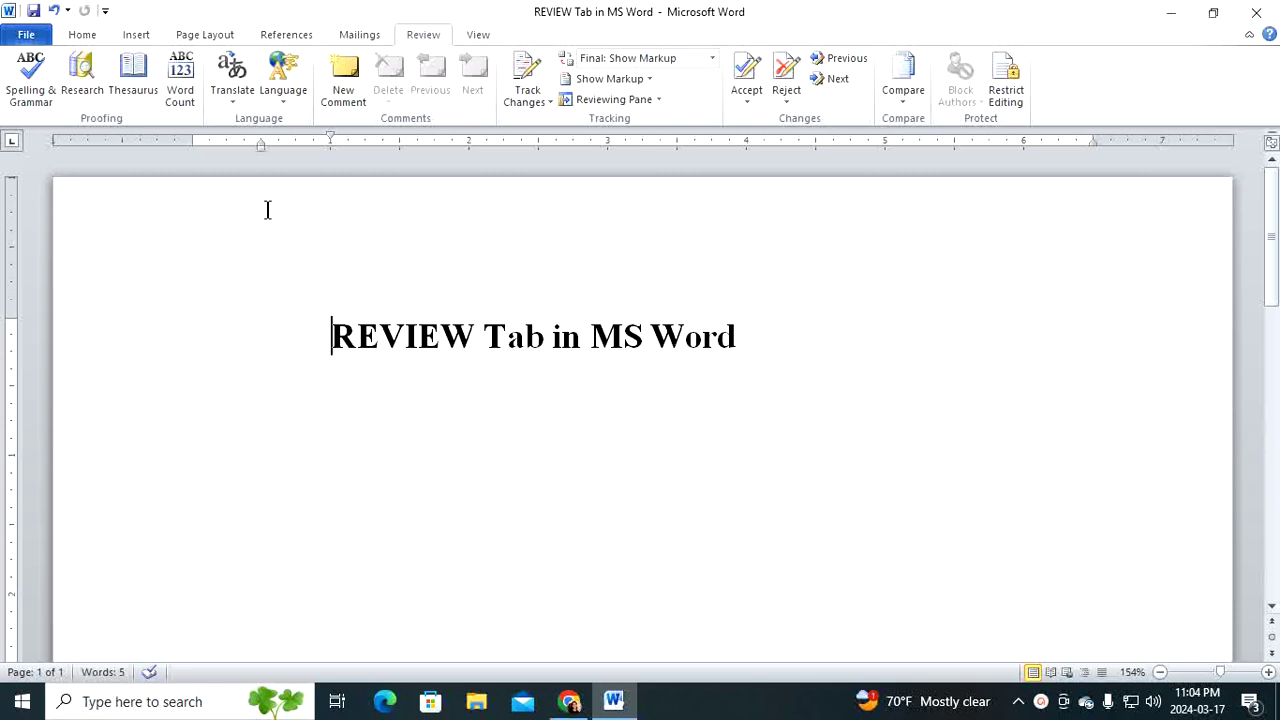
- Browse the formatting, insertion, page layout, referencing and mail merge tabs, then return to Review
click(88, 38)
click(140, 38)
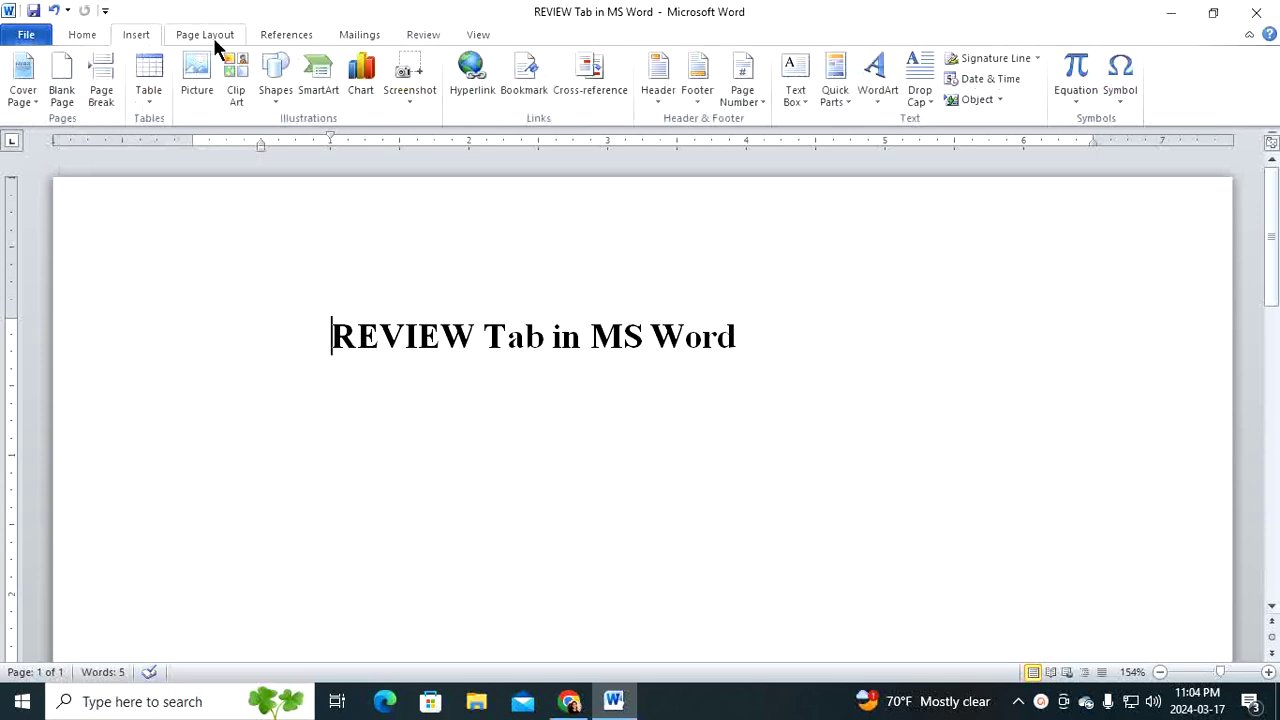
click(220, 38)
click(286, 38)
click(355, 36)
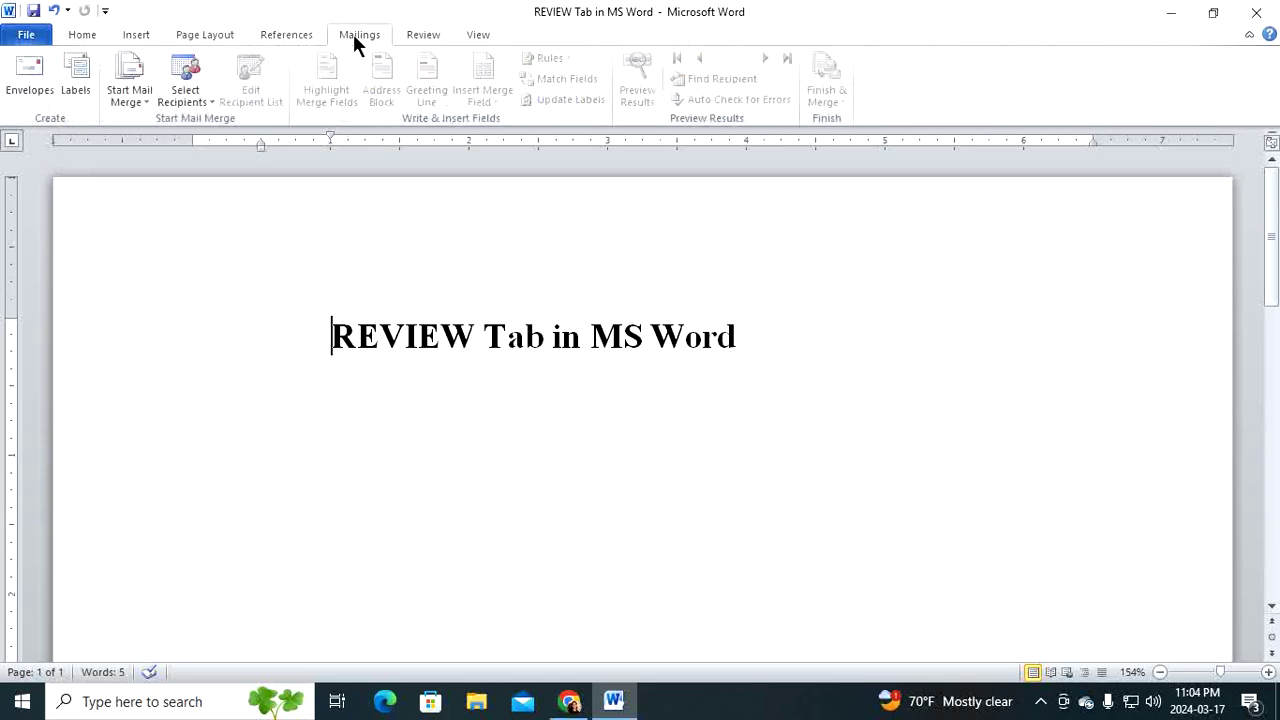
click(428, 36)
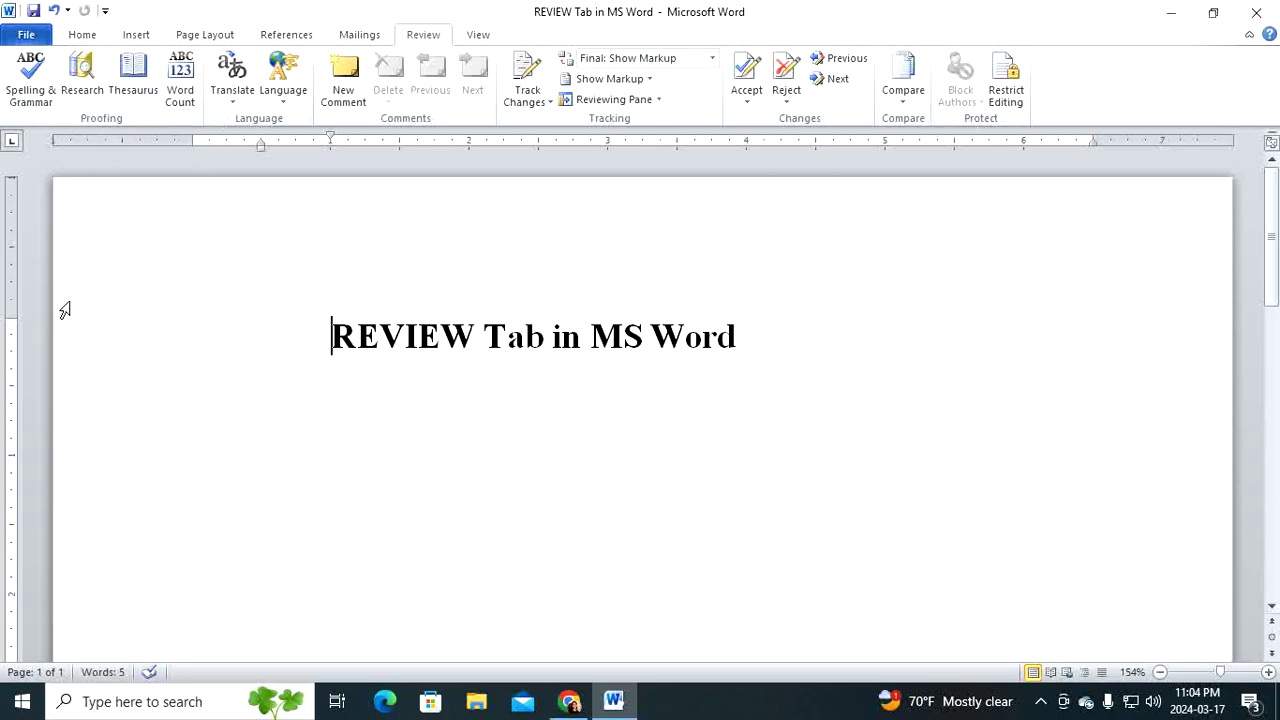
- Run Spelling & Grammar on the title, then add a new line after it
click(39, 76)
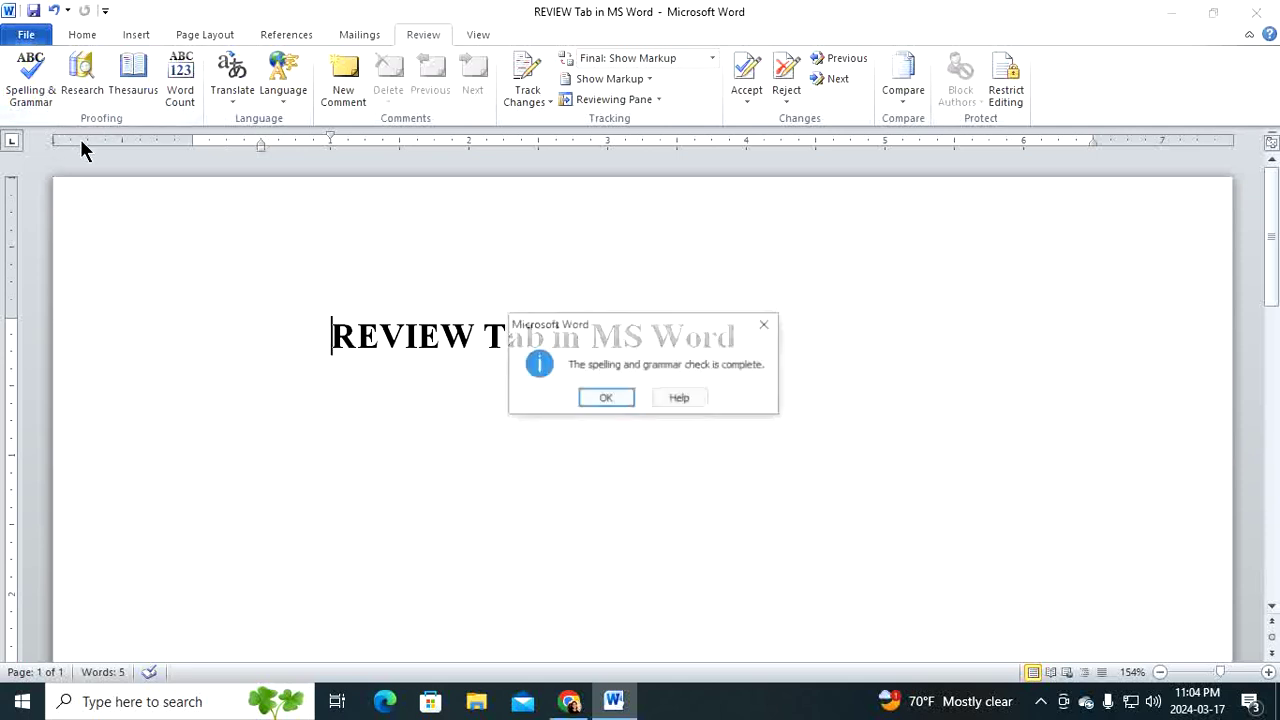
click(621, 402)
click(772, 350)
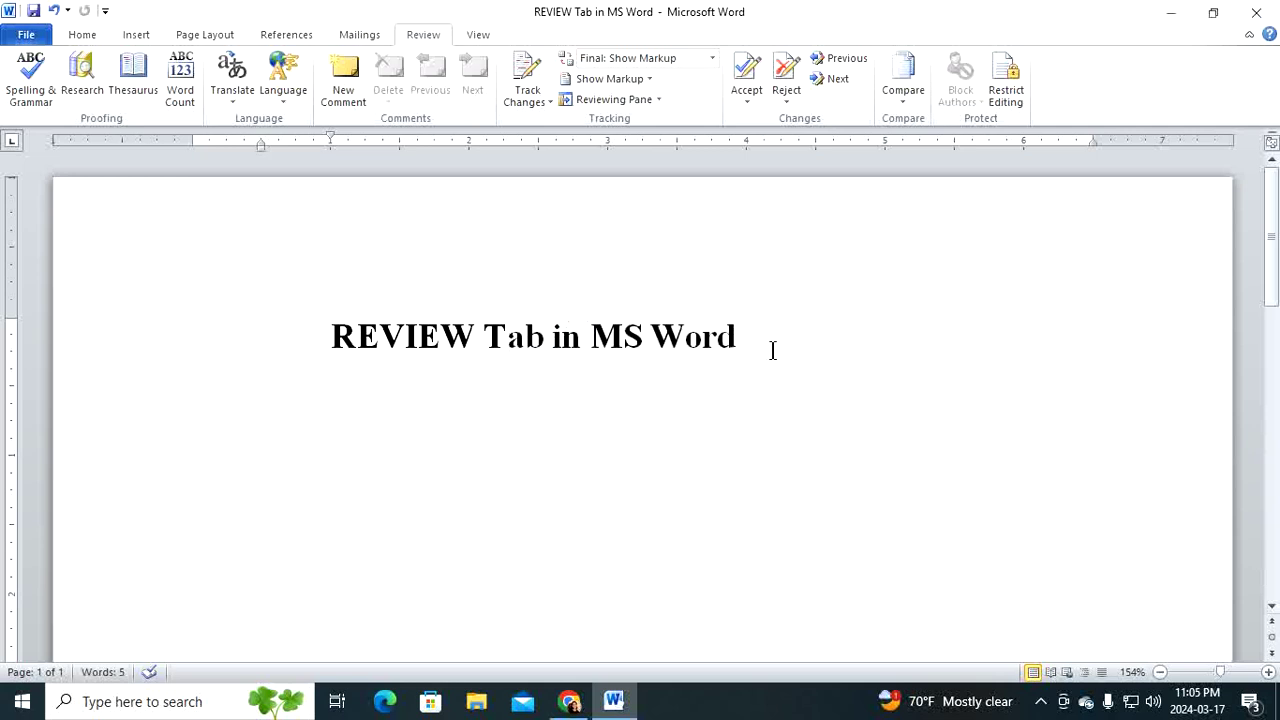
key(Return)
- Generate three sample paragraphs with =rand() and shrink their font size one step
text(=rand)
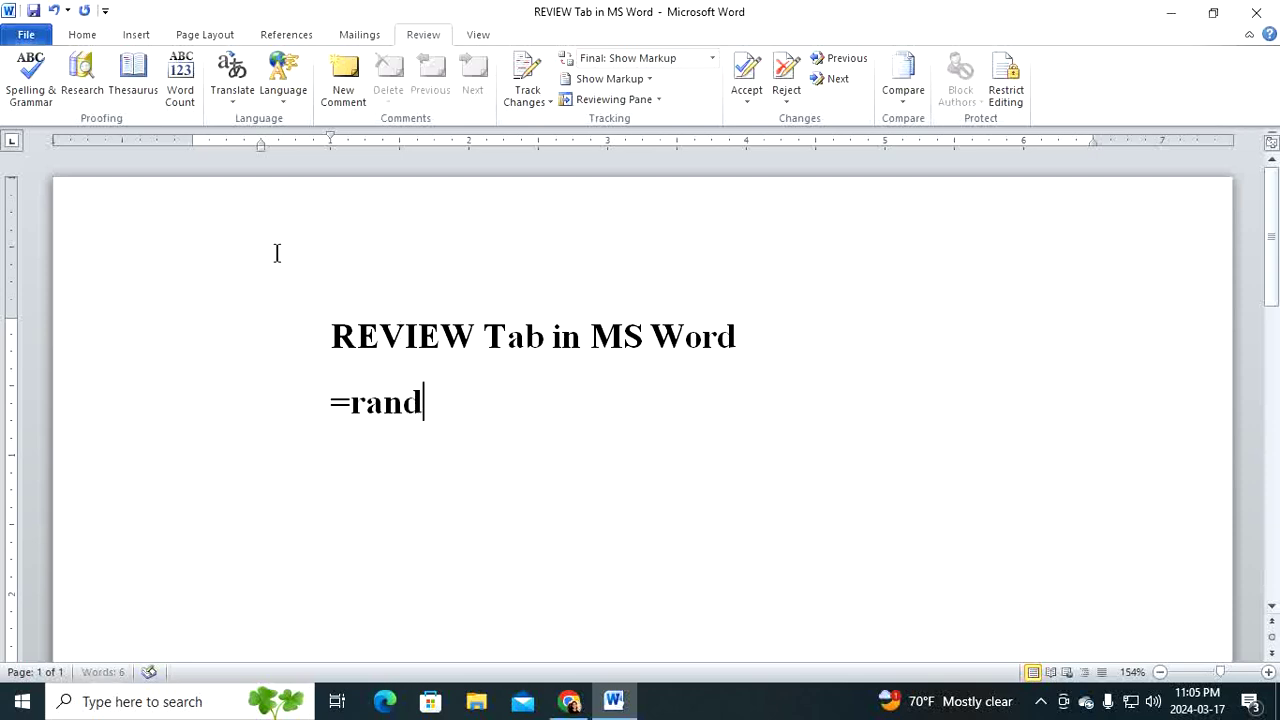
text(())
key(Return)
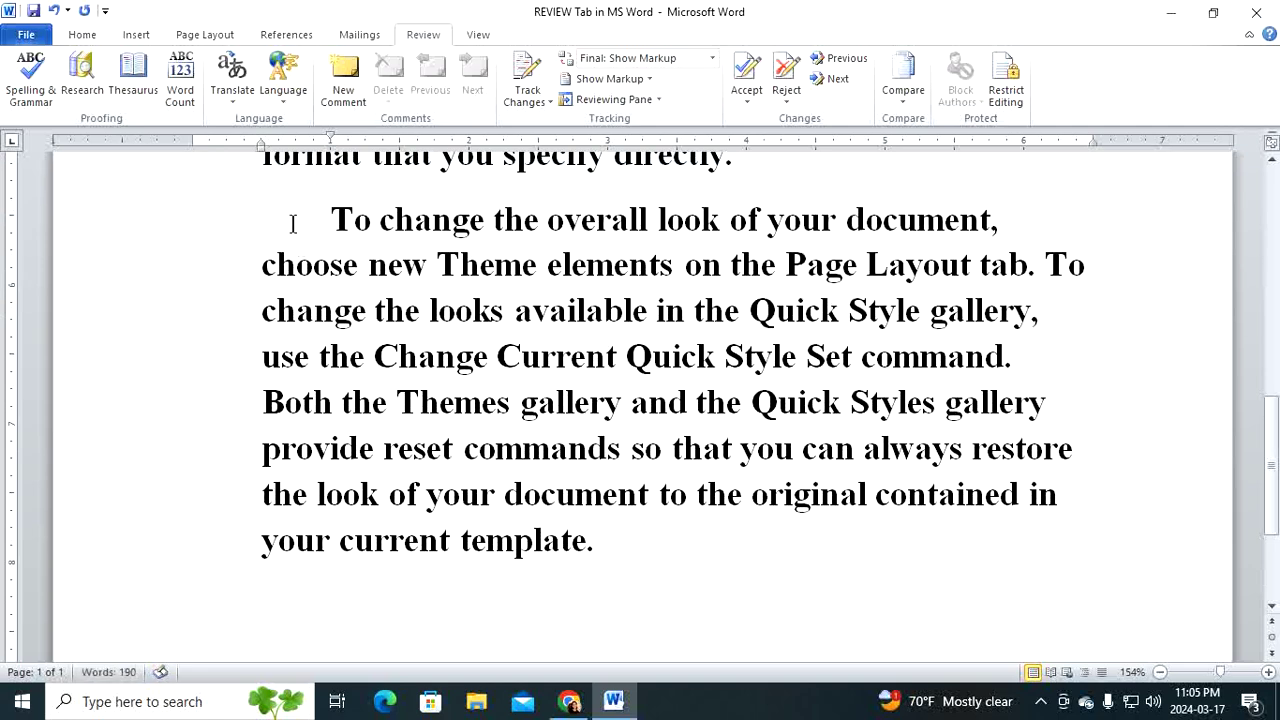
drag(1270, 423, 1249, 235)
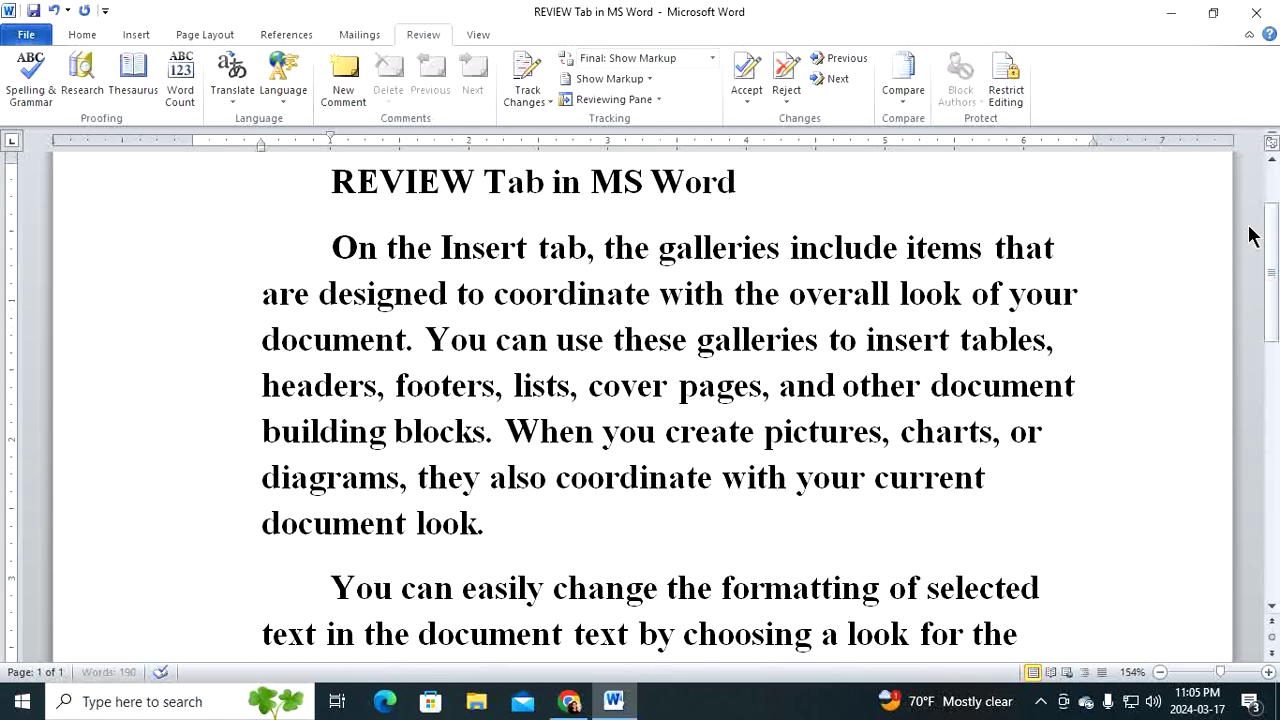
mouse_move(429, 251)
mouse_down()
mouse_move(985, 665)
mouse_move(1055, 600)
mouse_up()
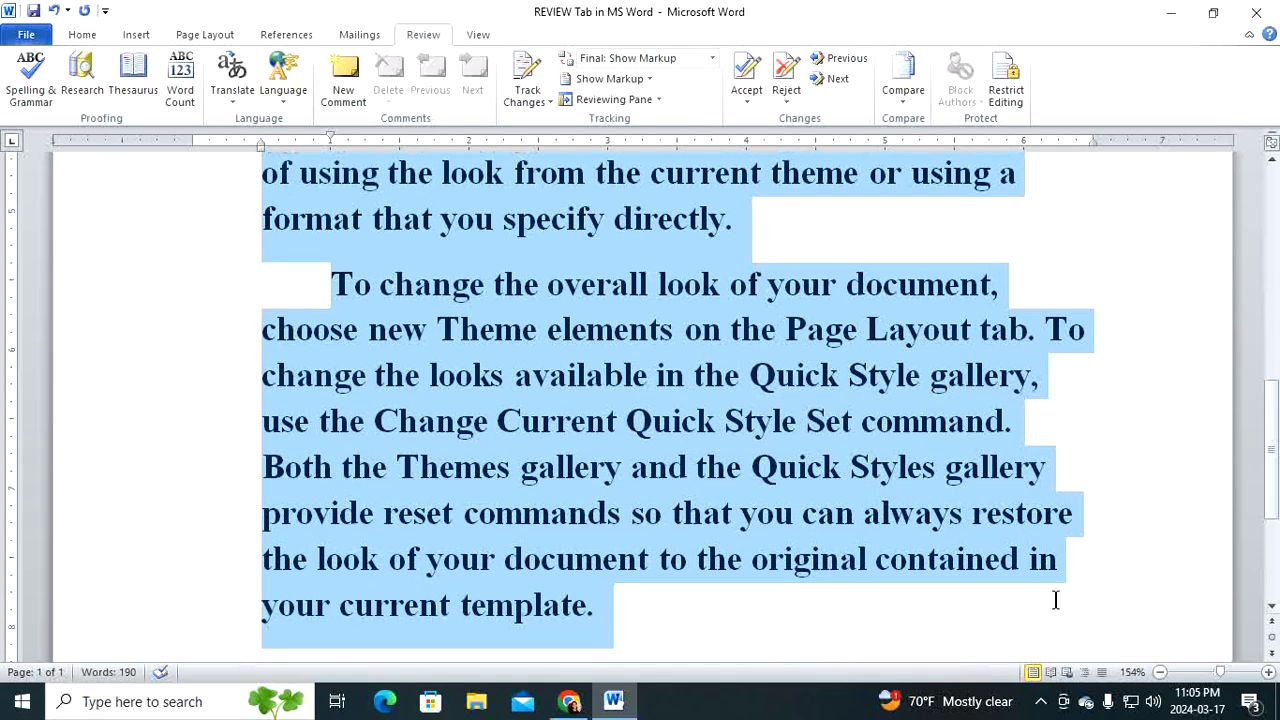
key(ctrl+shift+comma)
key(ctrl+shift+comma)
key(ctrl+shift+comma)
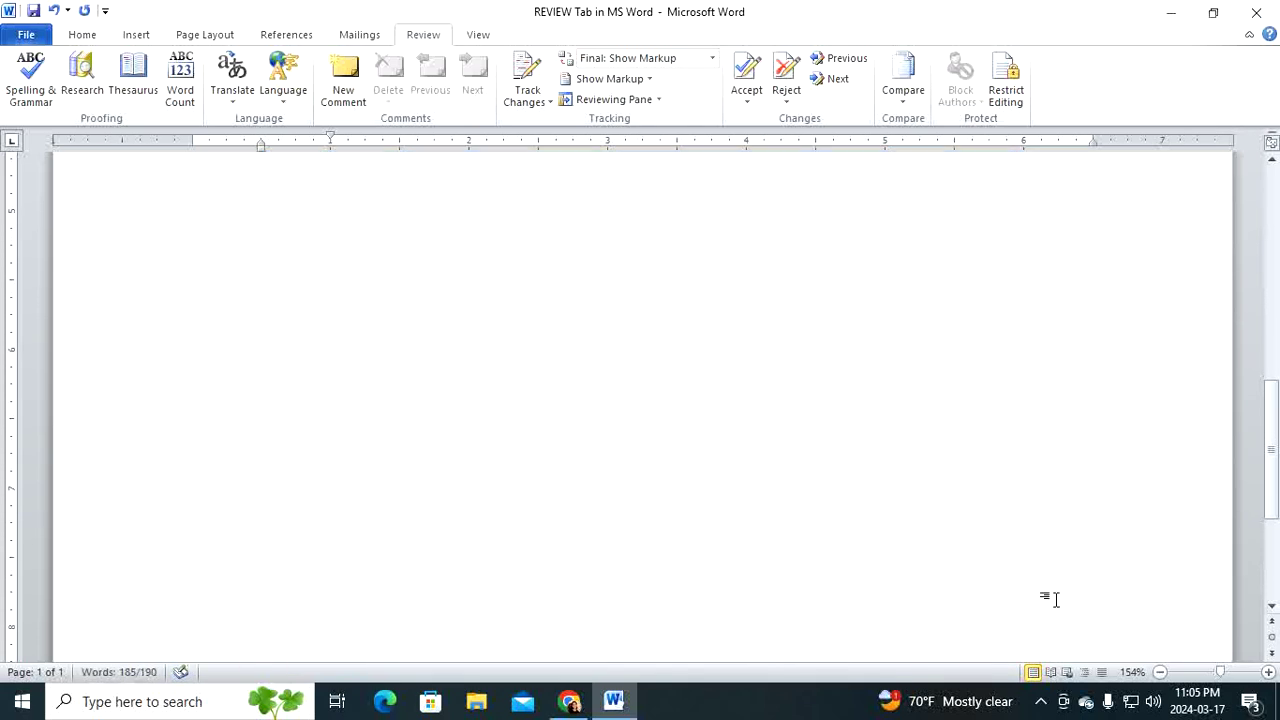
scroll(1271, 430, up, 10)
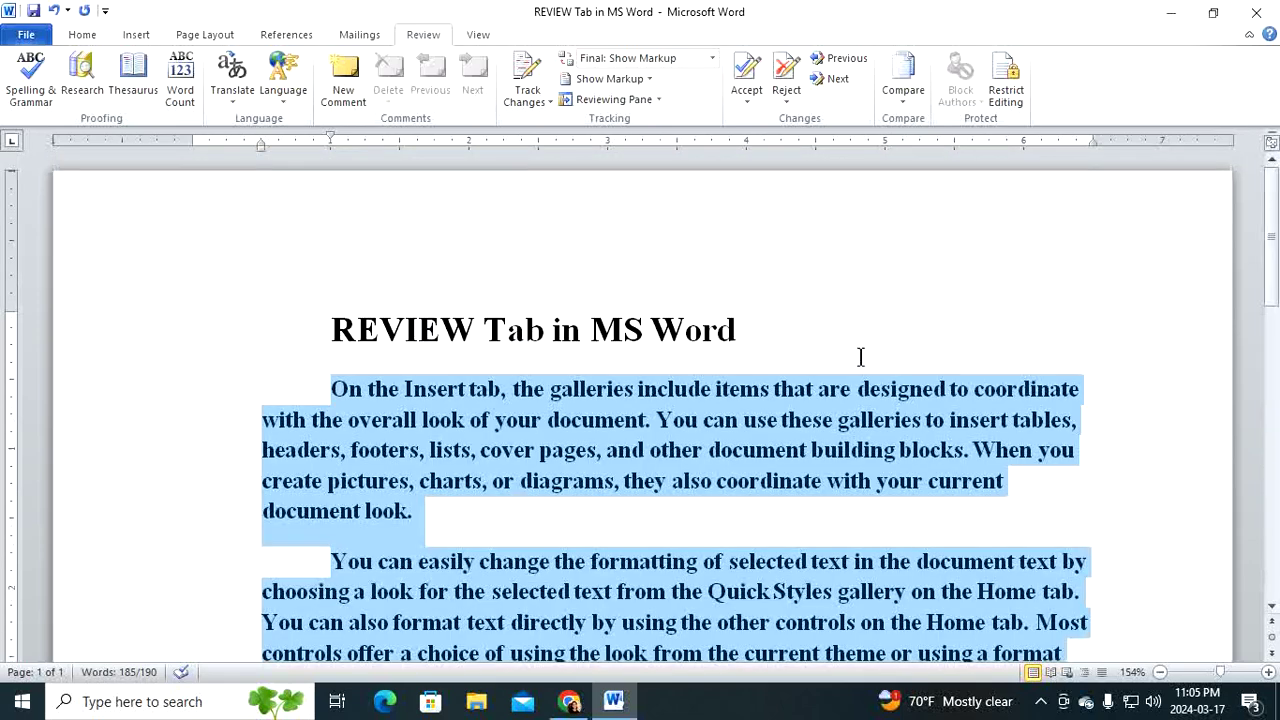
click(477, 395)
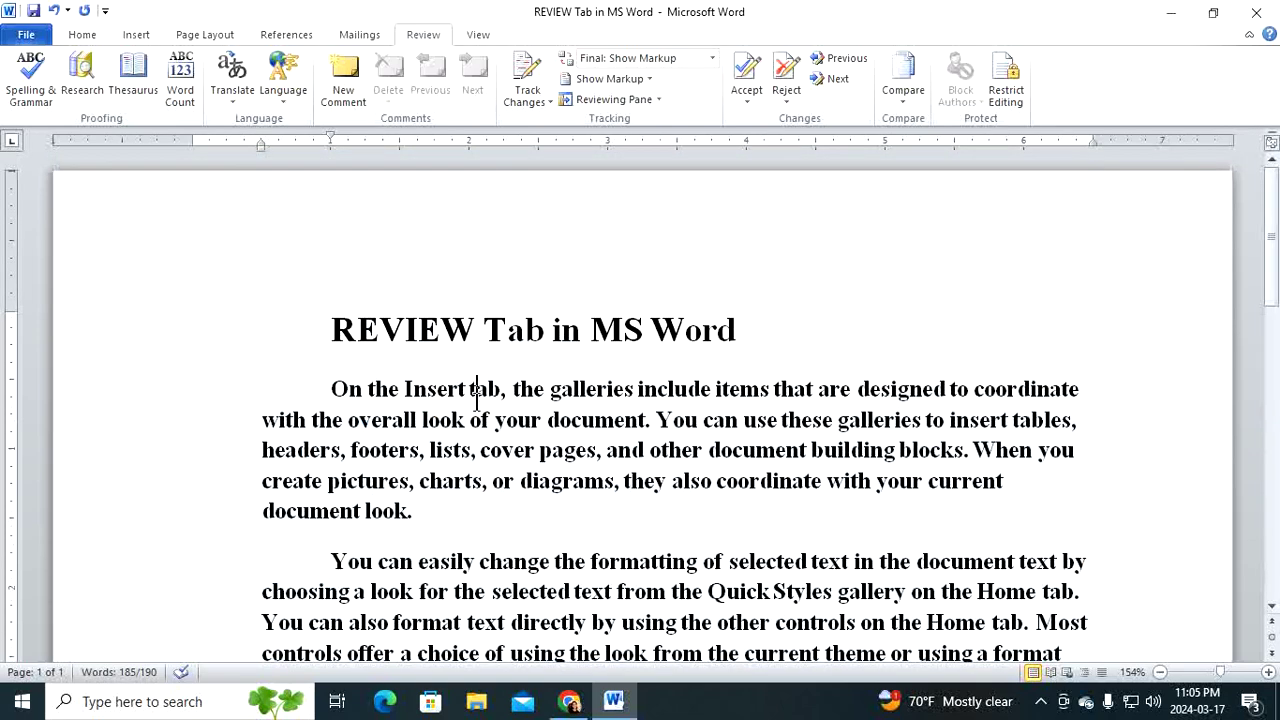
- Misspell 'document' as 'dcument' and 'documet', and 'building' as 'bulding'
click(568, 425)
key(BackSpace)
key(F12)
key(Escape)
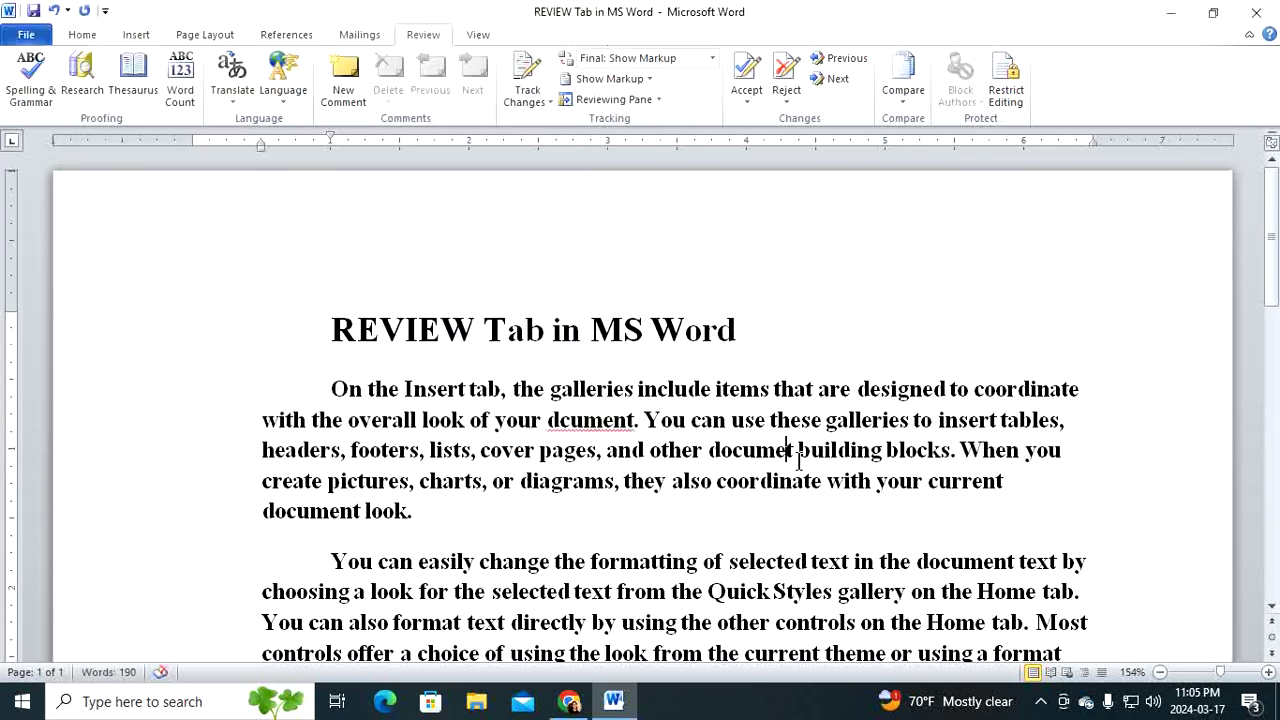
key(BackSpace)
click(822, 452)
key(Delete)
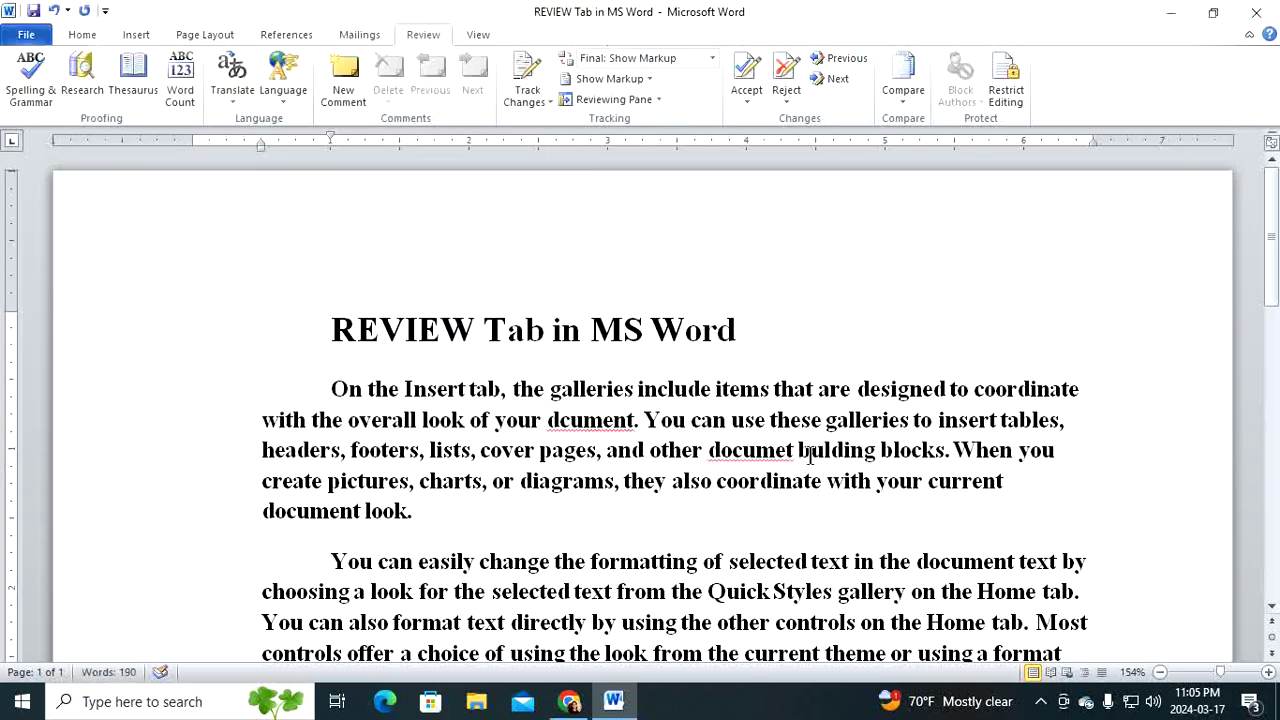
- Misspell 'from' as 'frm' and 'directly' as 'drectly', and delete 'the' before Quick Style gallery
click(637, 590)
key(Delete)
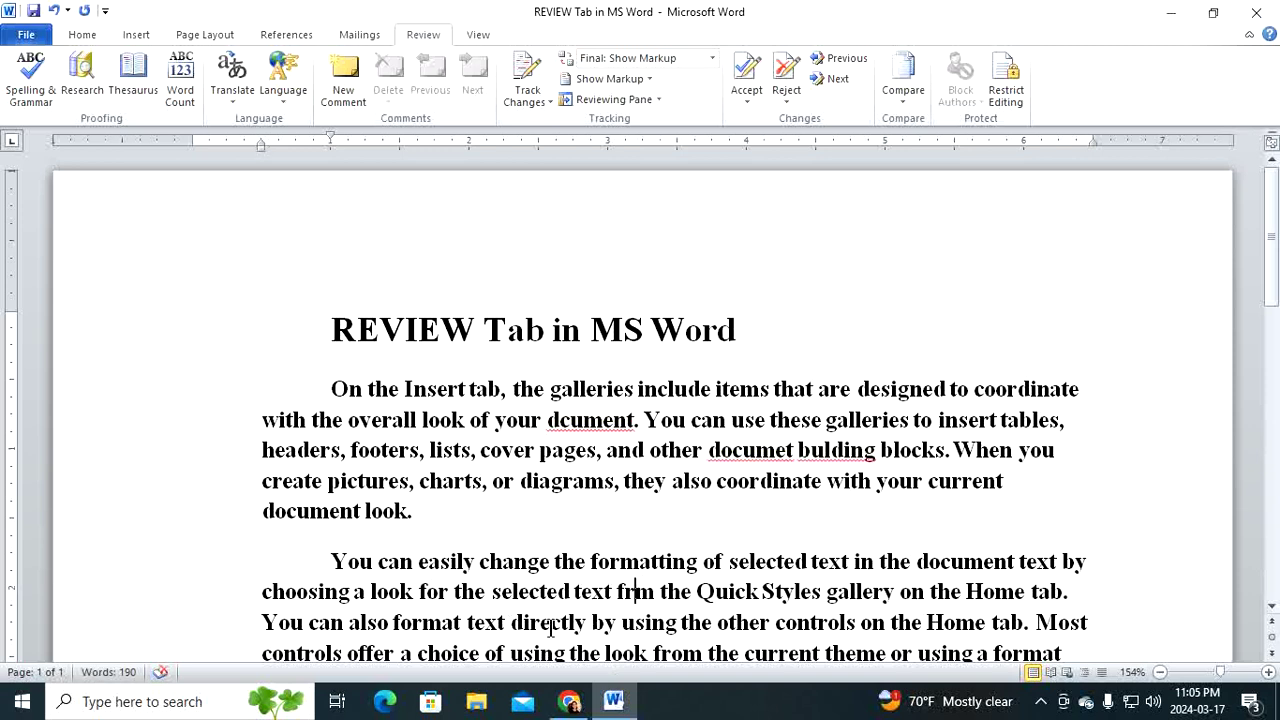
double_click(551, 627)
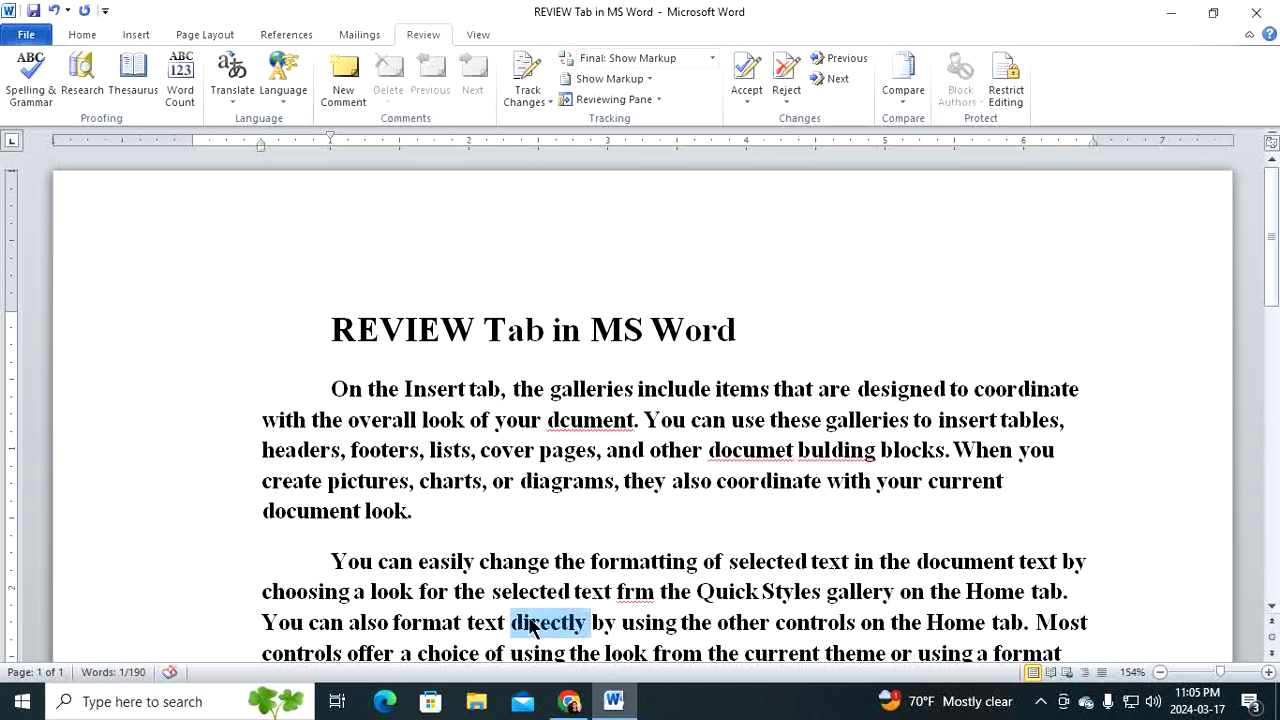
click(533, 622)
key(BackSpace)
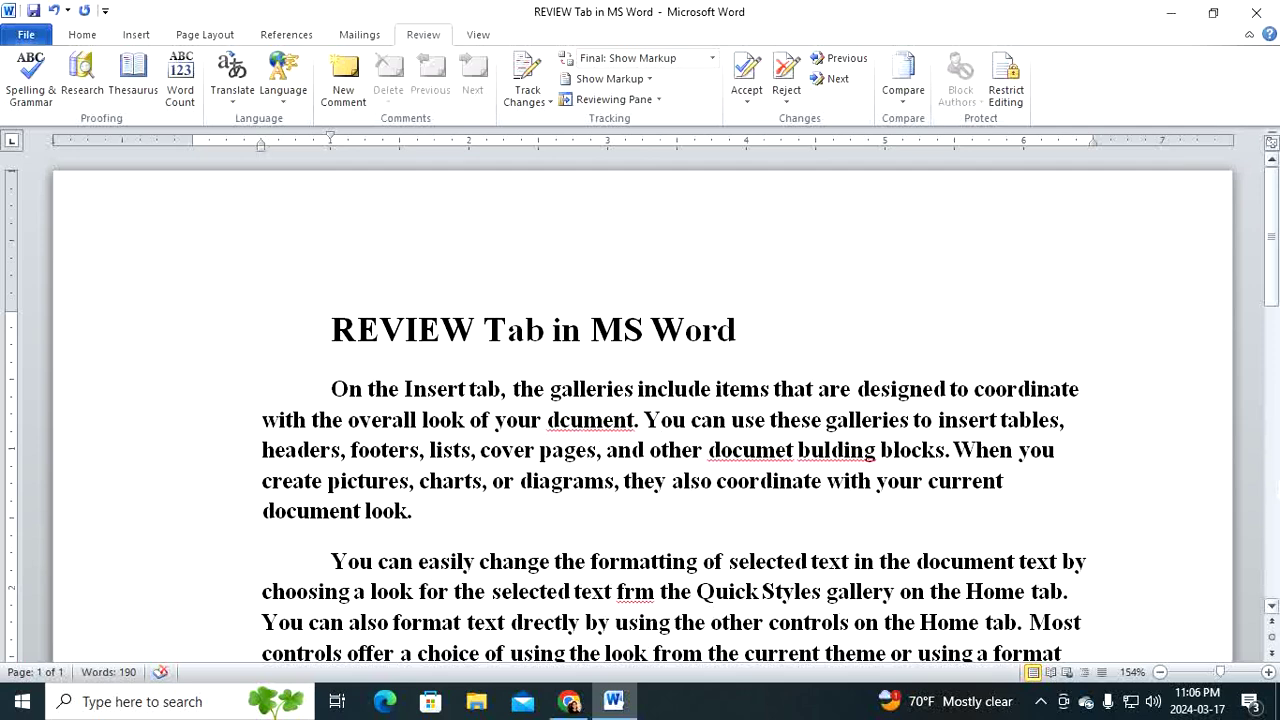
drag(1272, 287, 1271, 343)
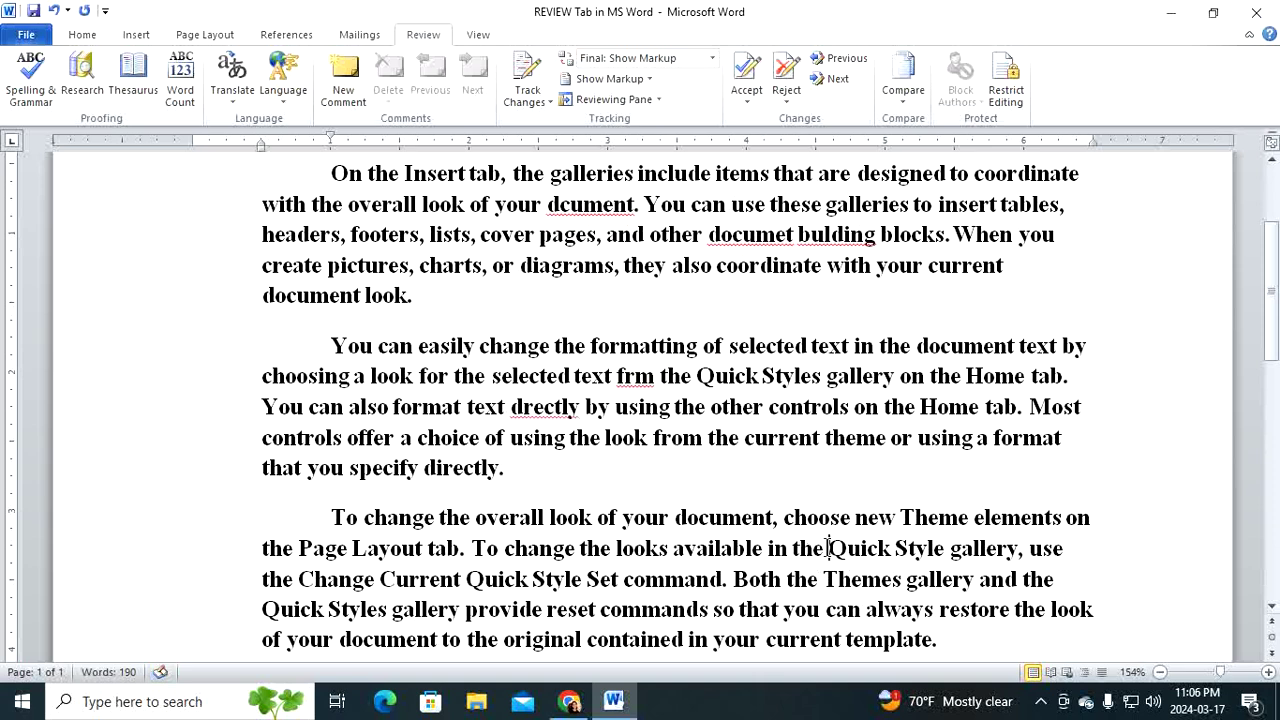
click(827, 548)
key(BackSpace)
key(BackSpace)
key(BackSpace)
key(BackSpace)
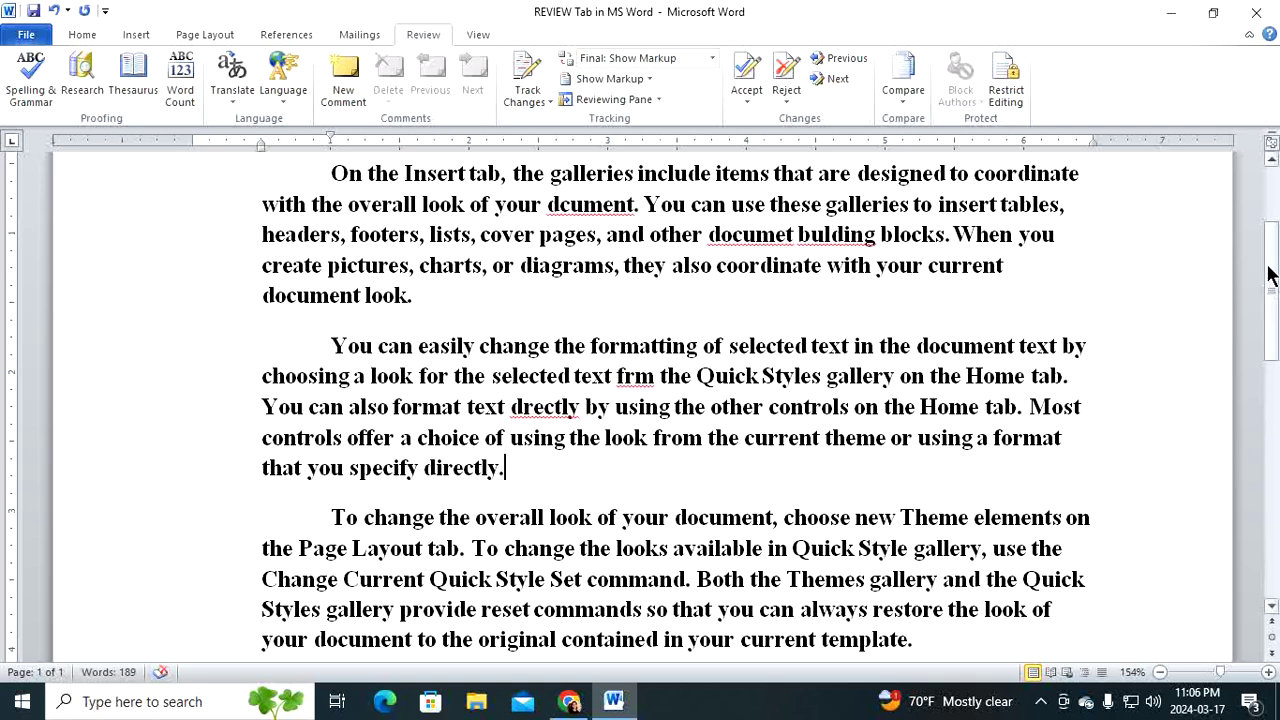
drag(1268, 275, 1268, 229)
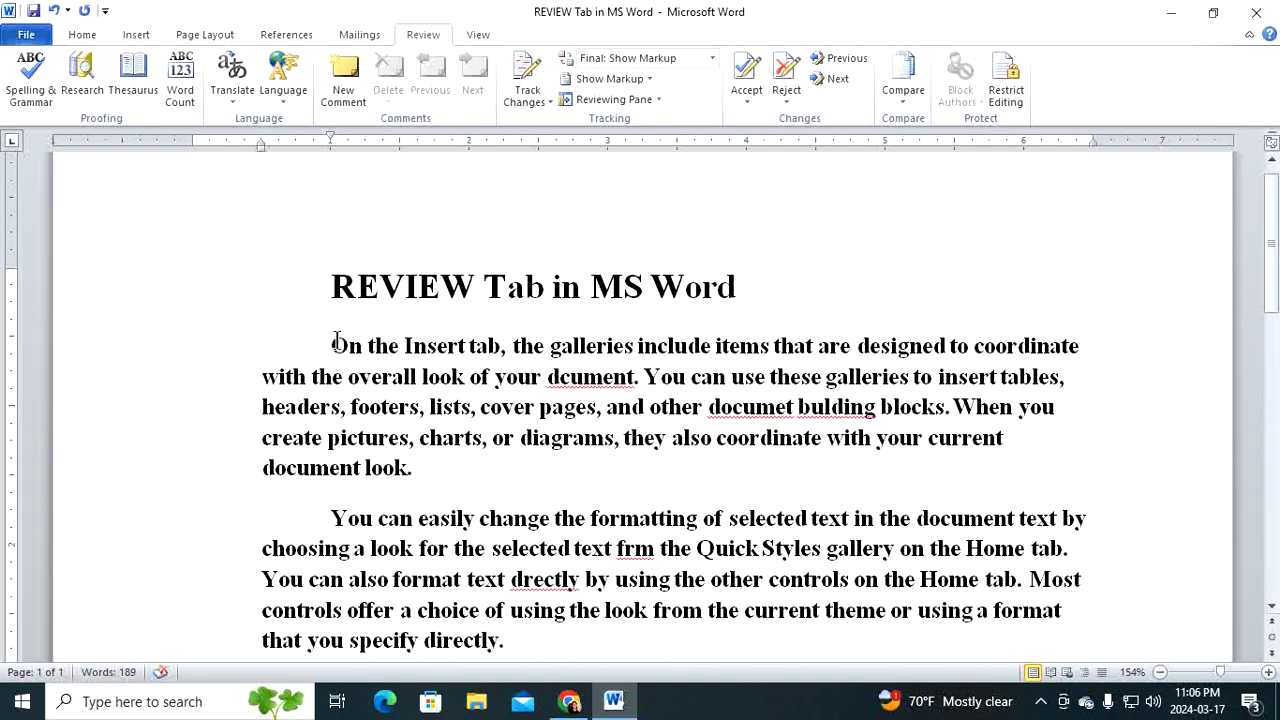
- Restart the spelling and grammar check from the start of the first paragraph
click(28, 100)
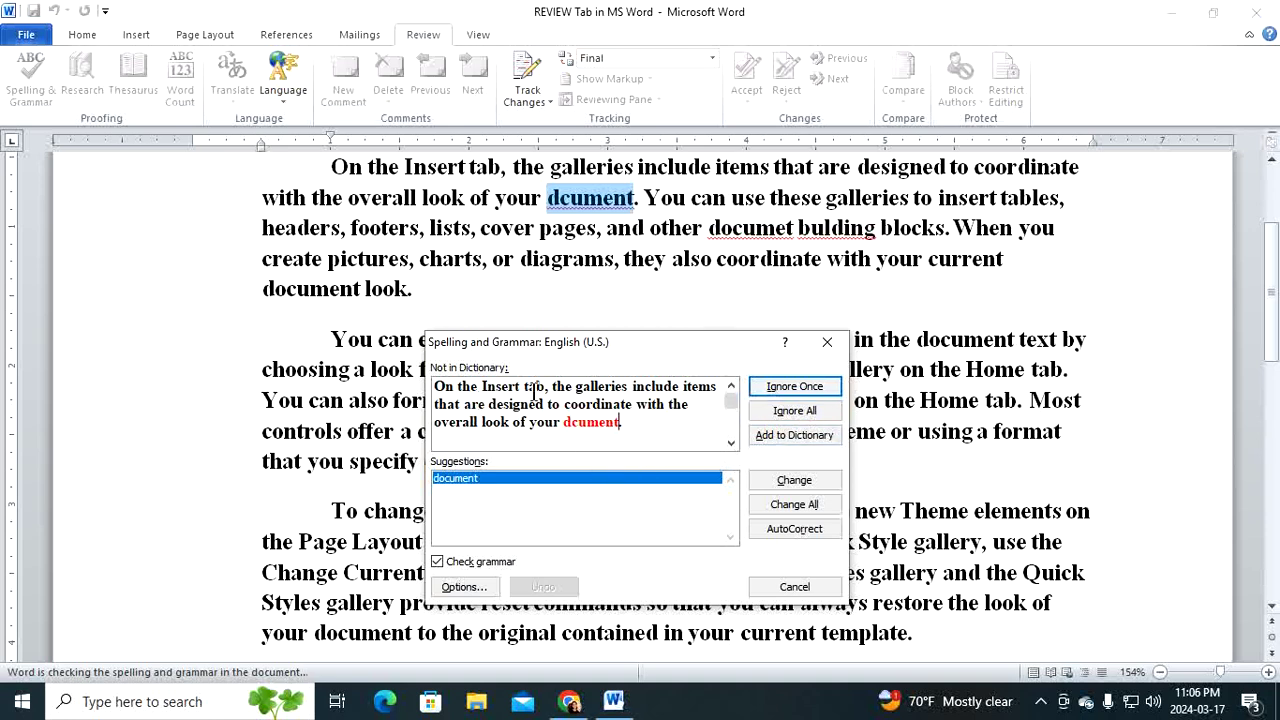
click(827, 342)
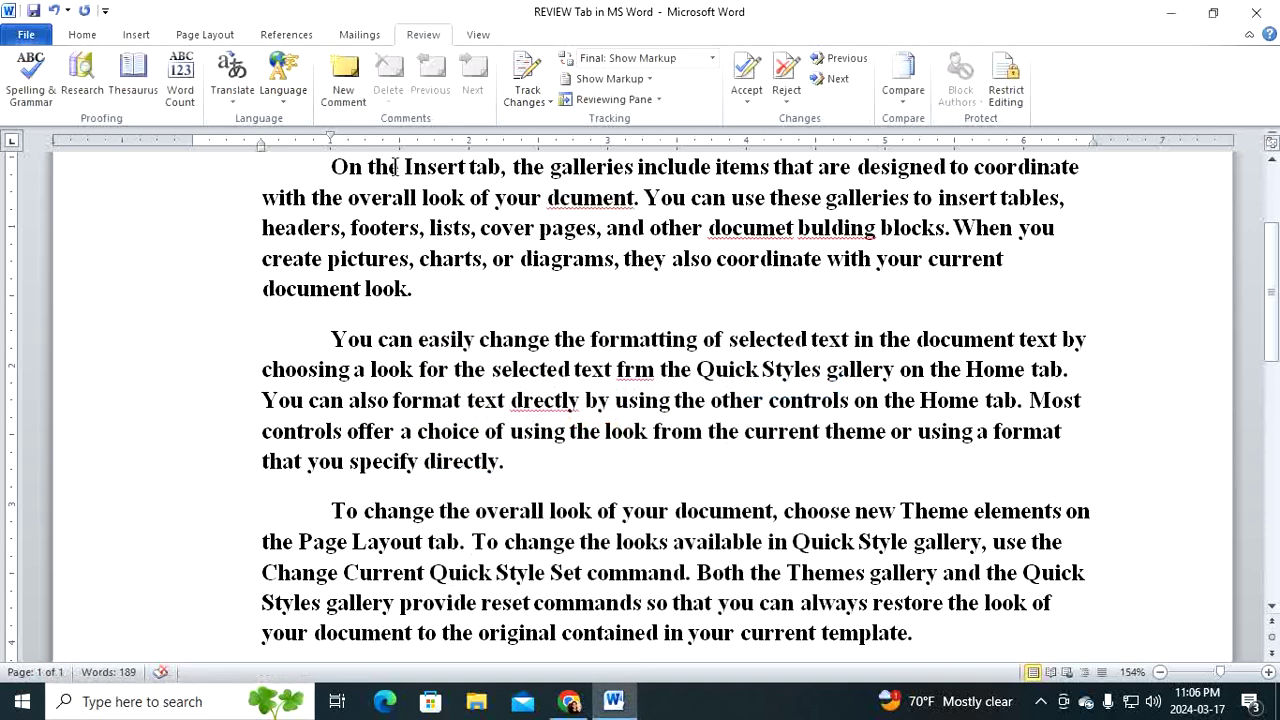
click(322, 163)
click(30, 80)
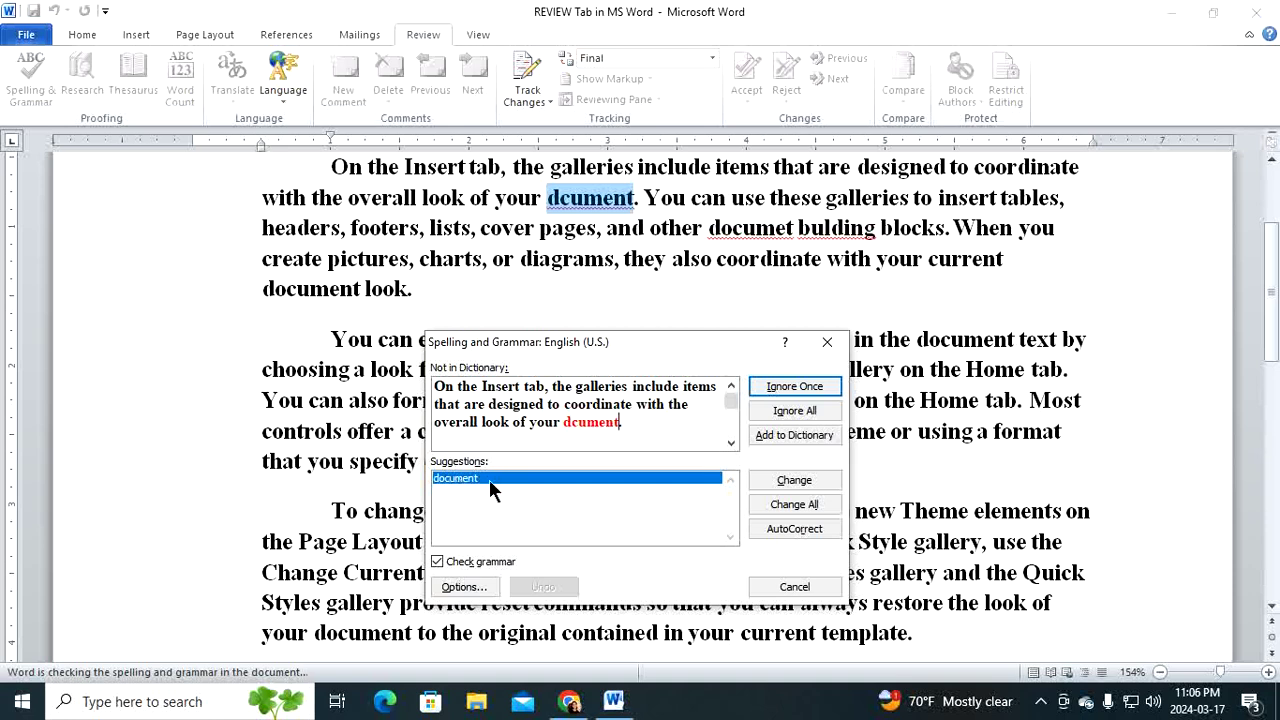
- Accept the suggested fixes for dcument, documet, bulding, frm and drectly, then dismiss the completion message
click(806, 484)
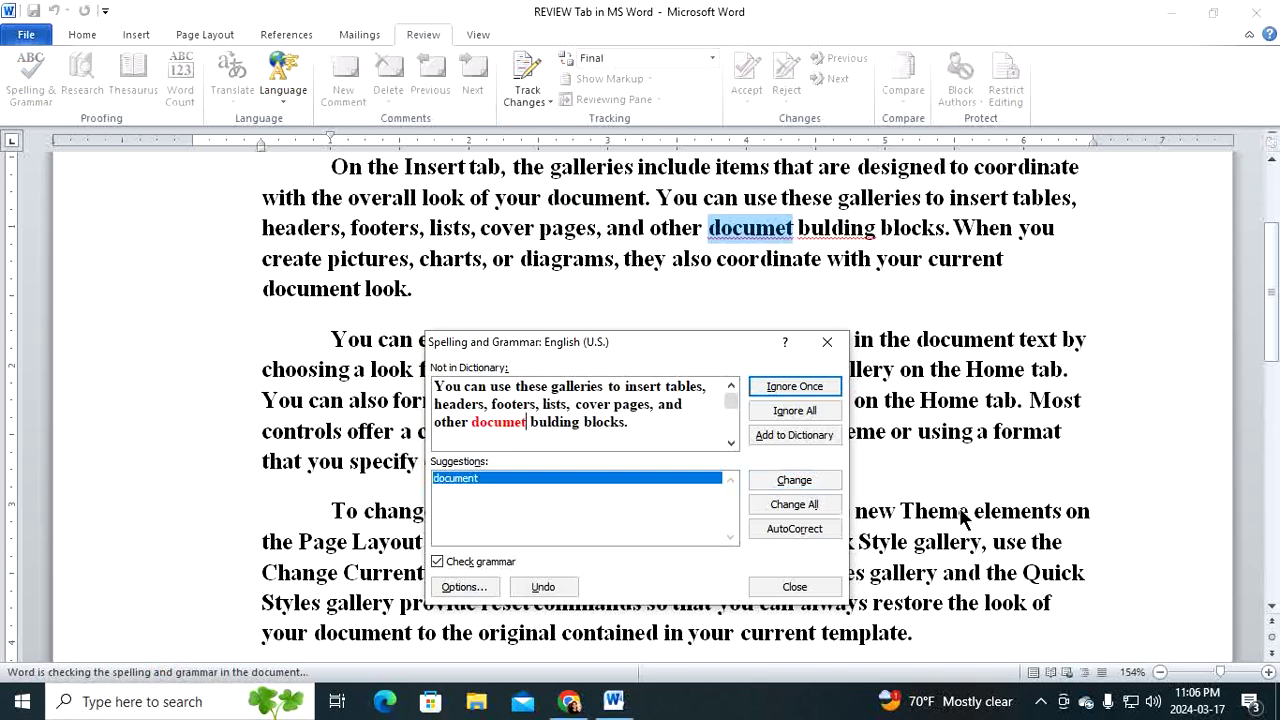
click(806, 486)
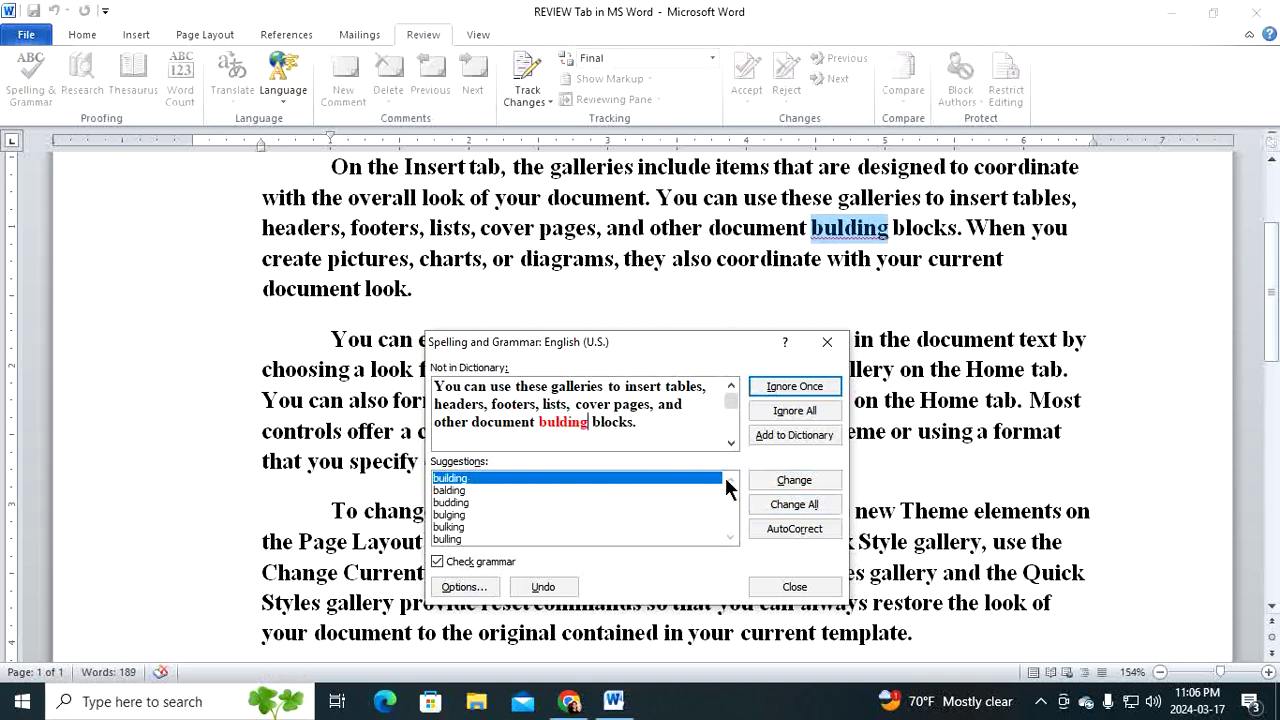
click(762, 481)
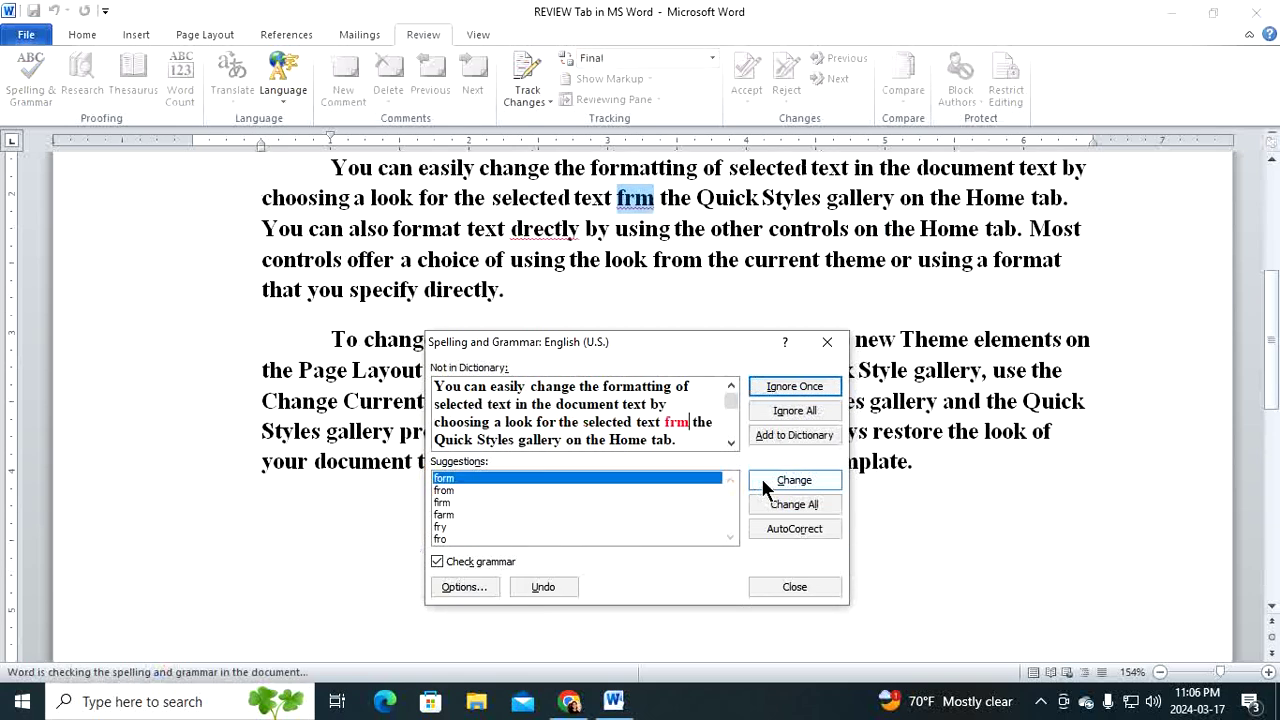
click(762, 481)
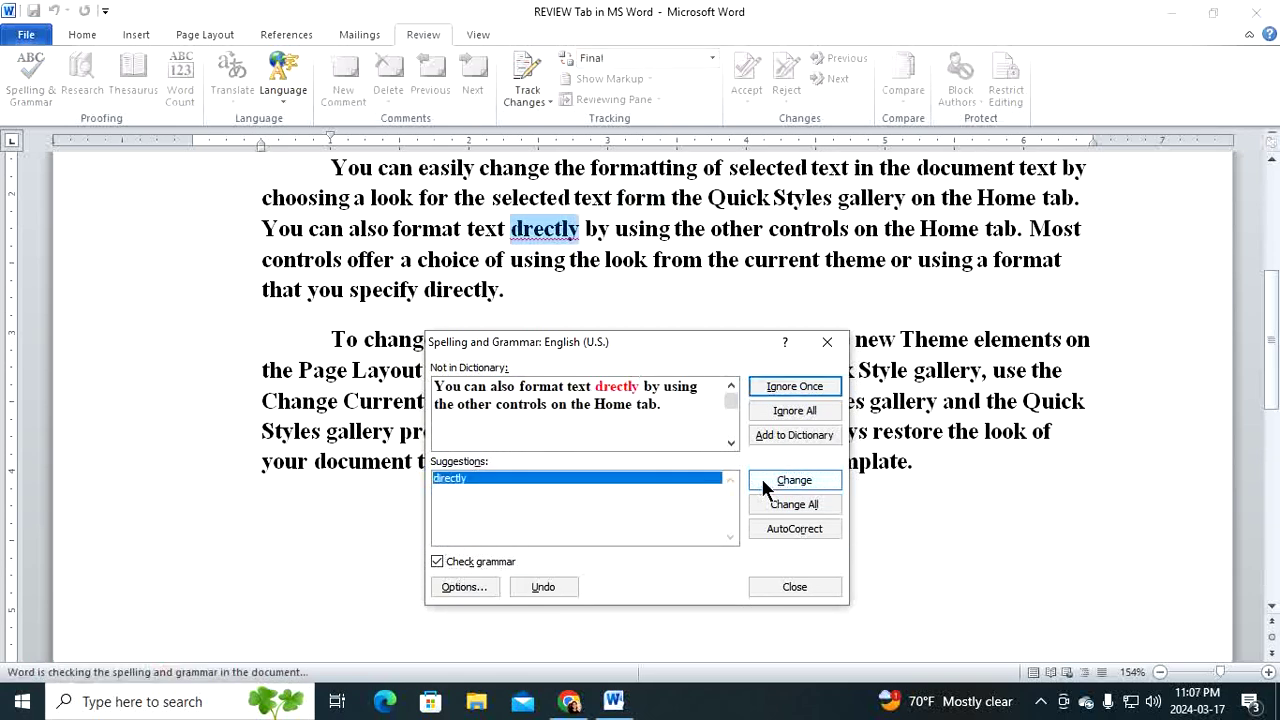
click(762, 481)
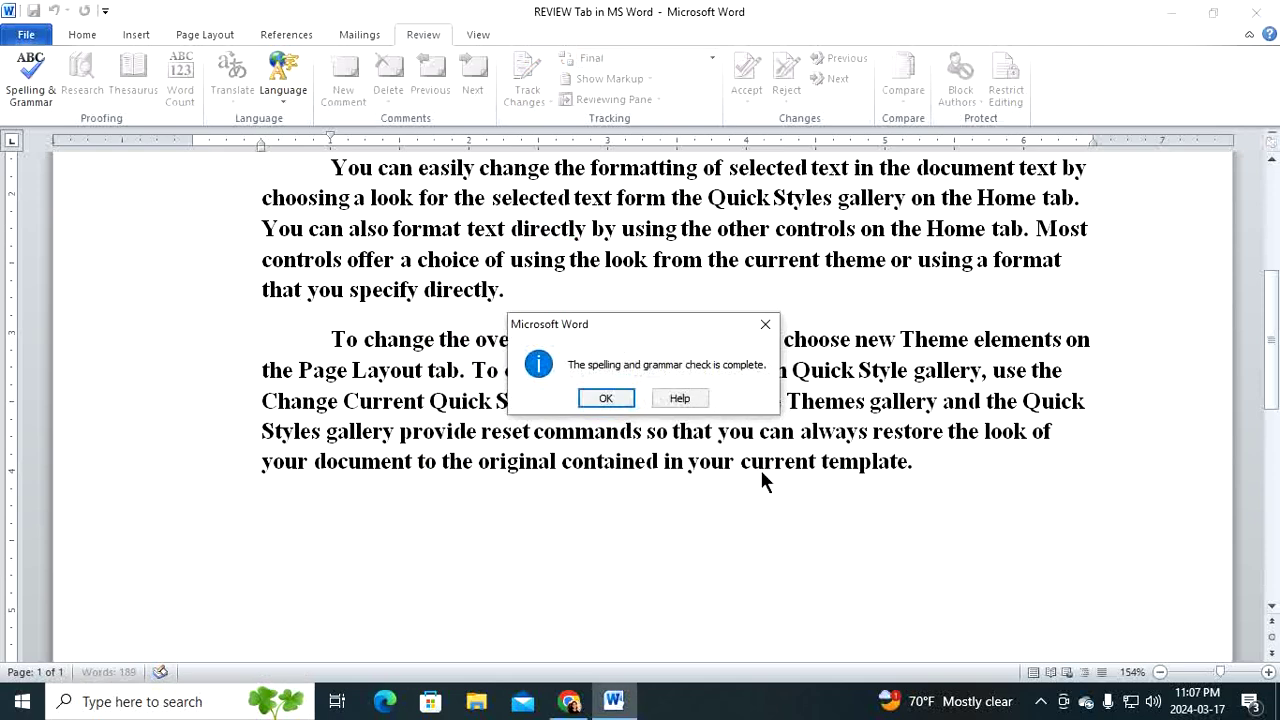
click(631, 395)
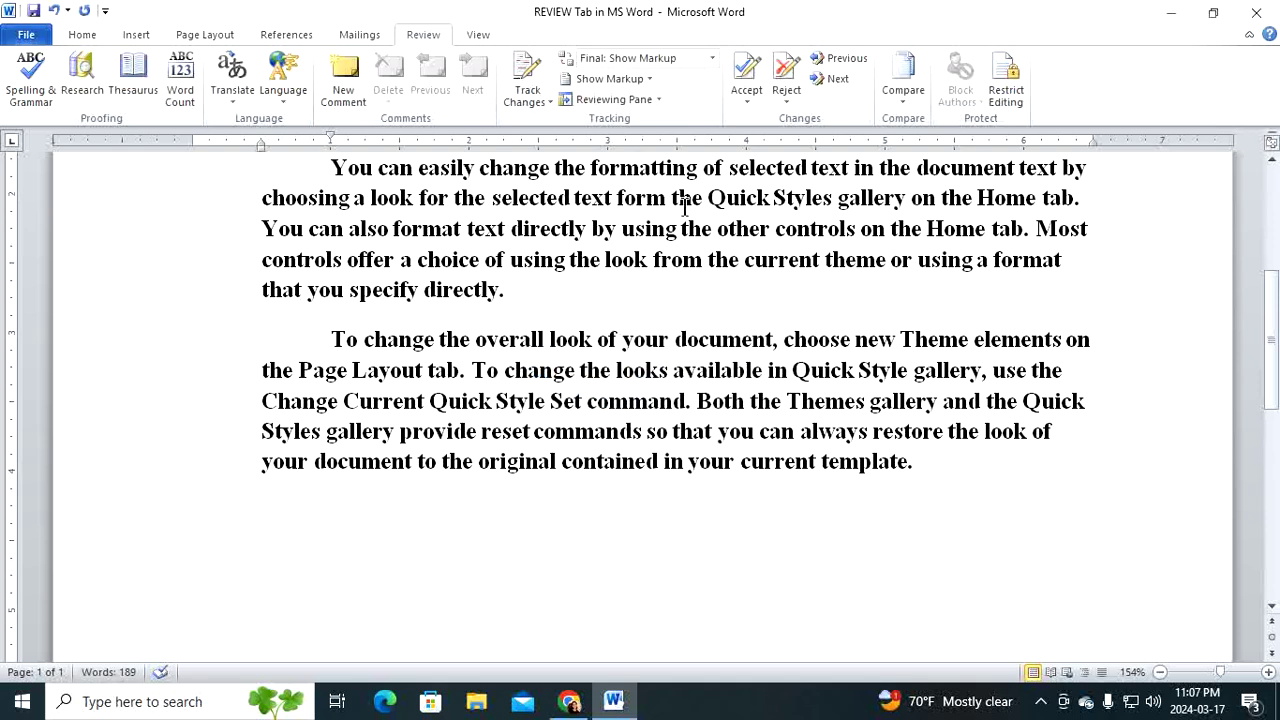
- Run a spelling and grammar check on the document and dismiss the completion message
scroll(1270, 262, up, 1)
scroll(1268, 245, up, 4)
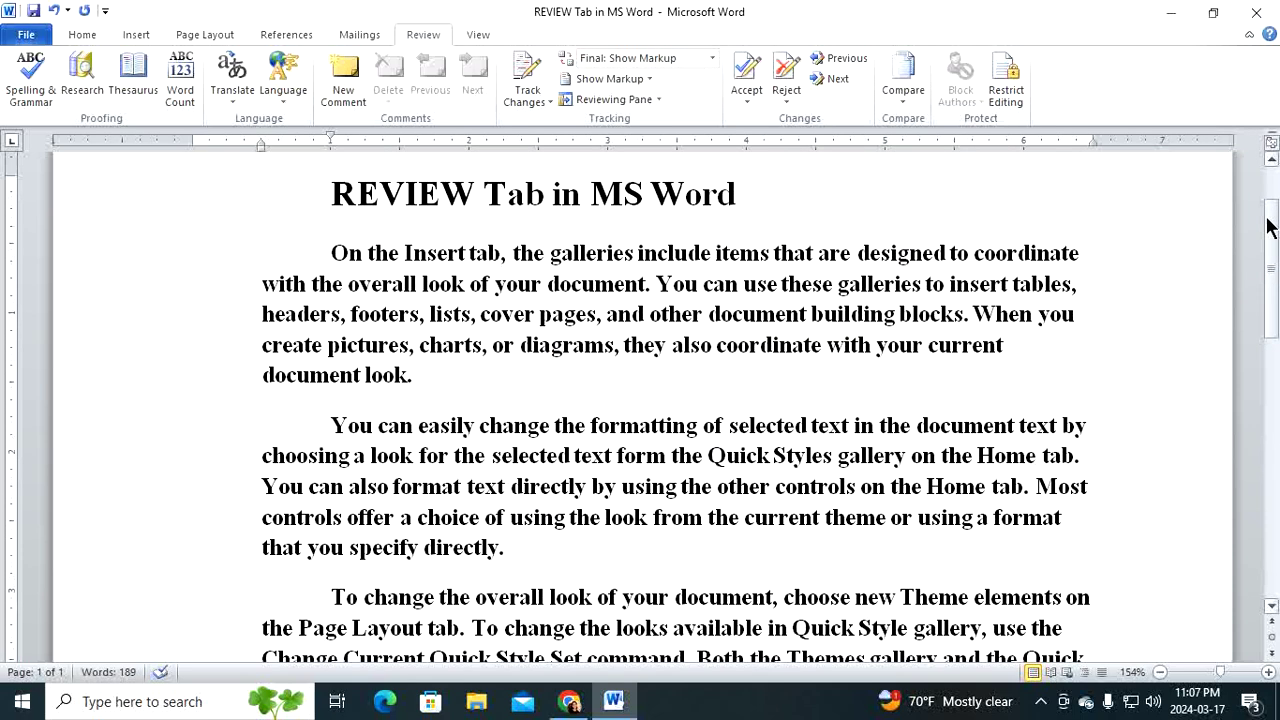
scroll(1268, 230, down, 1)
scroll(1268, 230, up, 1)
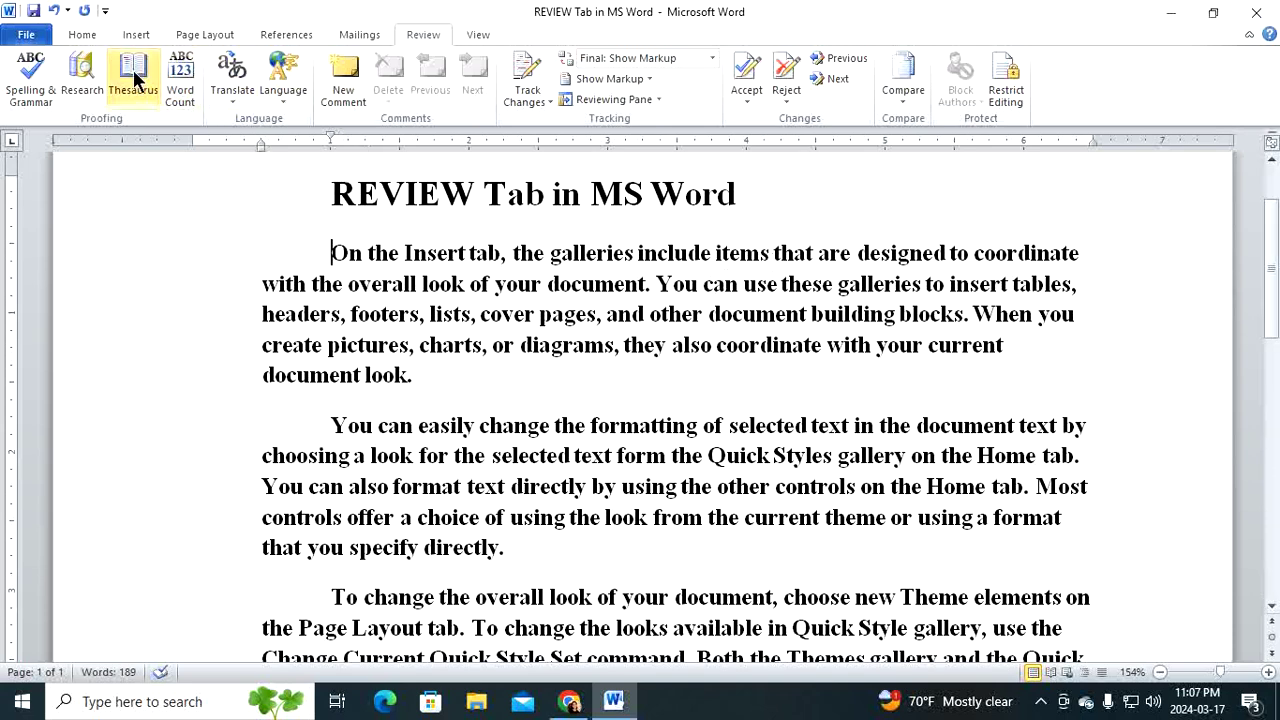
click(38, 97)
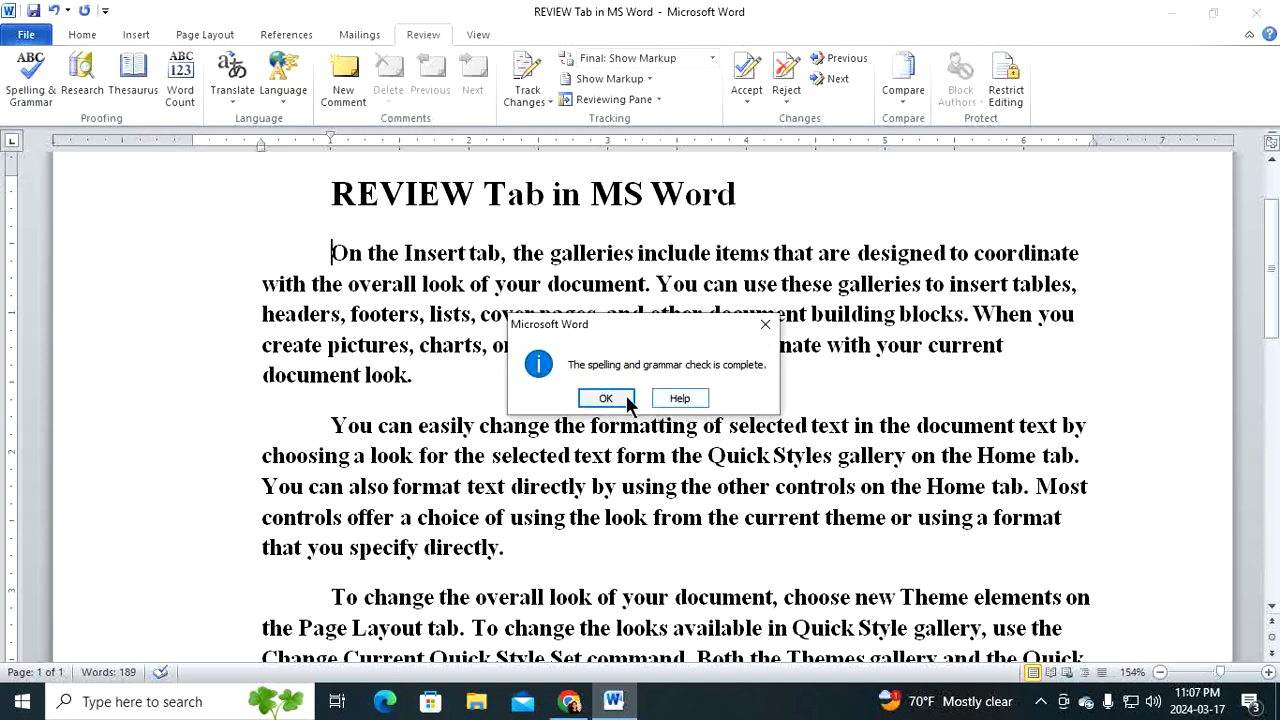
click(762, 326)
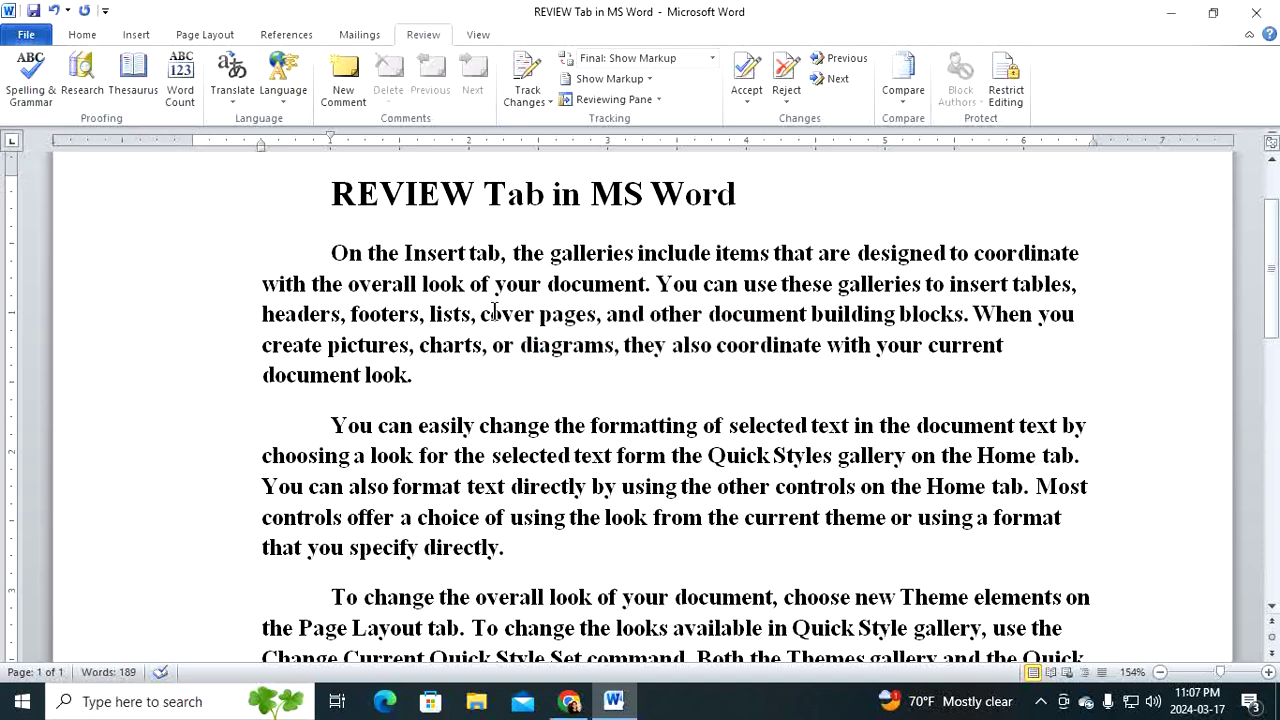
- Misspell 'cover' as 'cver', let the spelling check change it back, then research 'cover'
click(494, 311)
key(Delete)
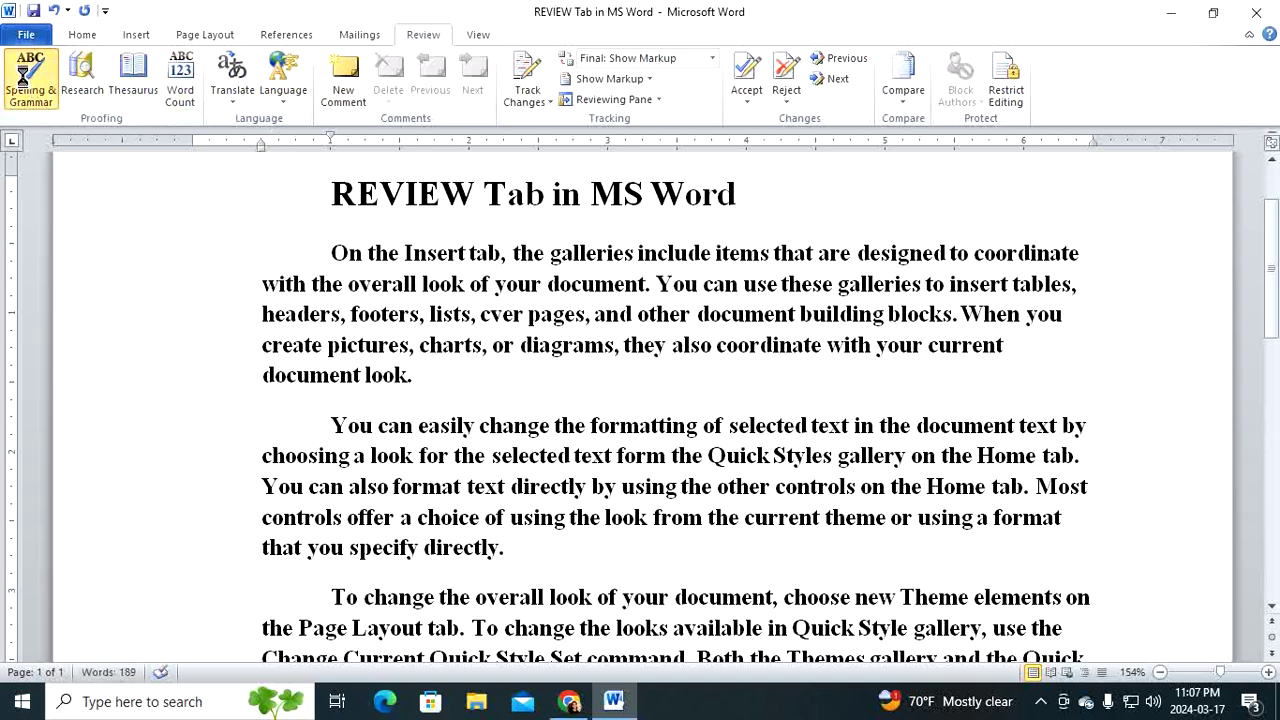
click(30, 78)
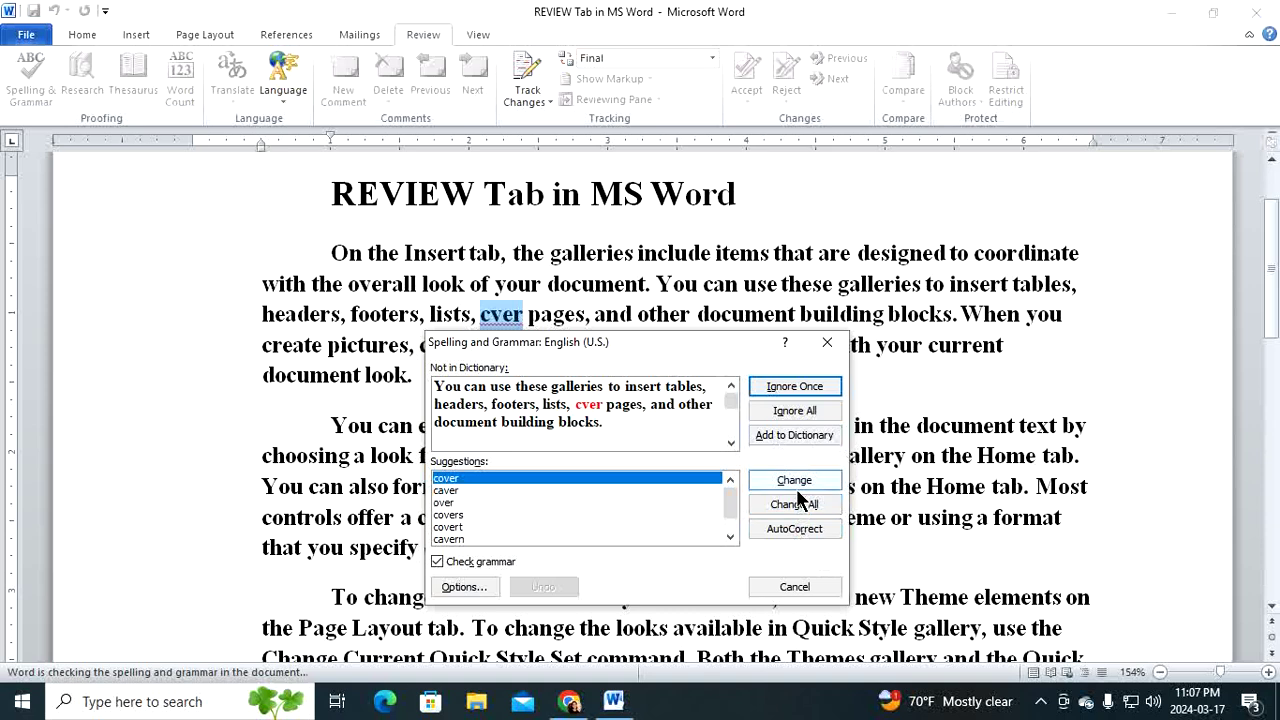
click(797, 489)
click(794, 491)
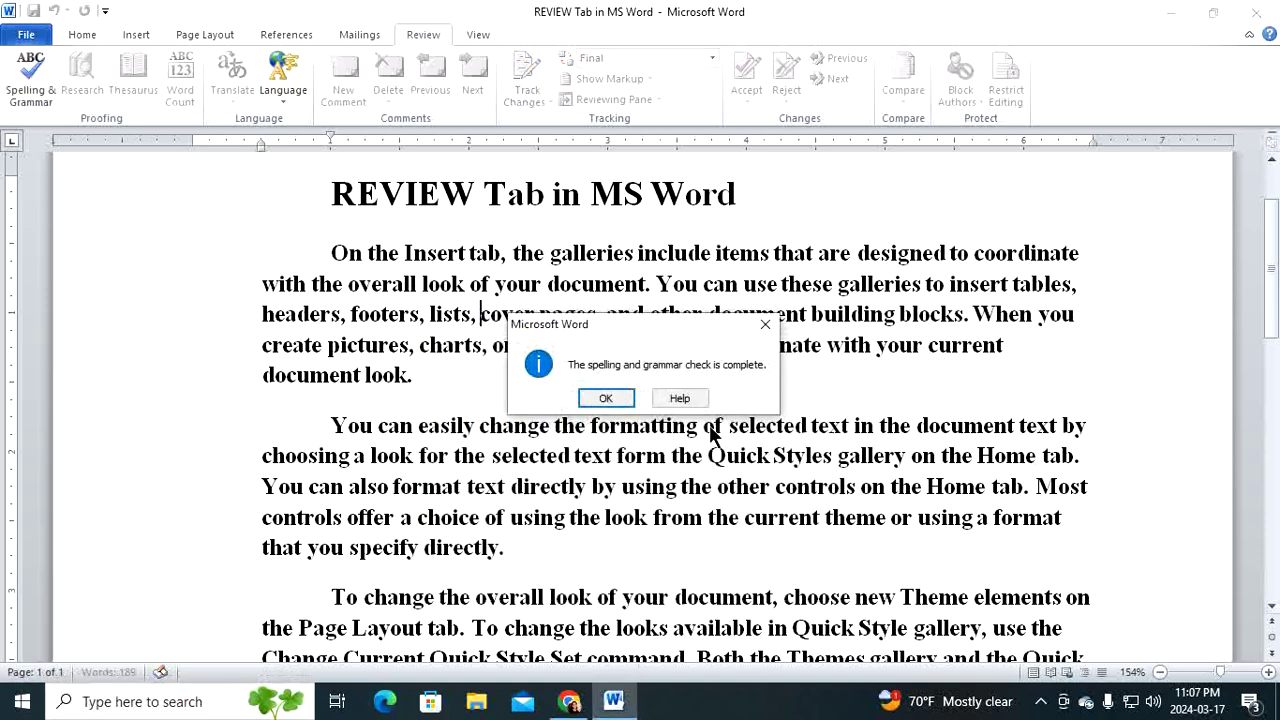
click(605, 398)
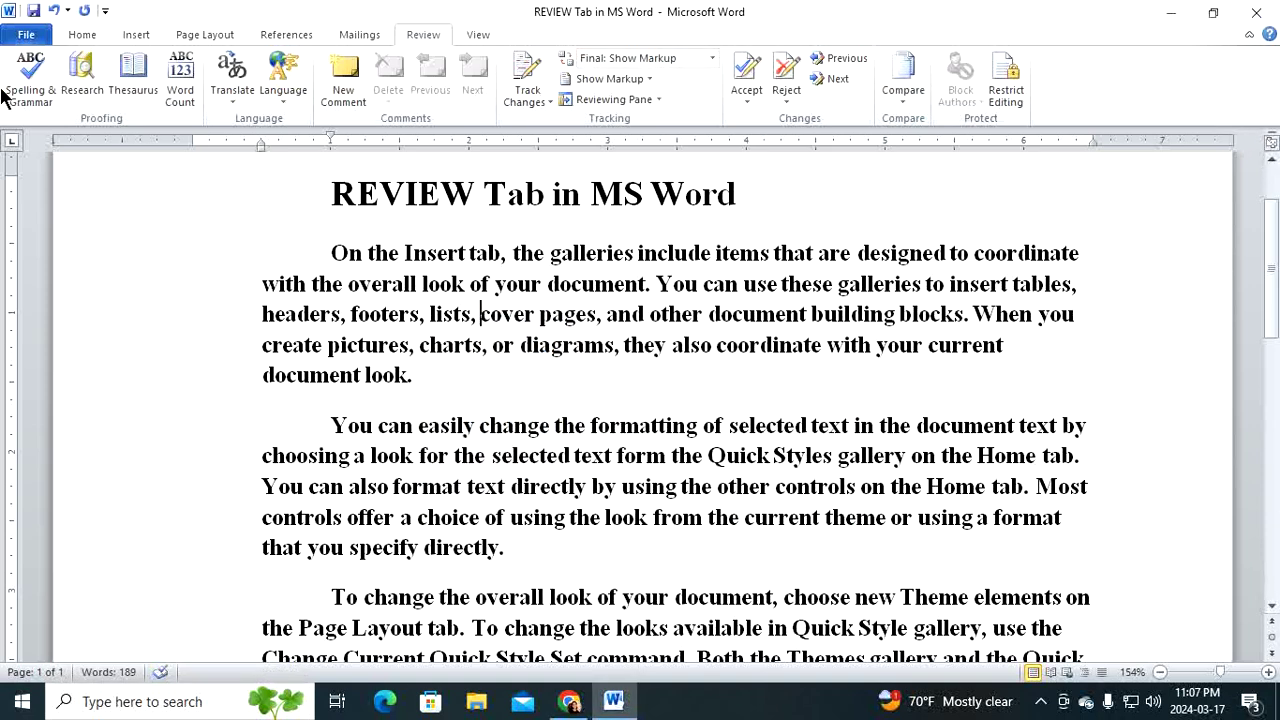
click(78, 78)
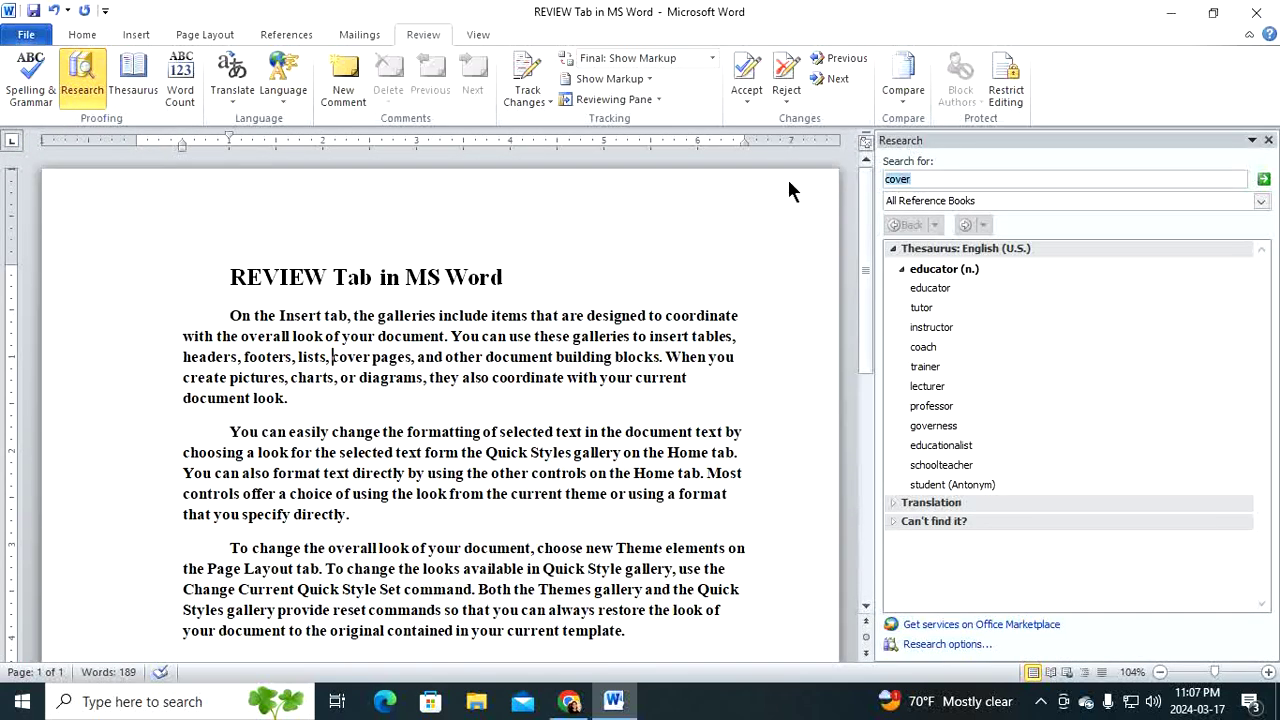
- Search the Research thesaurus for 'teacher' to get synonyms like educator and tutor
text(teache)
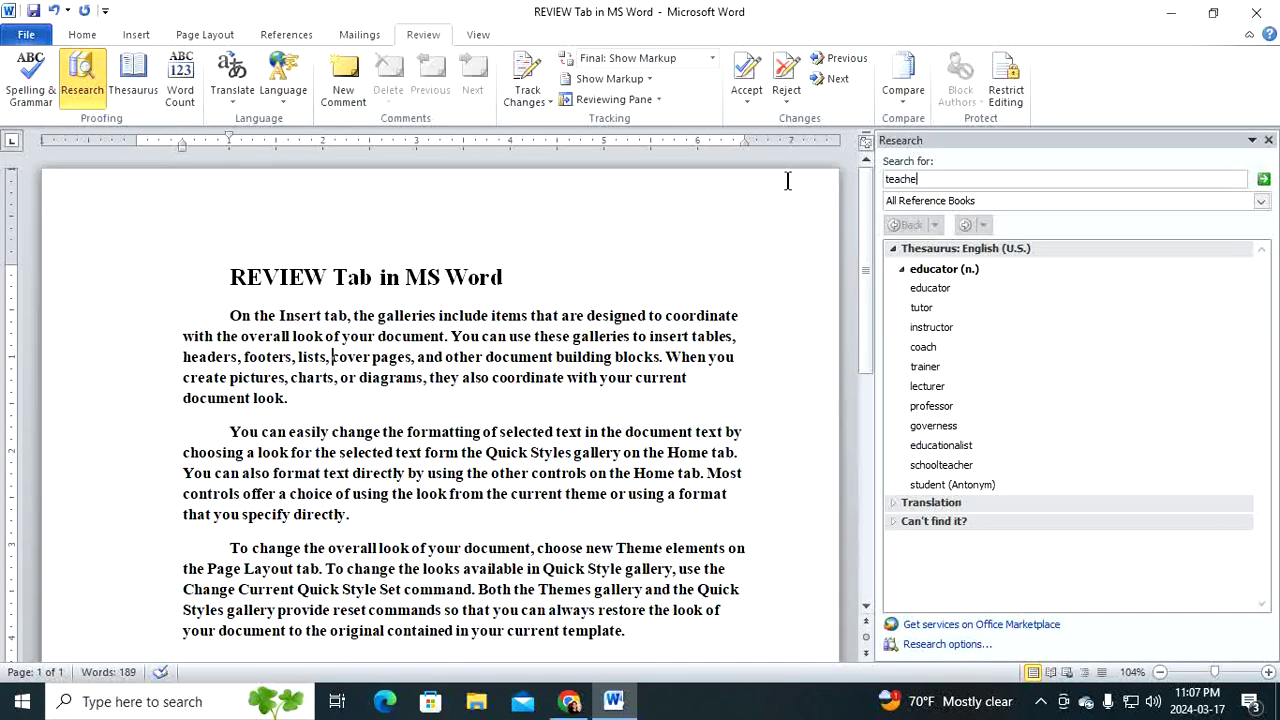
key(Return)
- Reopen Research, replace 'cover' with 'teacher' in the search box, look it up, then close the pane
click(1268, 142)
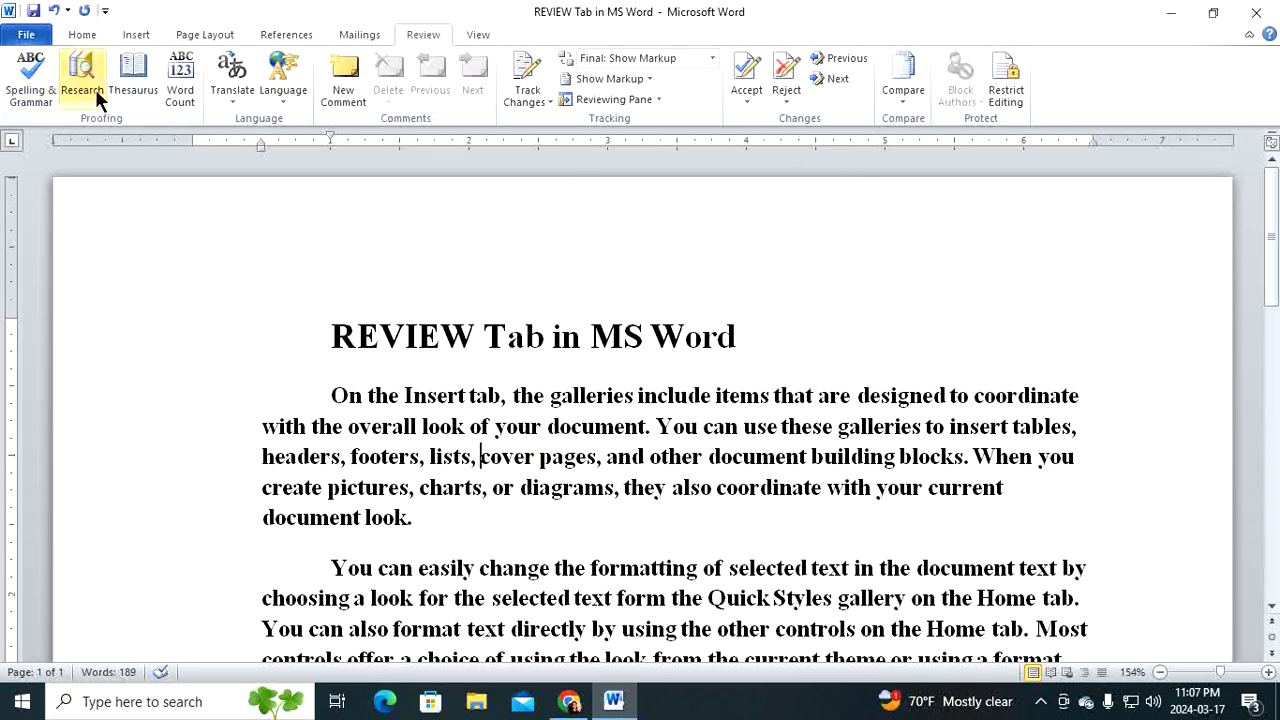
click(140, 88)
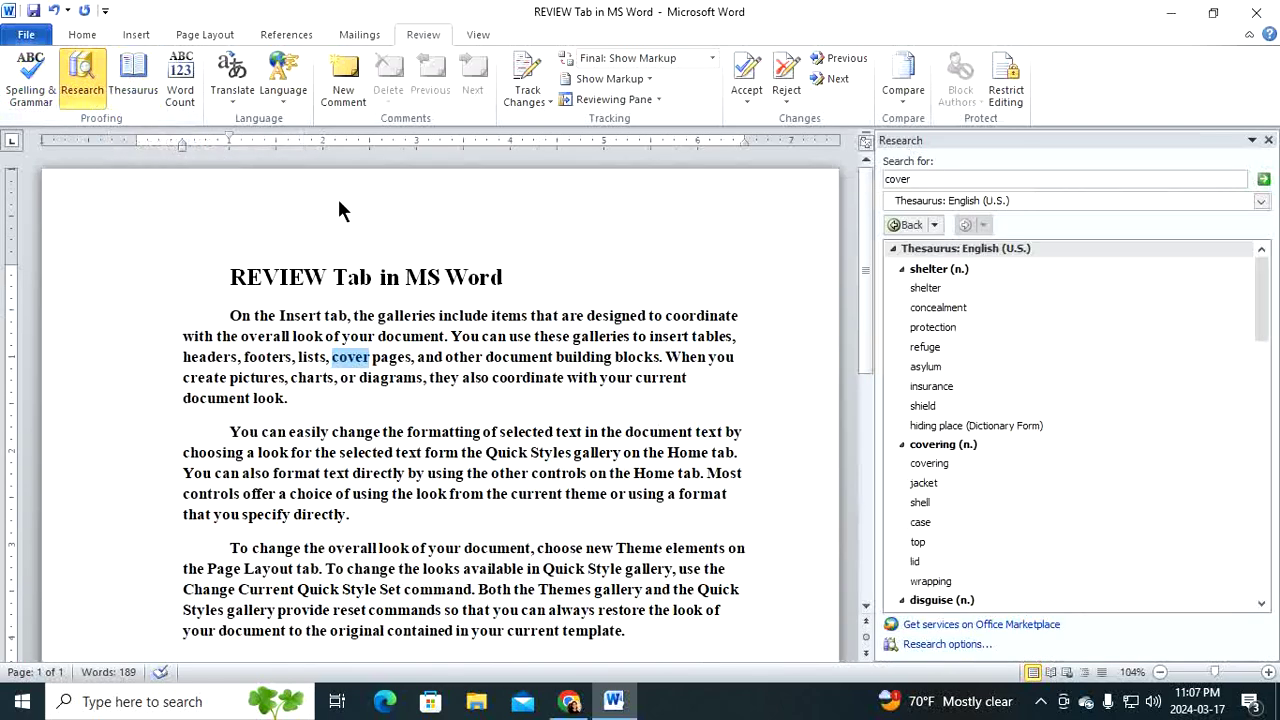
double_click(905, 180)
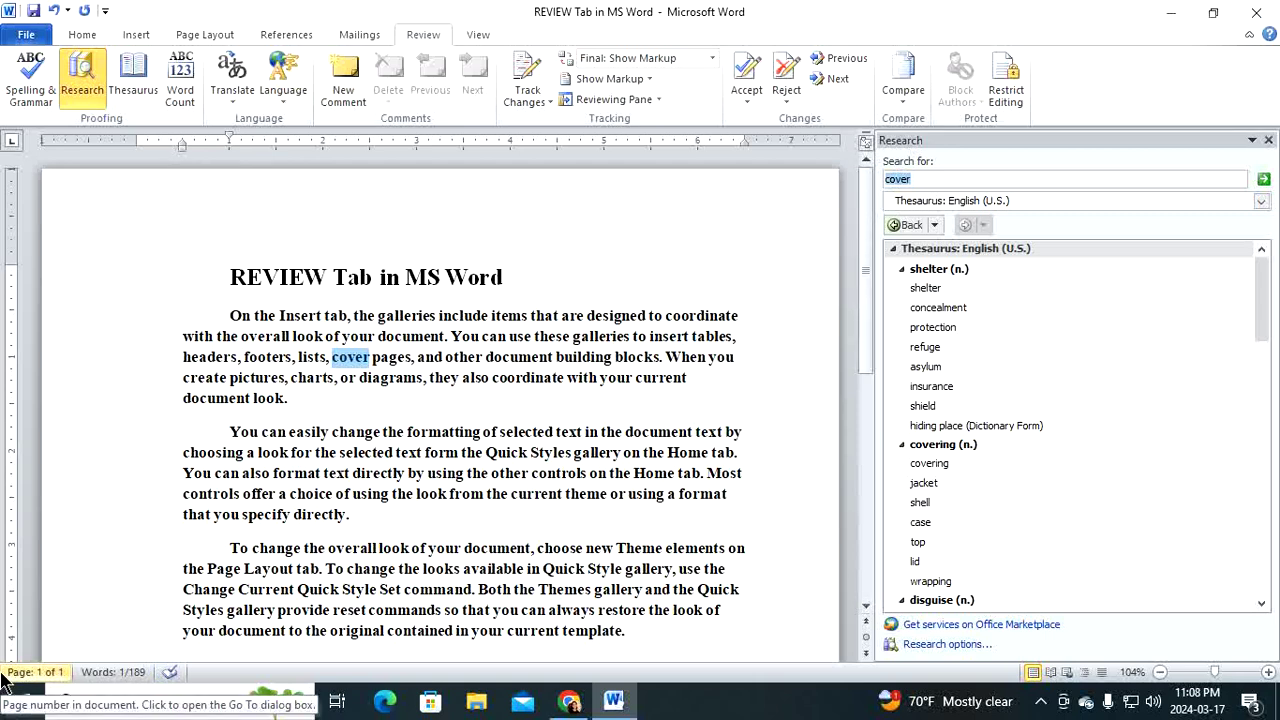
text(teach)
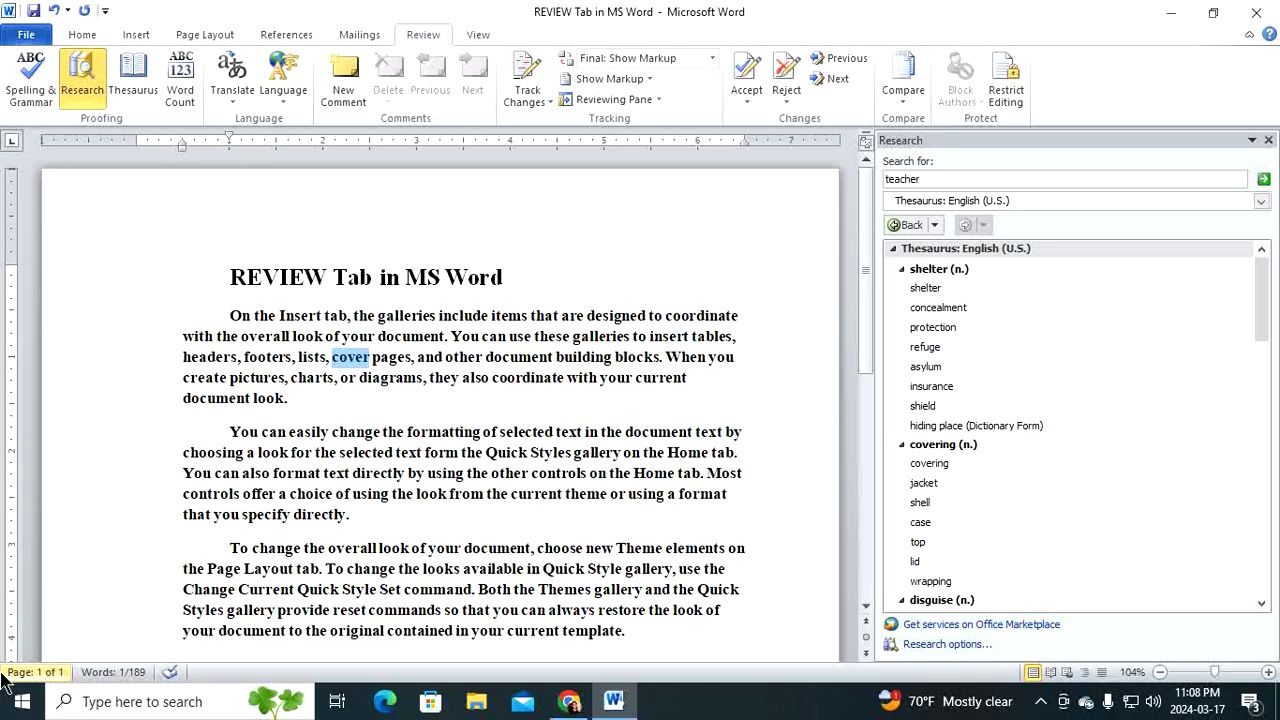
key(Return)
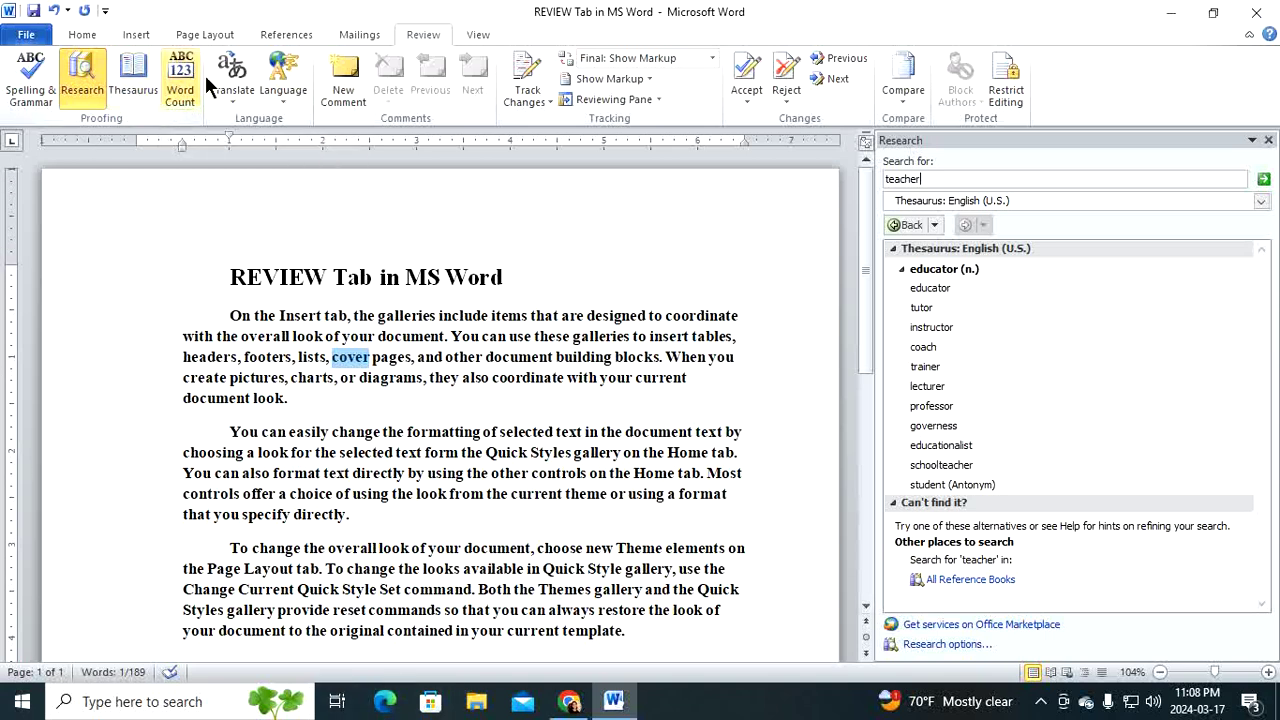
click(1268, 140)
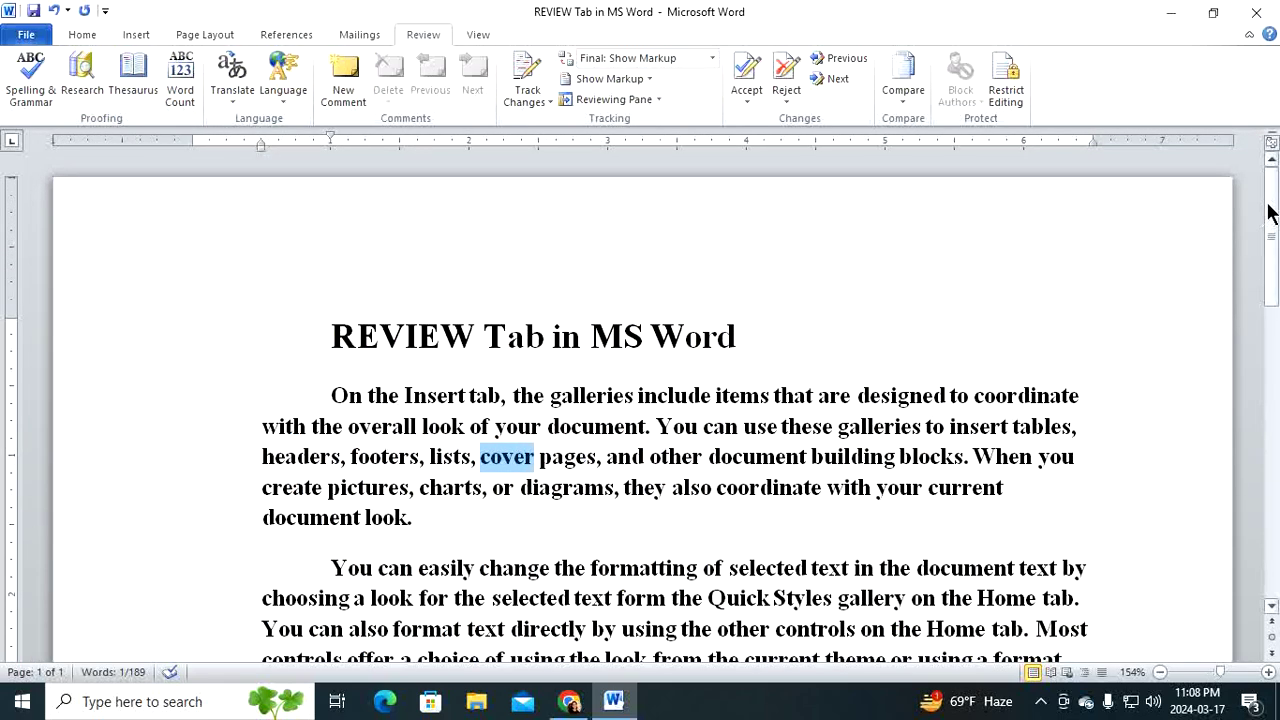
mouse_move(1271, 209)
mouse_down()
mouse_move(1275, 277)
mouse_move(1275, 247)
mouse_up()
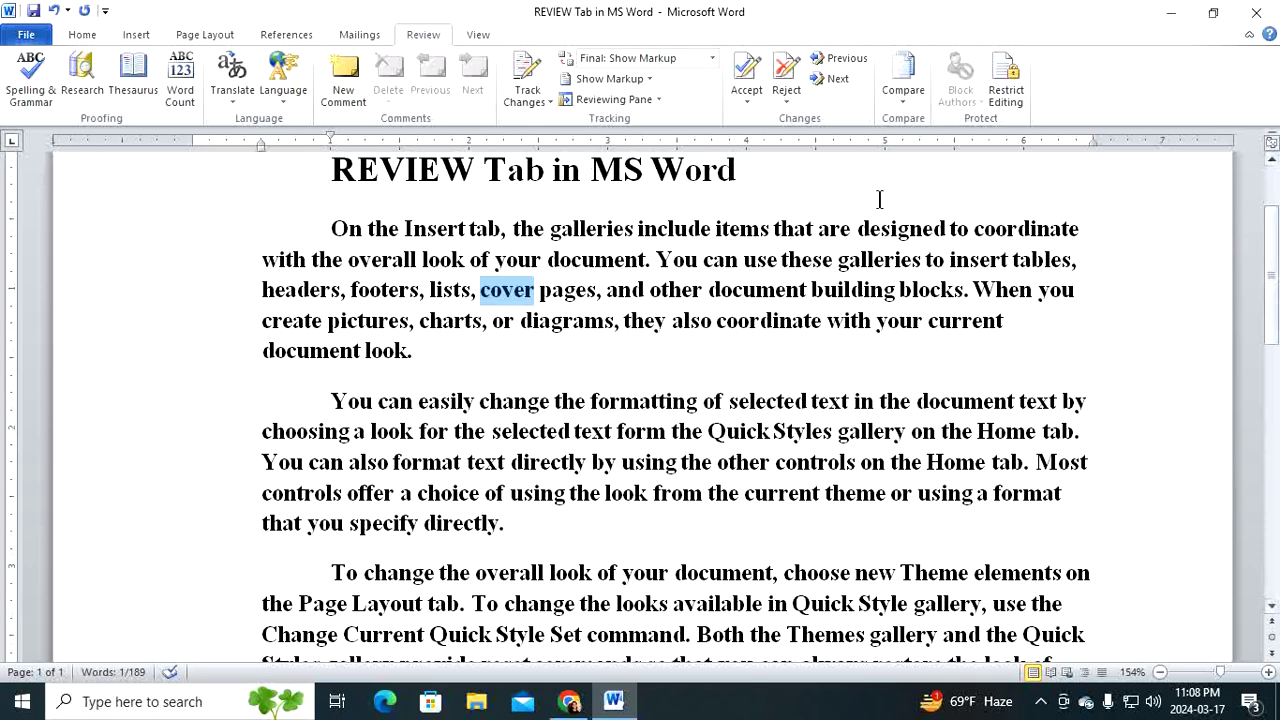
- Select the three body paragraphs and check Word Count: 184 words, 1,076 characters, 3 paragraphs
drag(331, 228, 1050, 583)
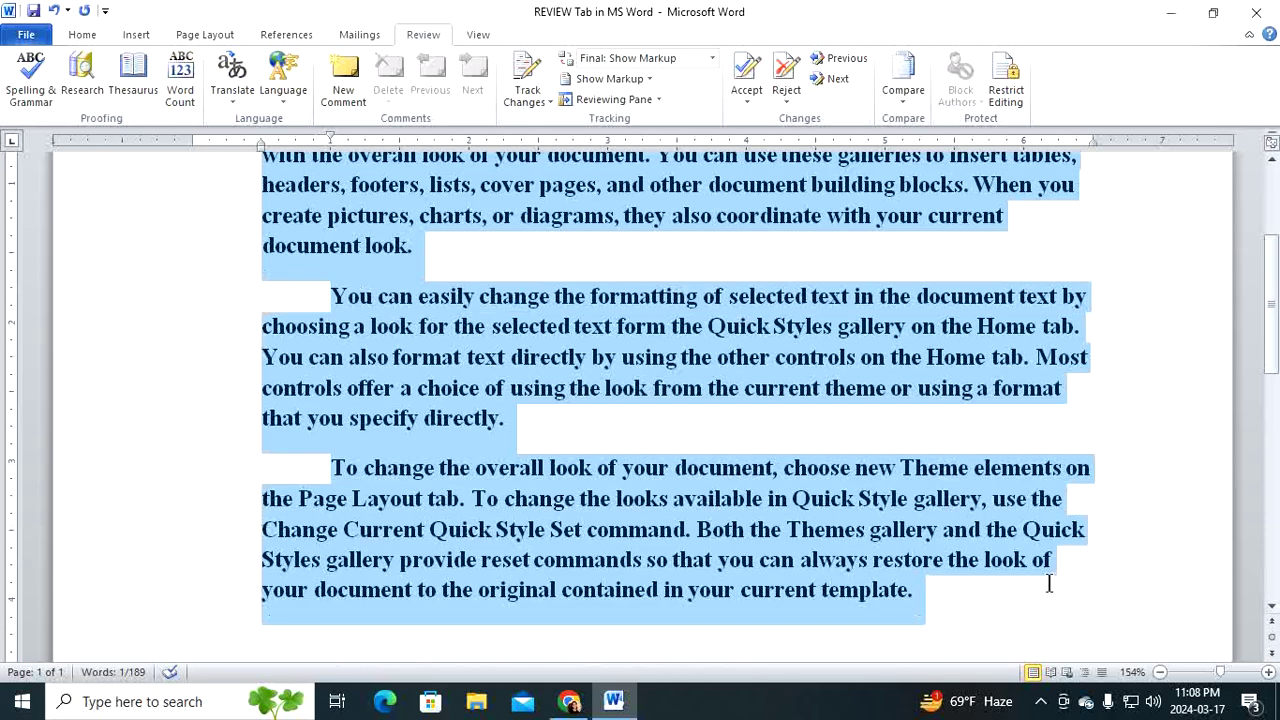
click(173, 76)
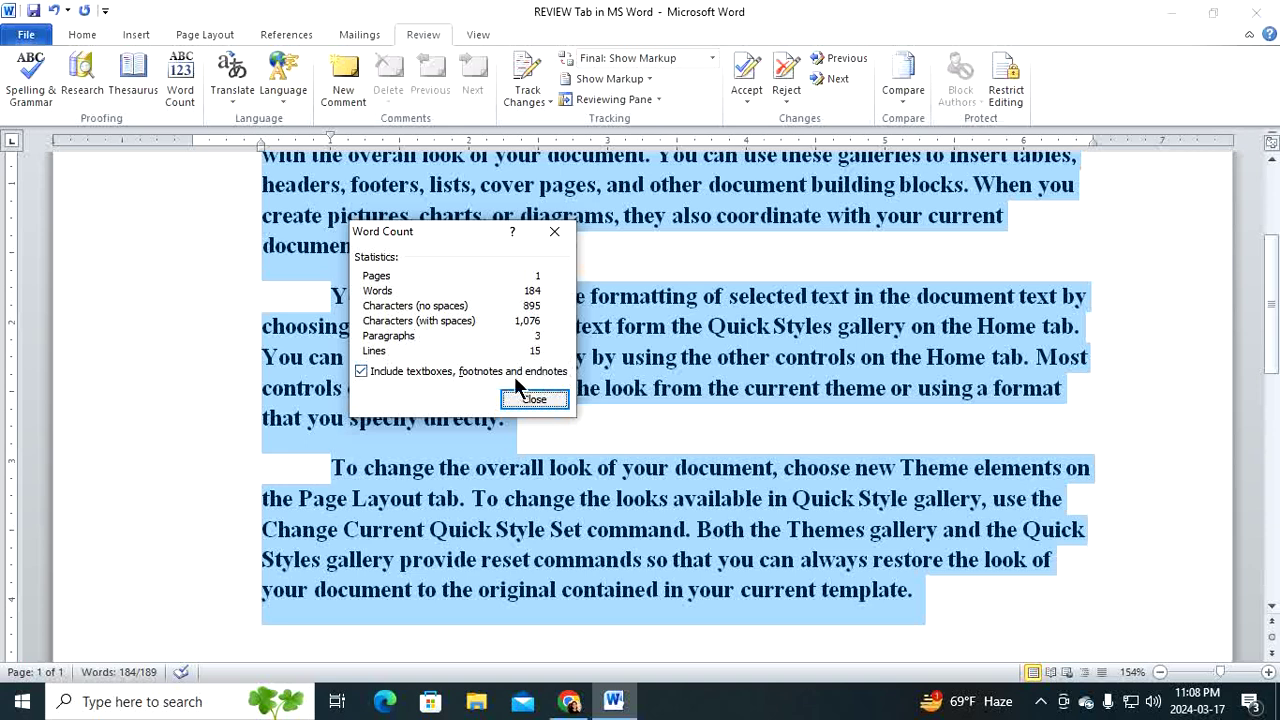
click(534, 399)
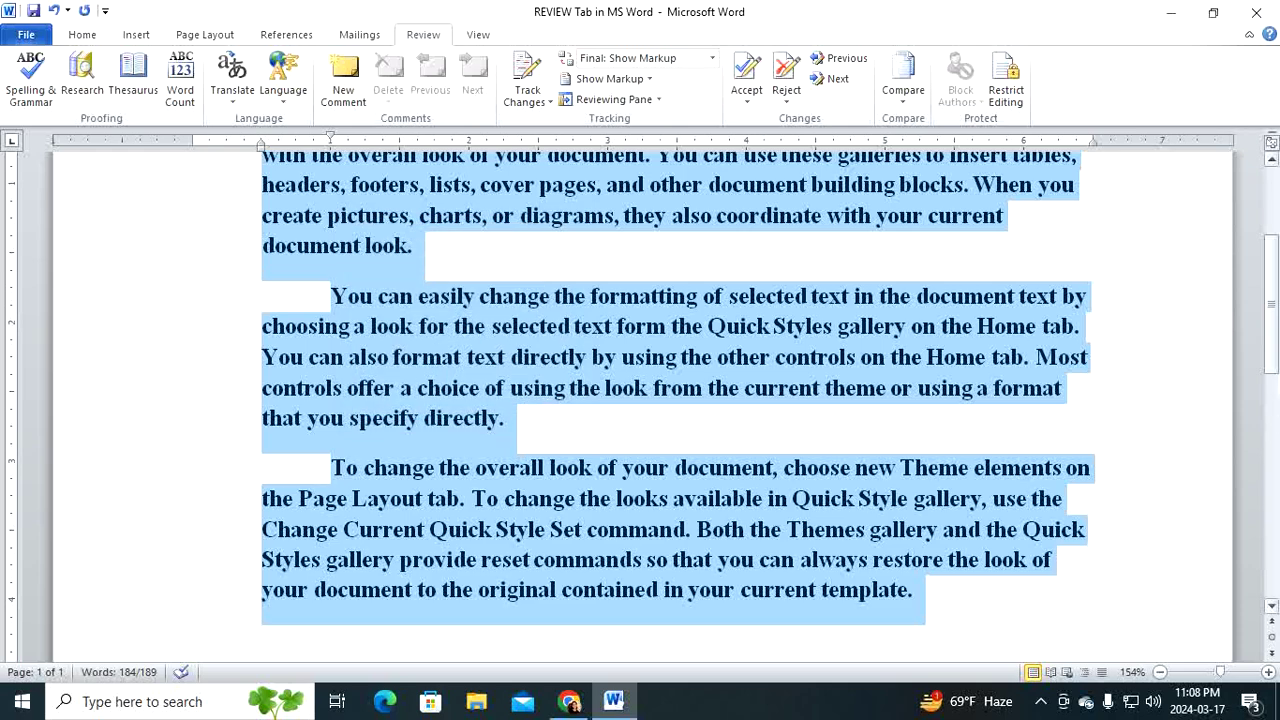
mouse_move(1268, 300)
mouse_down()
mouse_move(1268, 222)
mouse_move(1266, 257)
mouse_up()
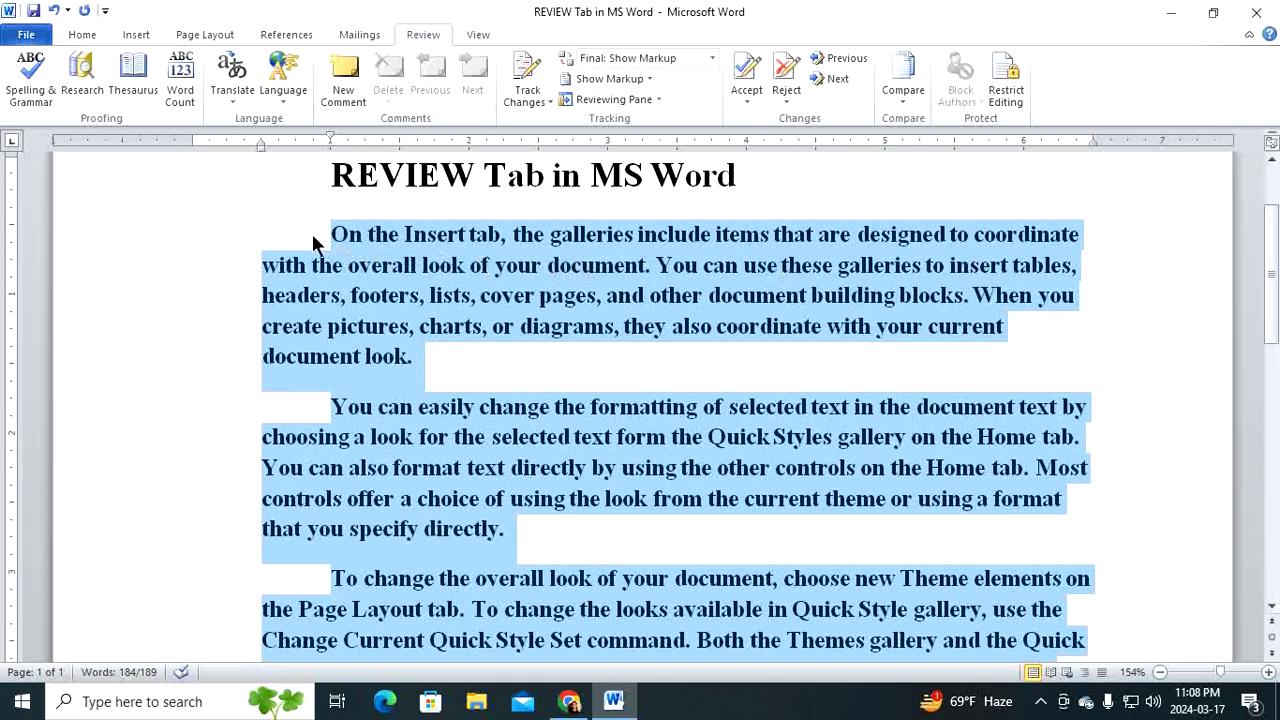
click(240, 98)
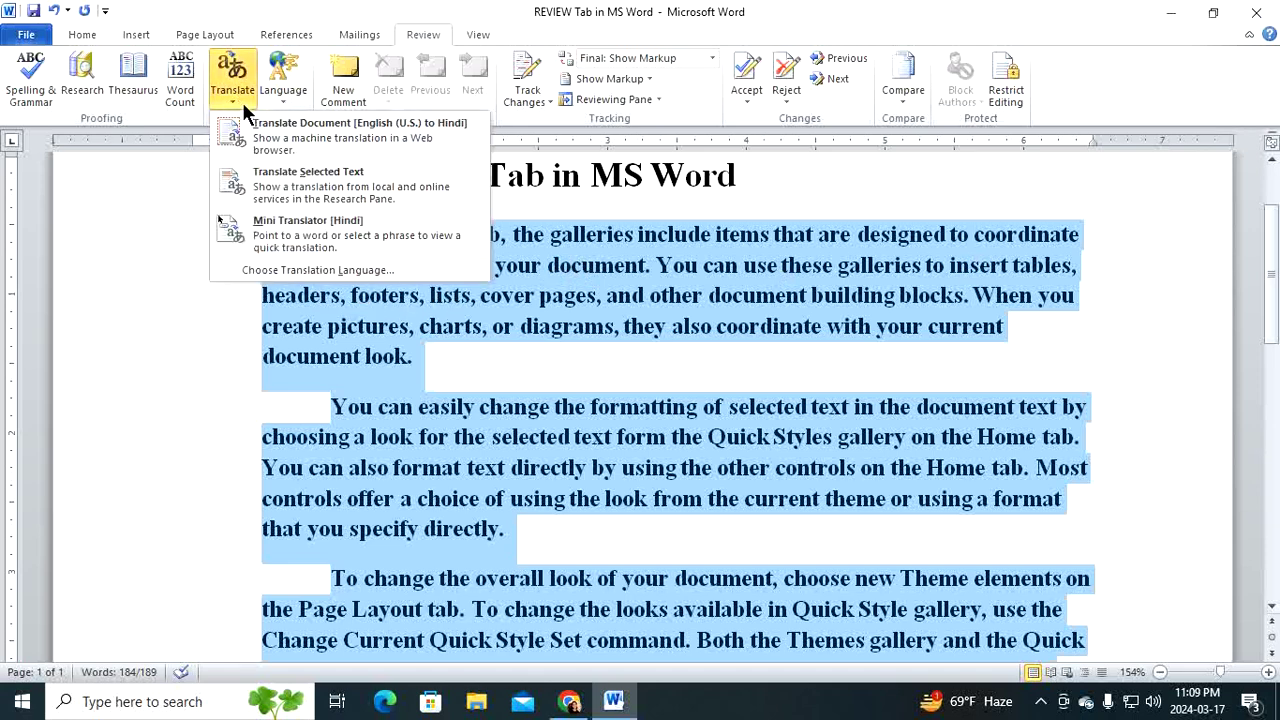
click(290, 148)
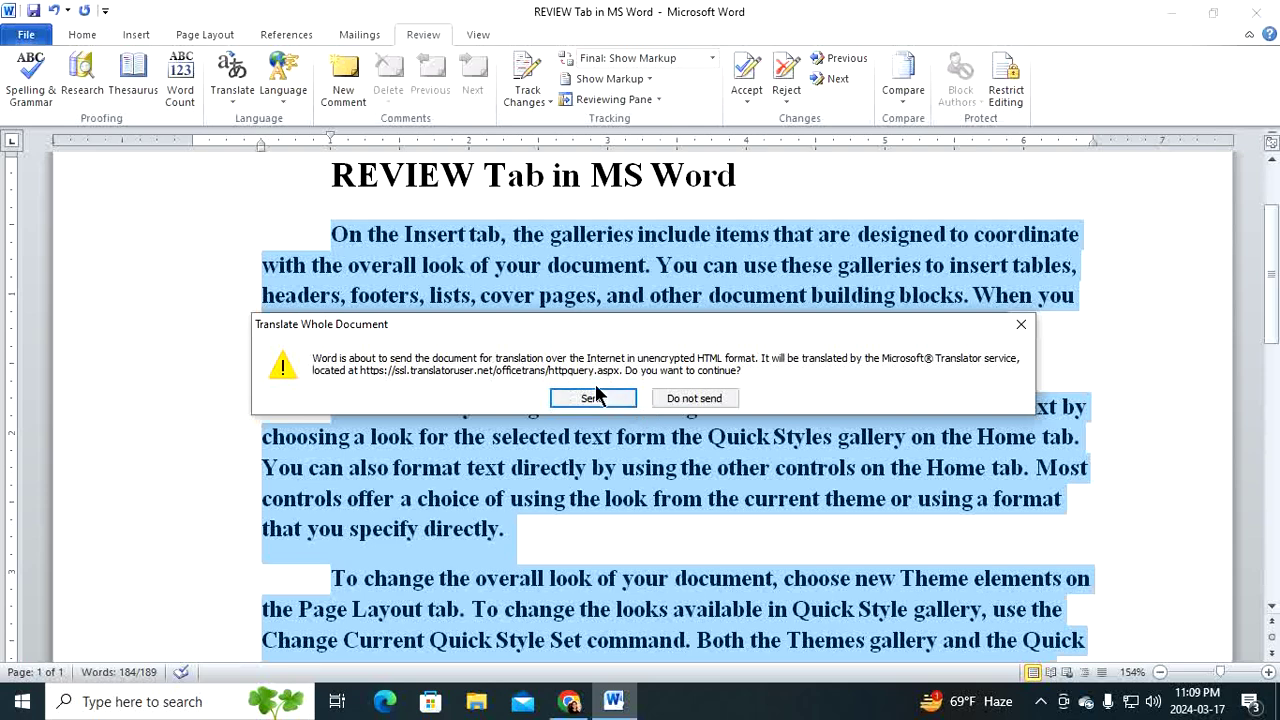
click(606, 398)
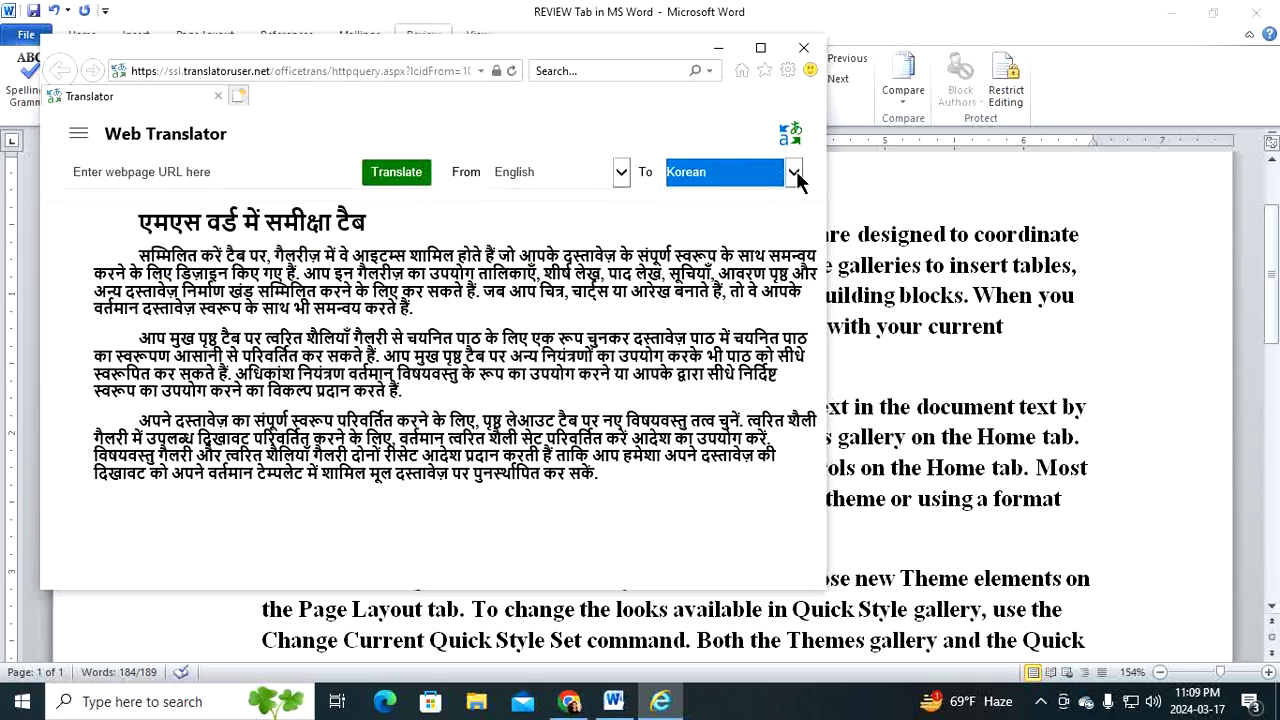
click(415, 174)
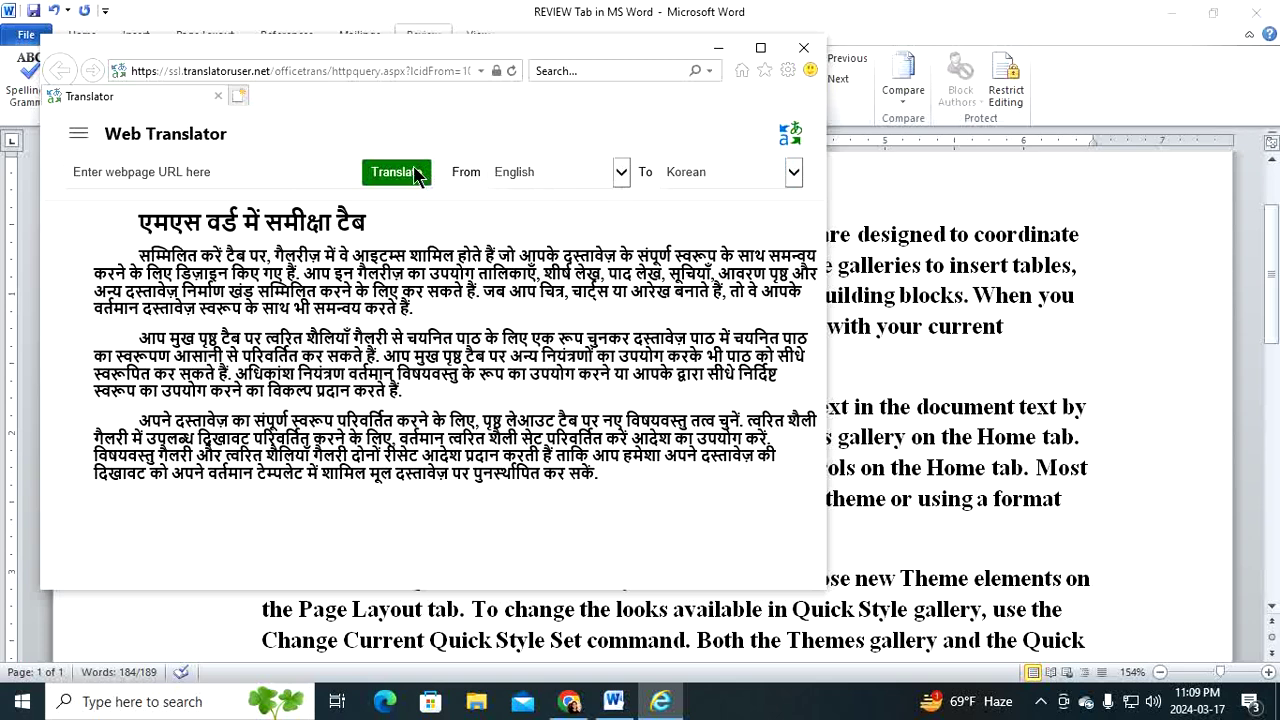
click(752, 178)
click(1010, 188)
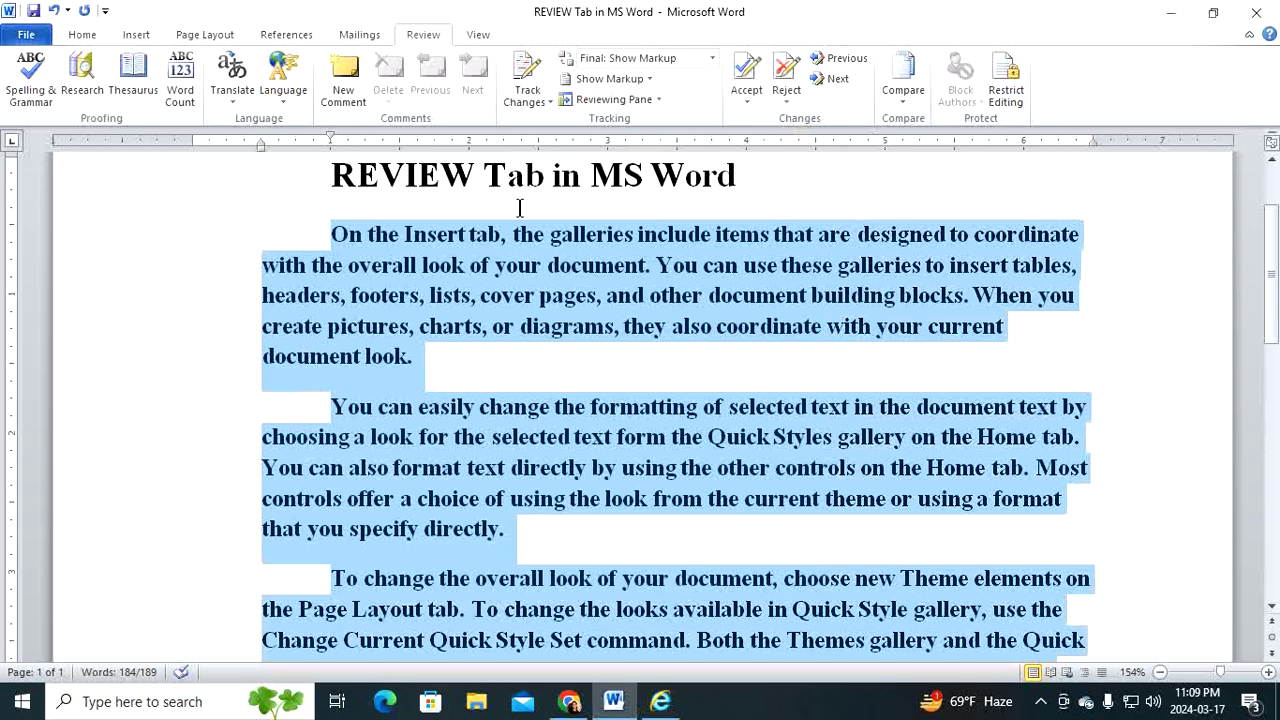
click(241, 99)
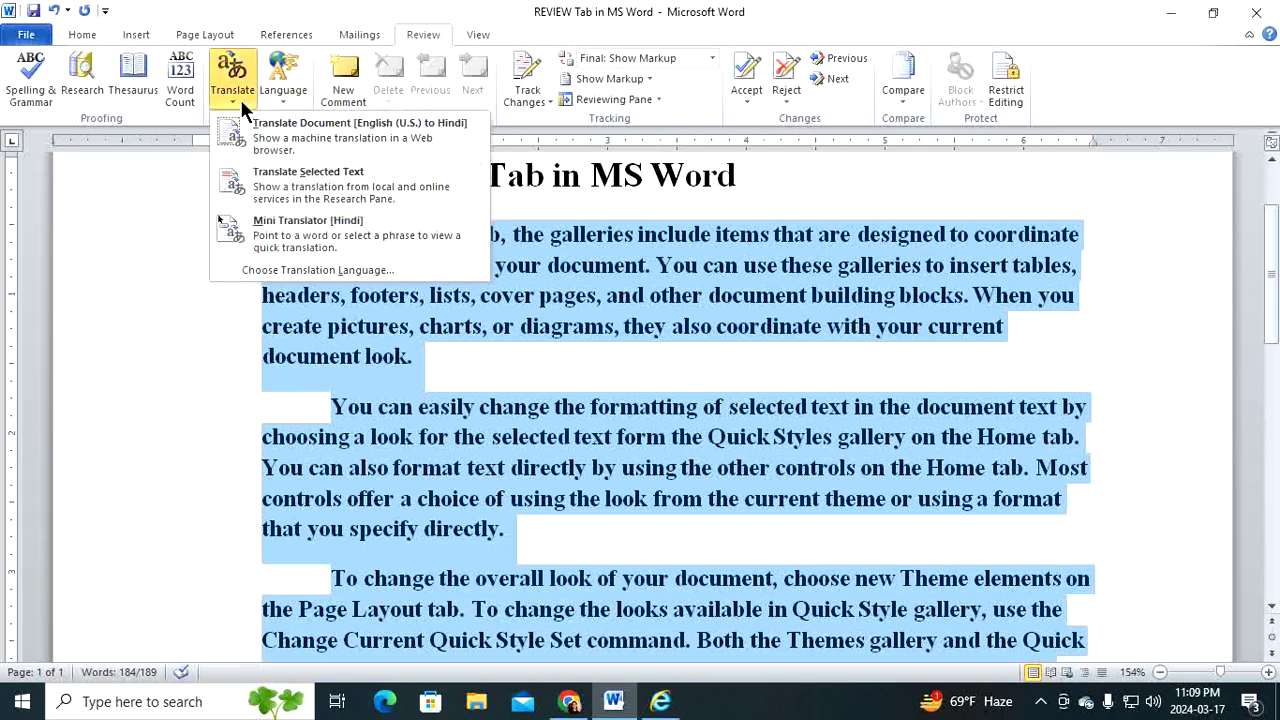
click(265, 182)
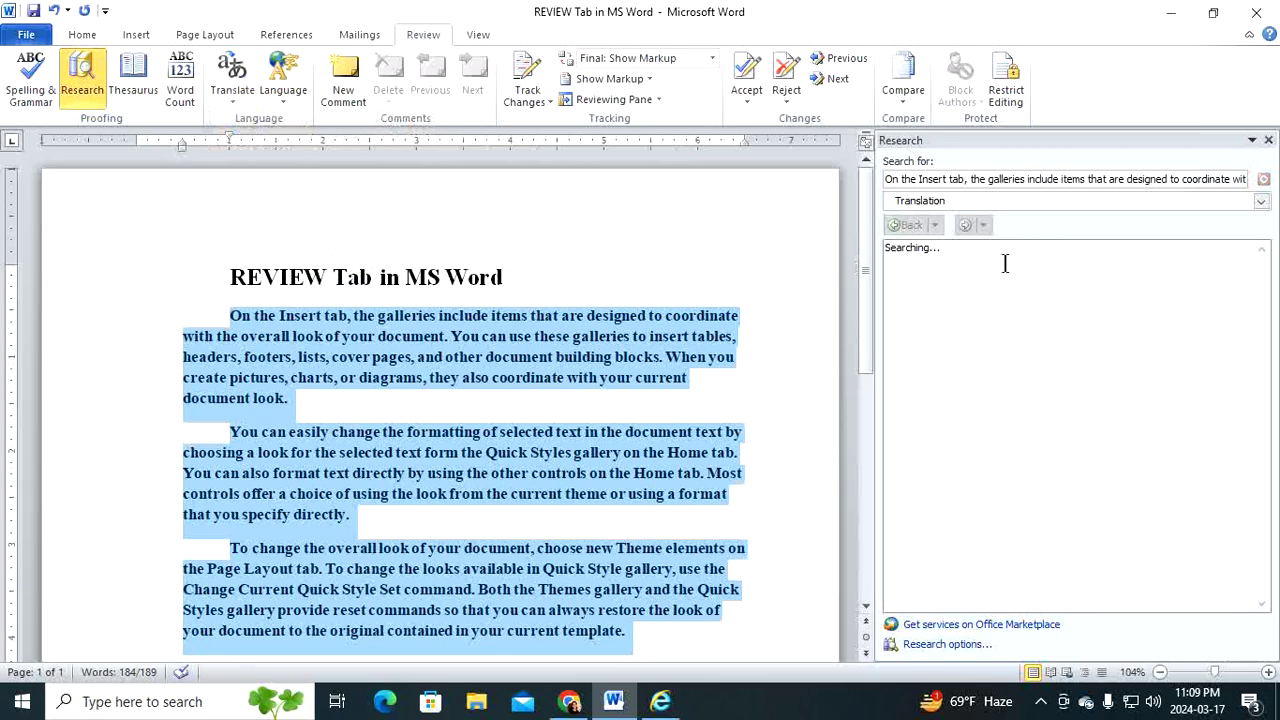
drag(1264, 332, 1258, 552)
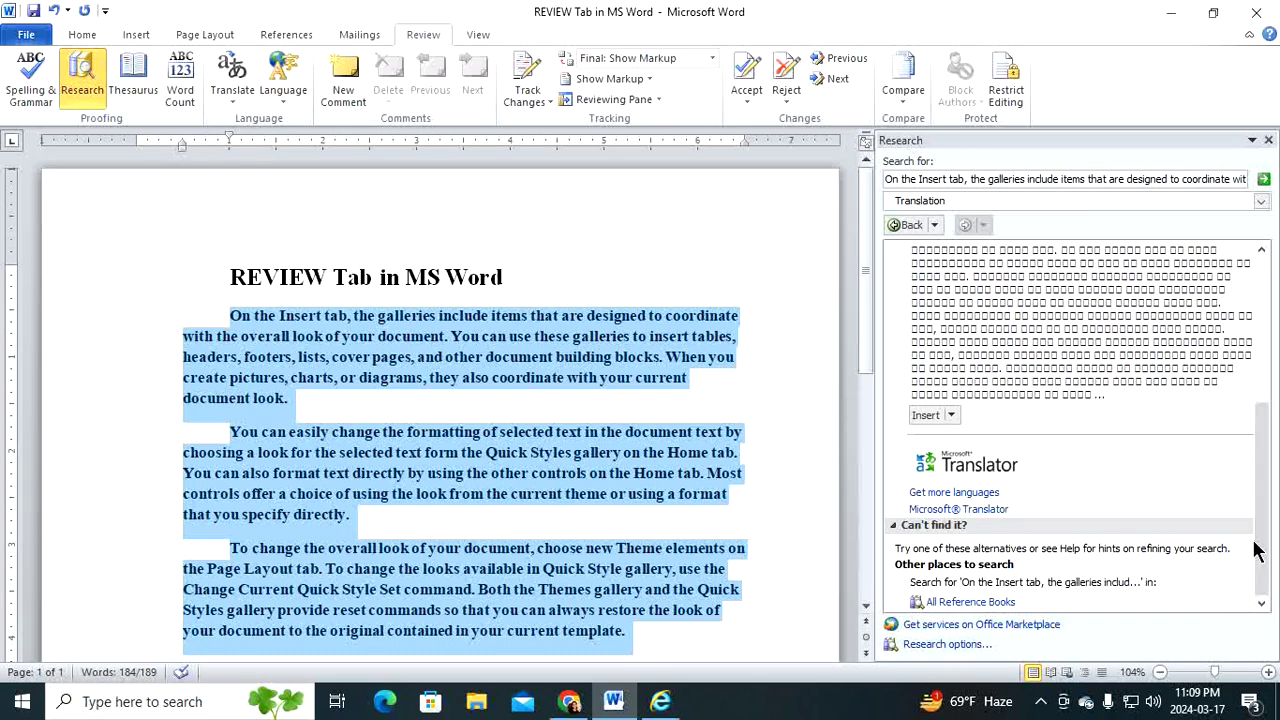
click(920, 414)
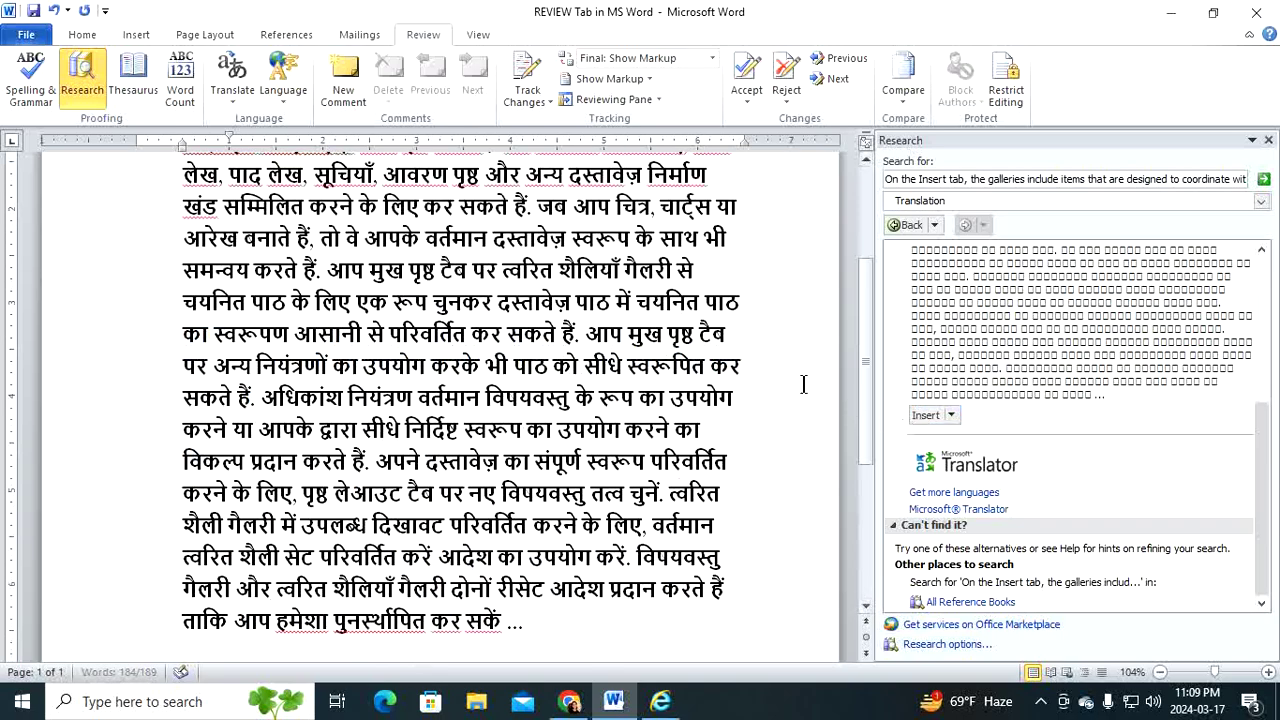
mouse_move(871, 277)
mouse_down()
mouse_move(857, 238)
mouse_move(857, 355)
mouse_up()
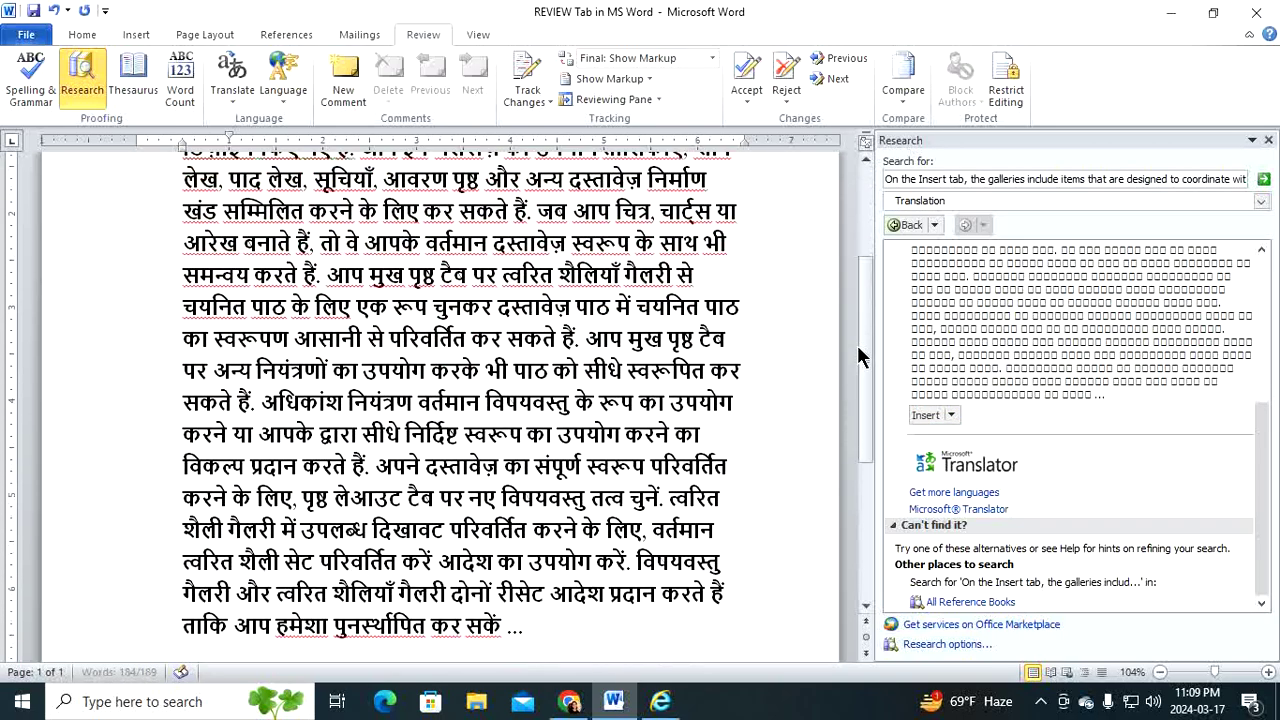
scroll(857, 345, up, 3)
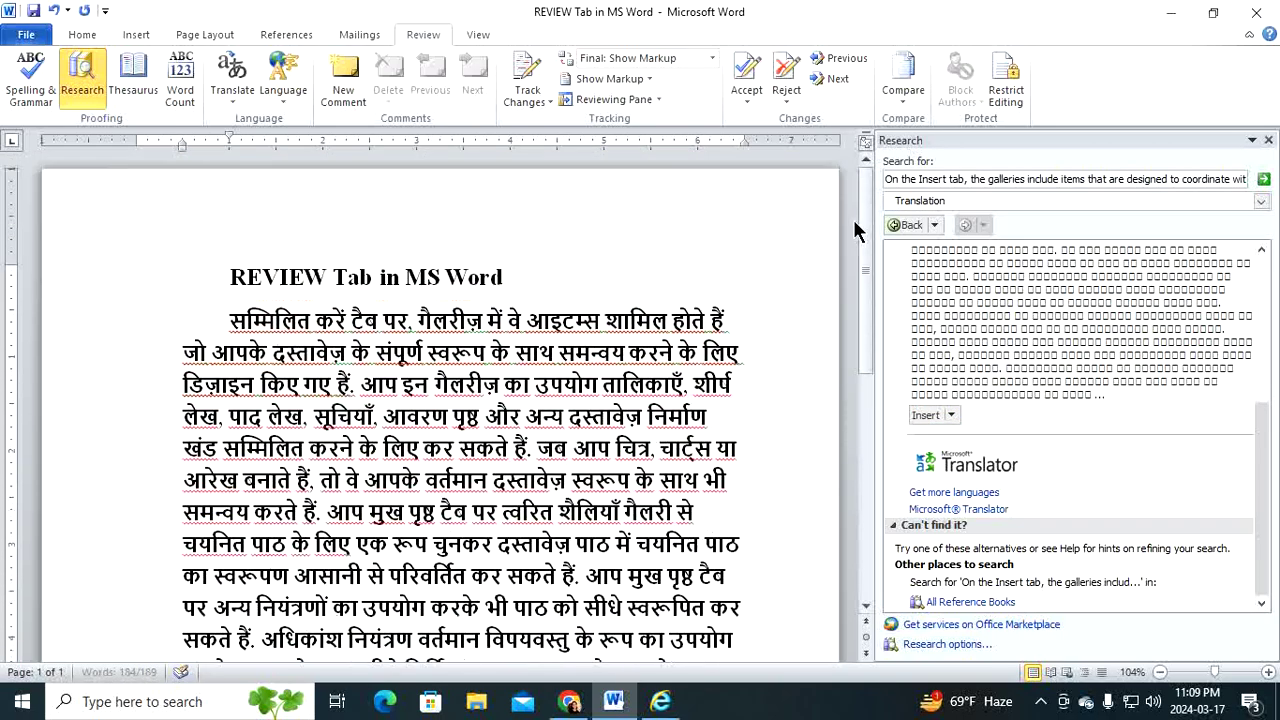
click(1267, 140)
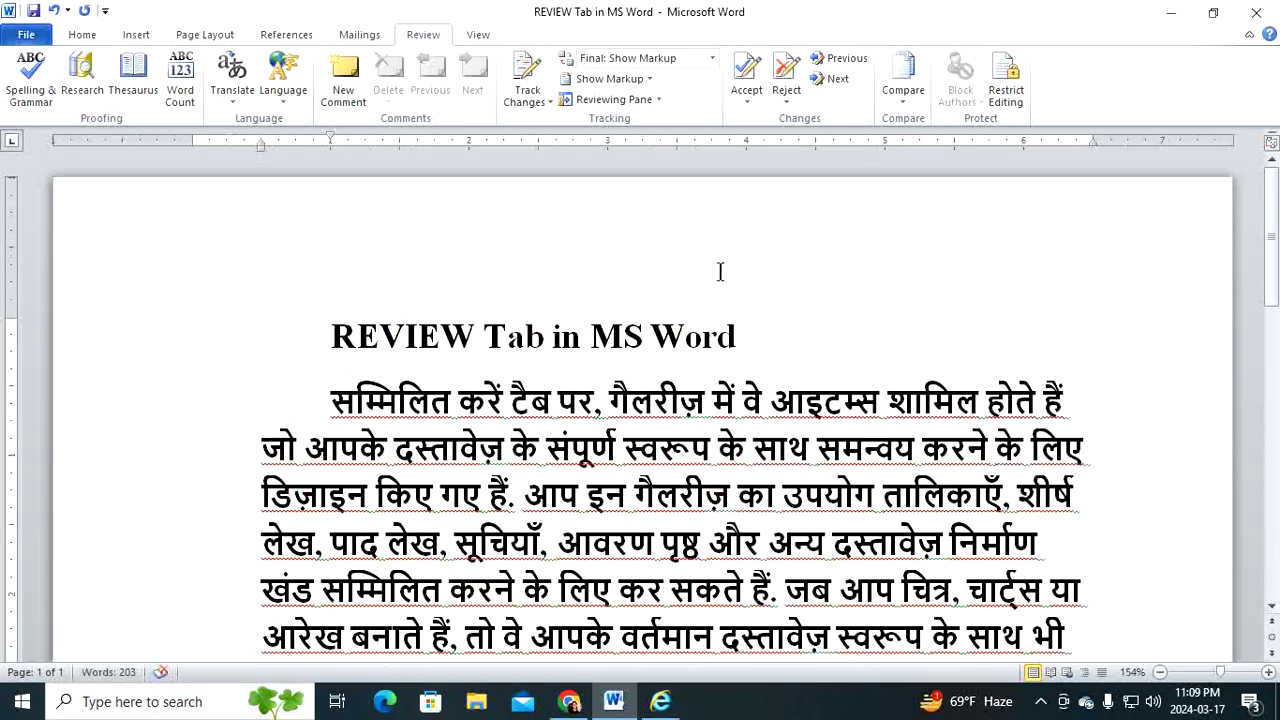
key(ctrl+z)
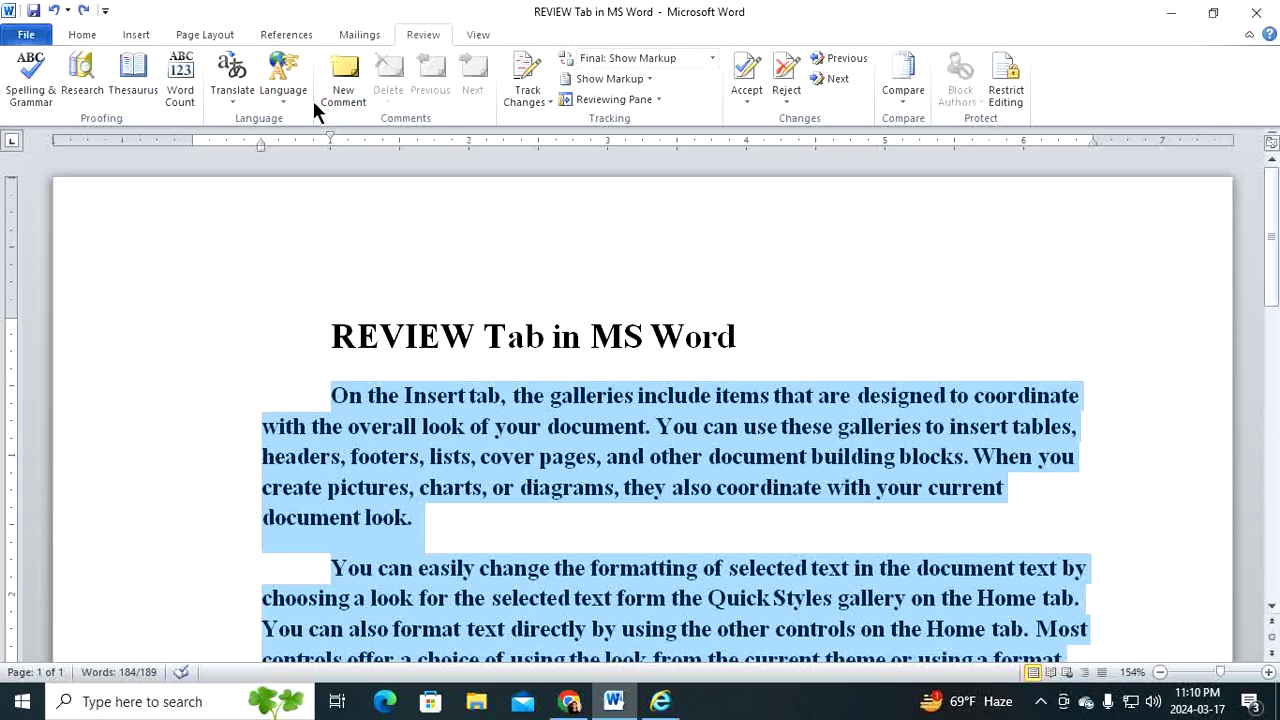
- Add a comment with placeholder text to the word 'designed' in the first paragraph
click(857, 395)
click(744, 347)
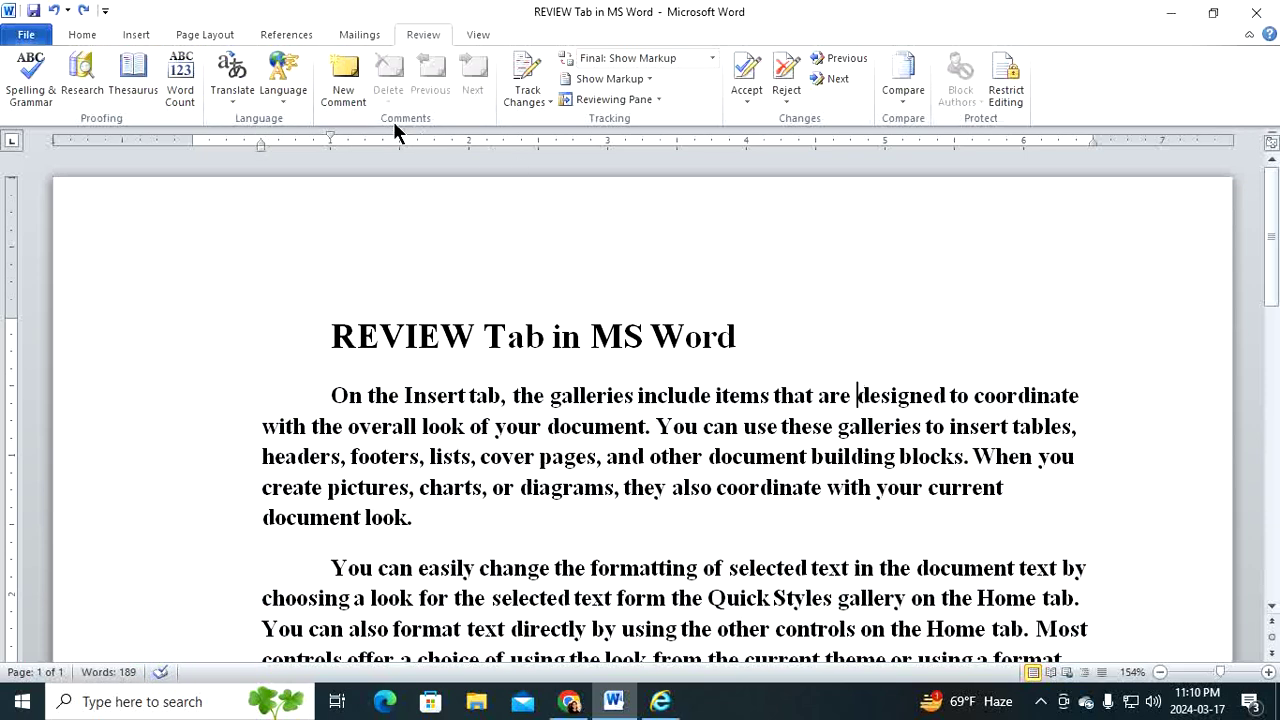
click(352, 88)
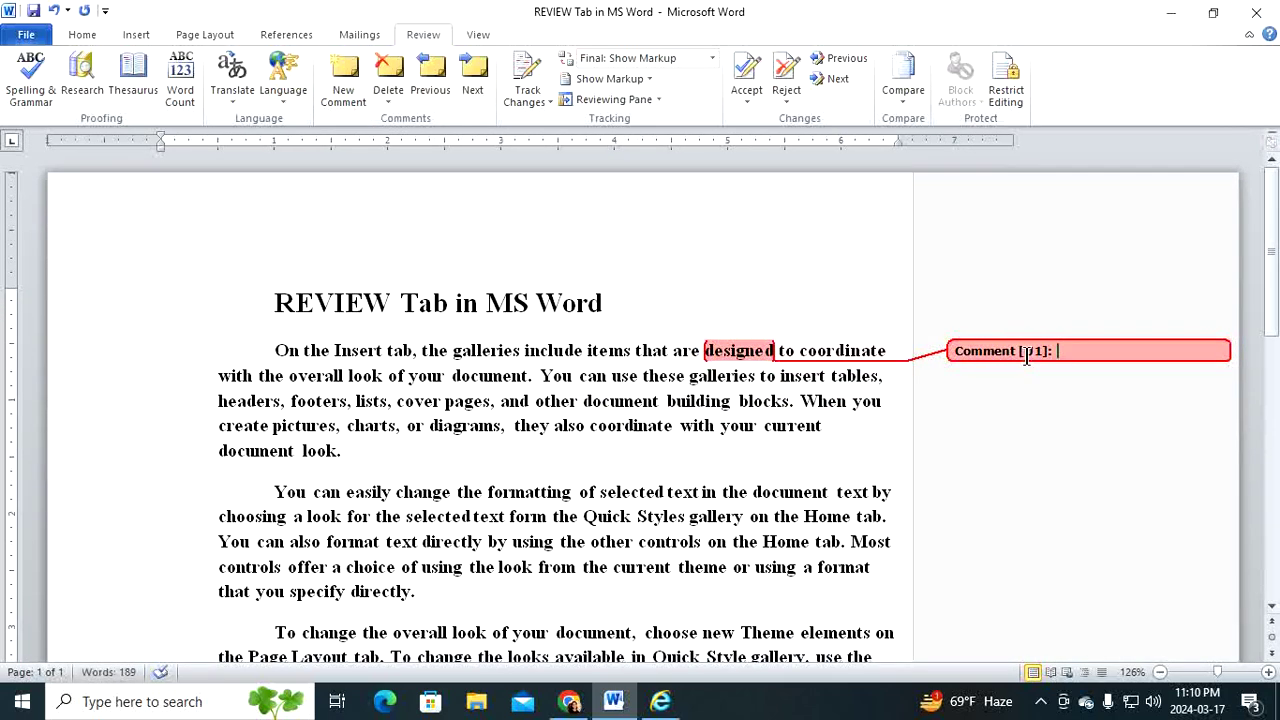
text(Dfjghsdfkgsldfgsdf sdf)
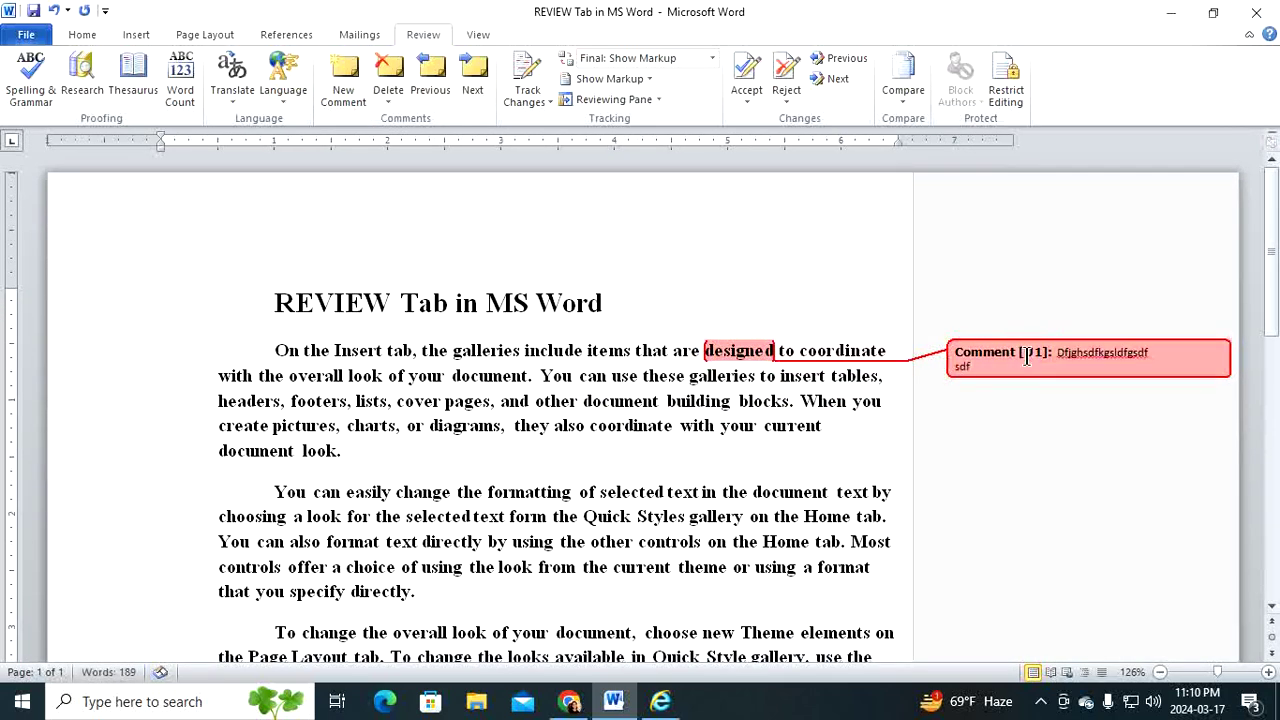
text(hsdfhsdfhsdf)
key(Return)
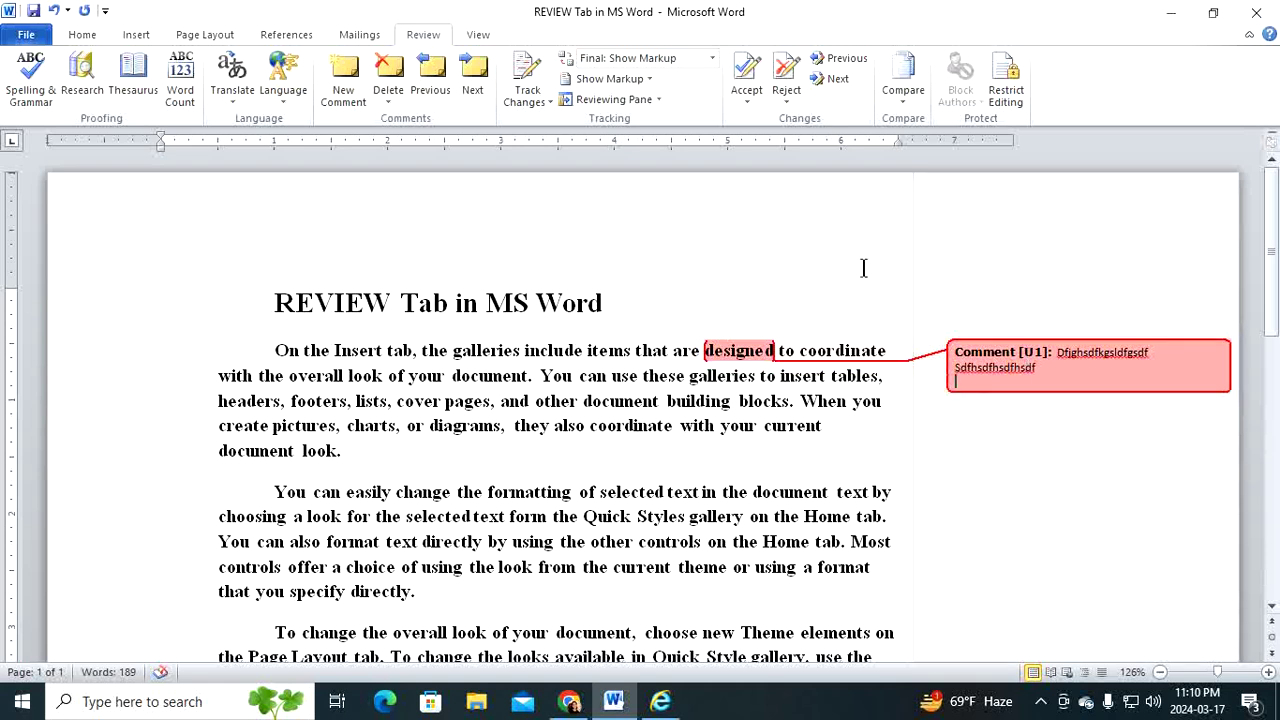
click(847, 548)
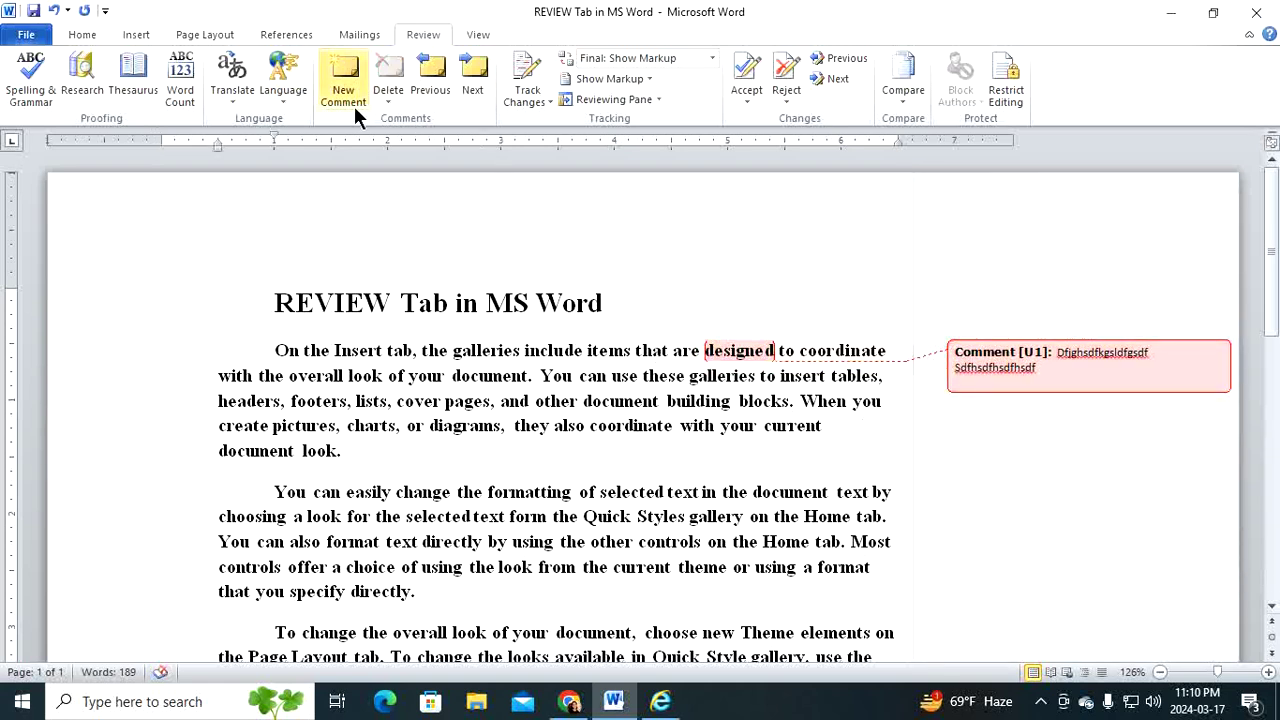
- Add a second comment on 'tab', step between comments, then delete the 'tab' comment
click(331, 88)
text(sdfasdfas)
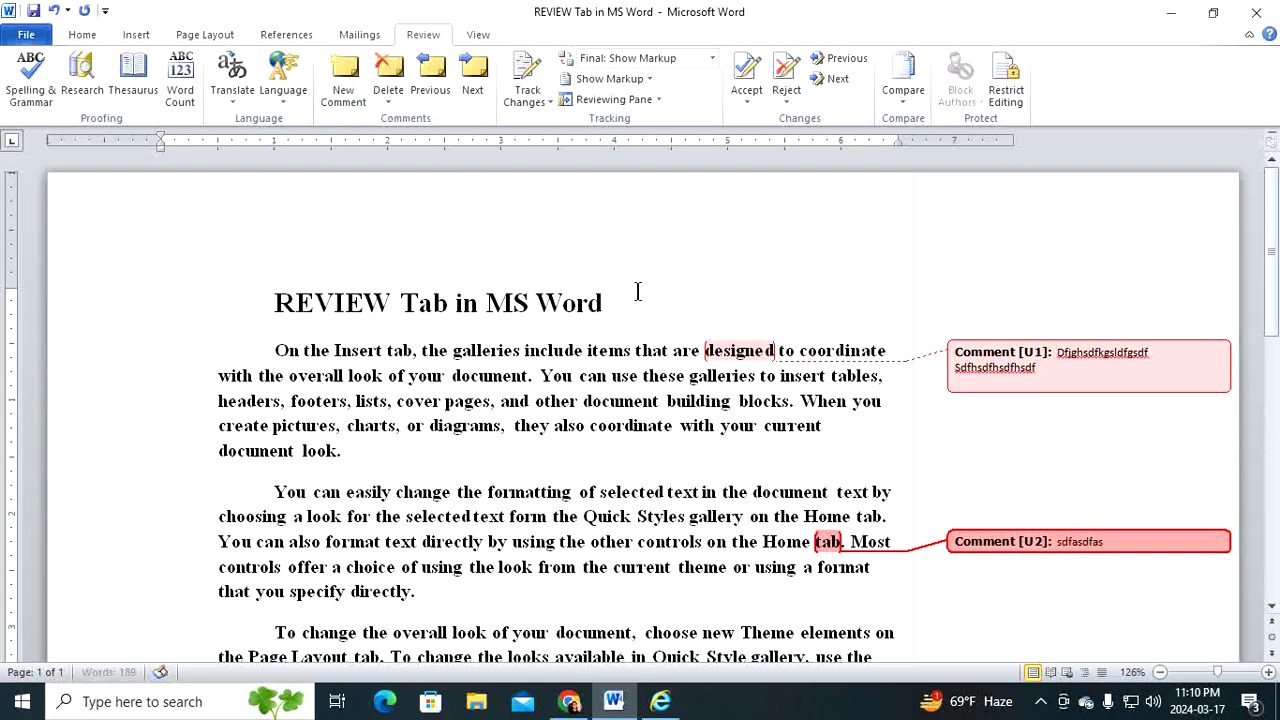
text(df Asdfasdfasdfasdfas)
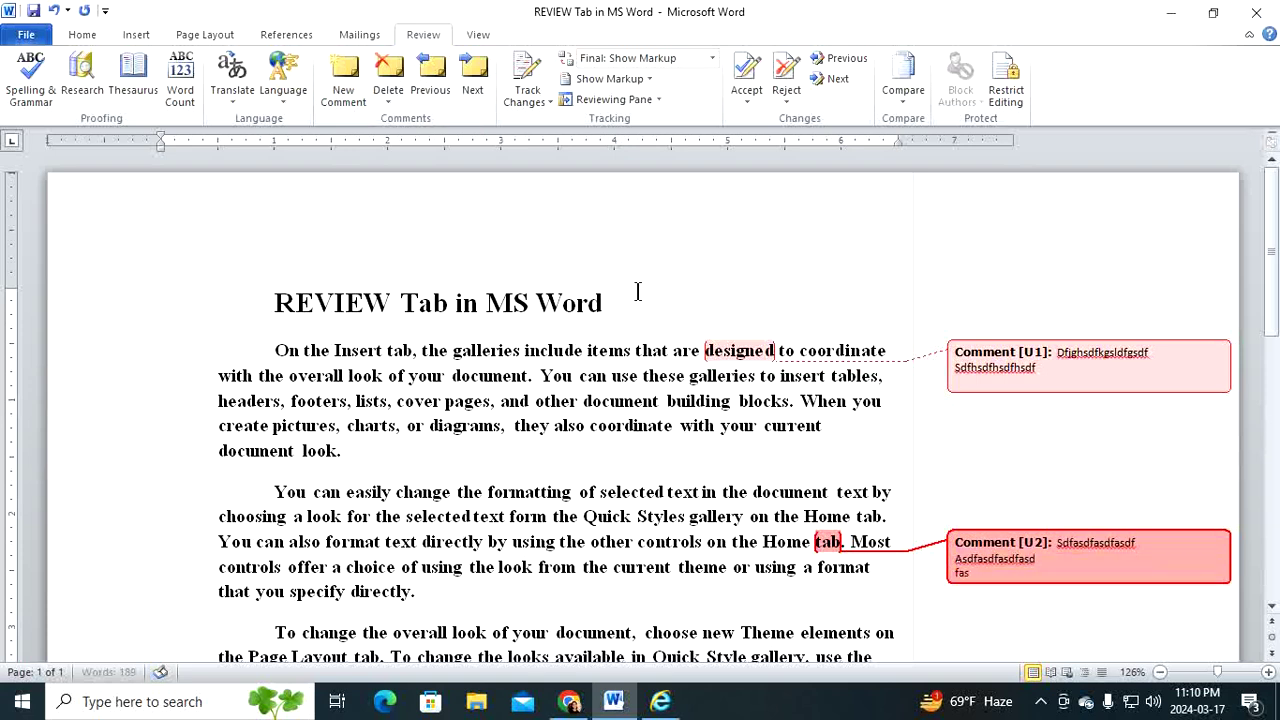
text(dfasdfasdfas)
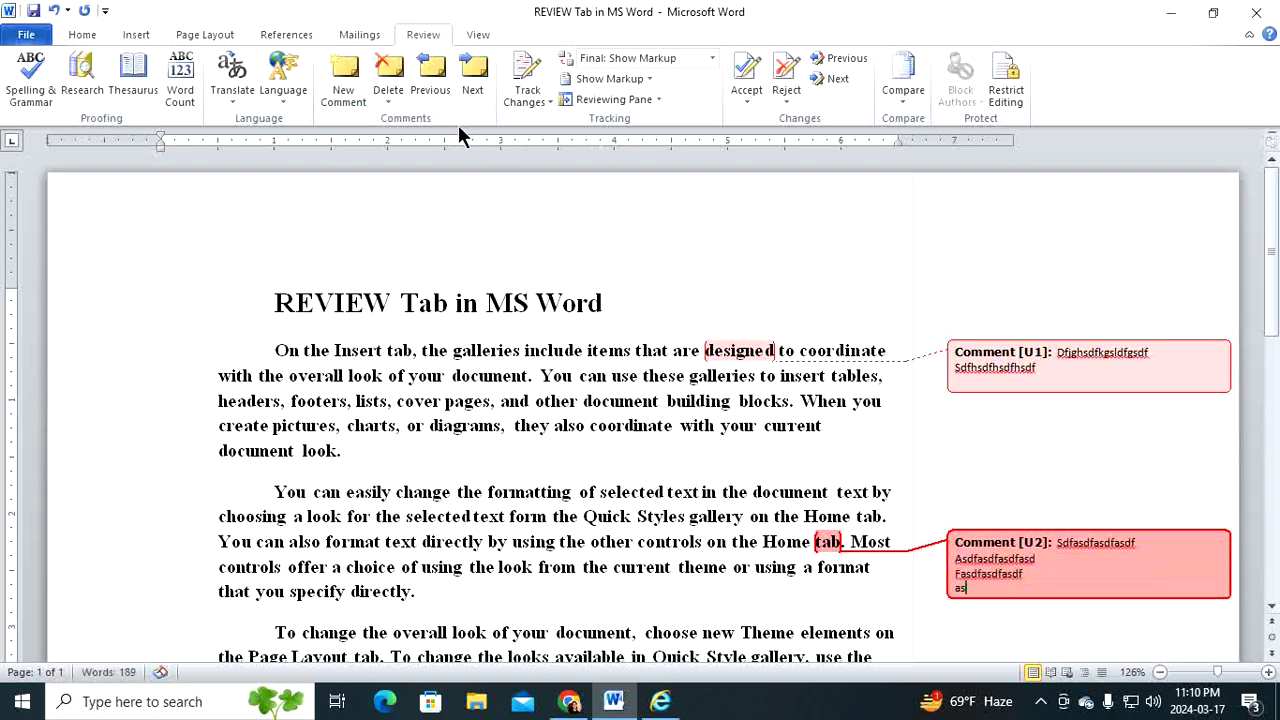
click(429, 63)
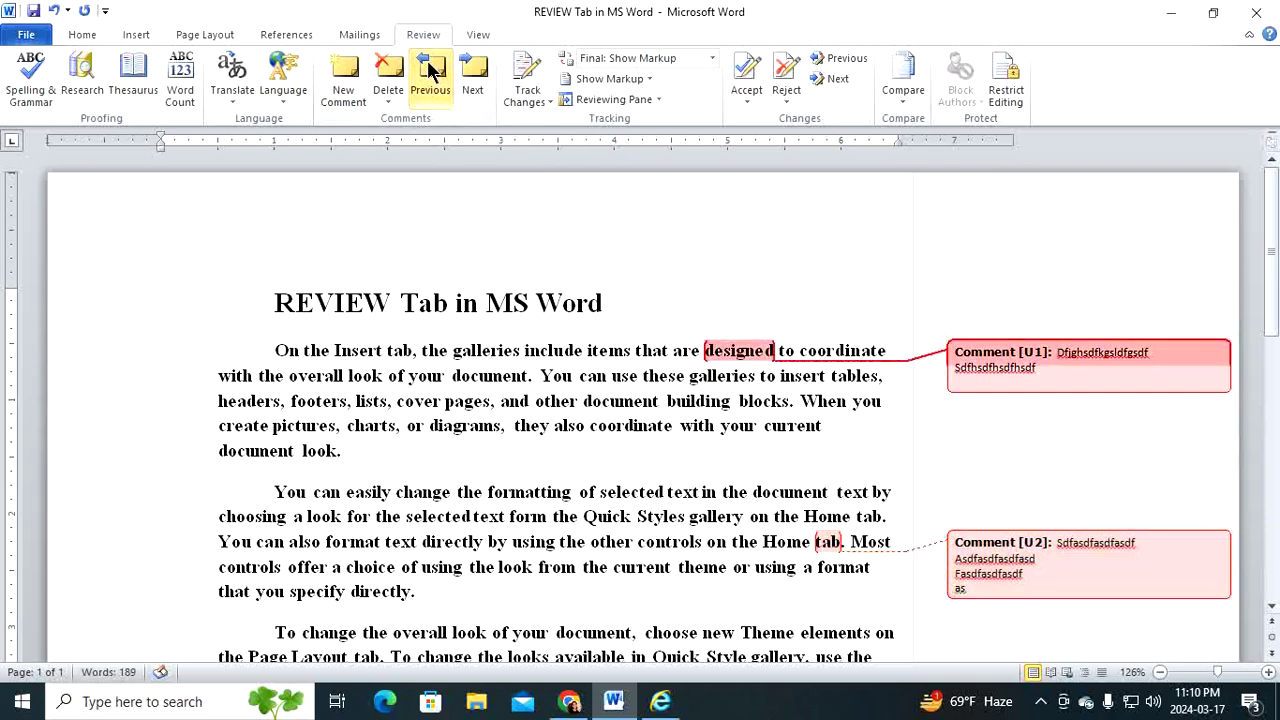
click(429, 68)
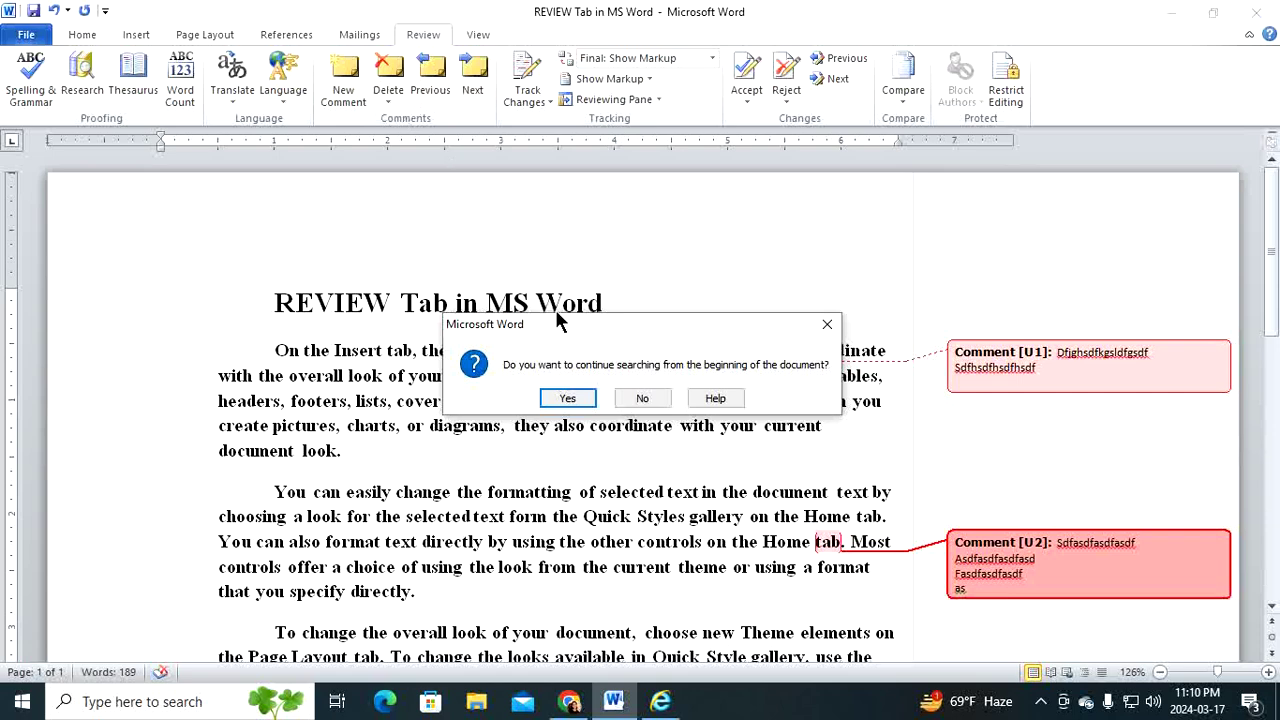
click(827, 325)
click(390, 98)
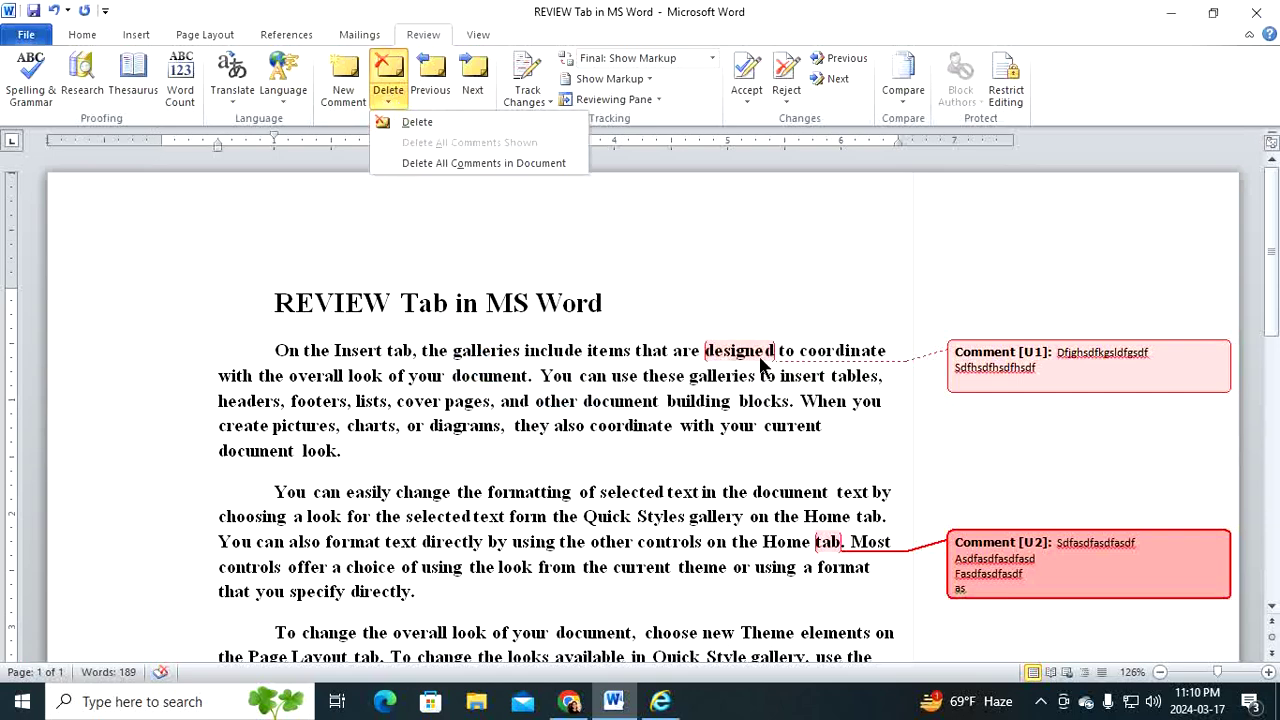
click(386, 92)
click(386, 92)
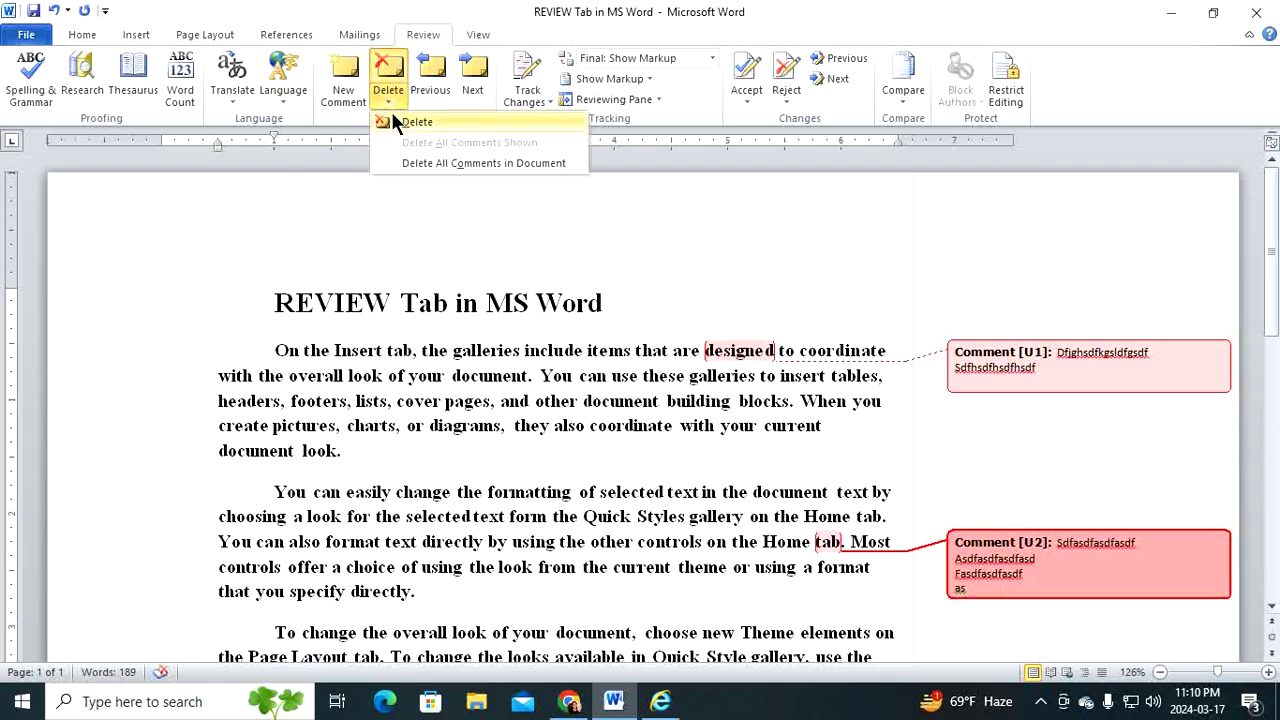
click(388, 121)
click(386, 92)
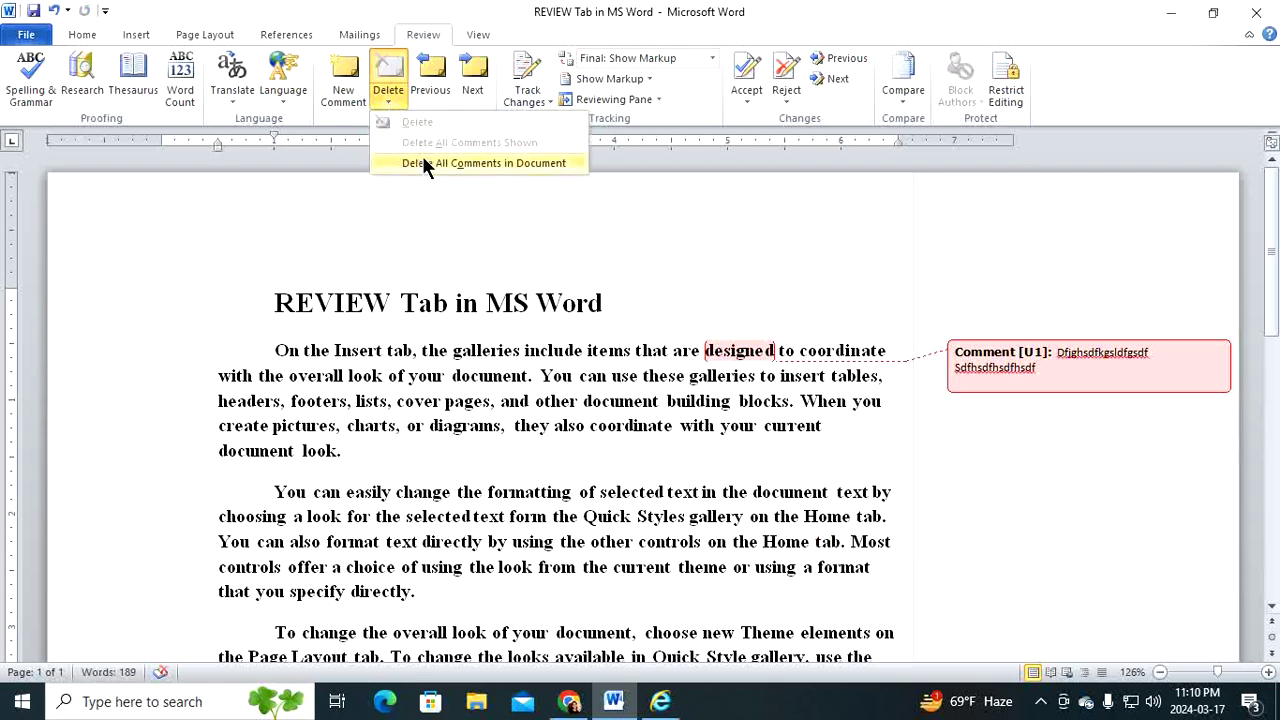
- Choose Delete All Comments in Document to clear every remaining comment
click(422, 160)
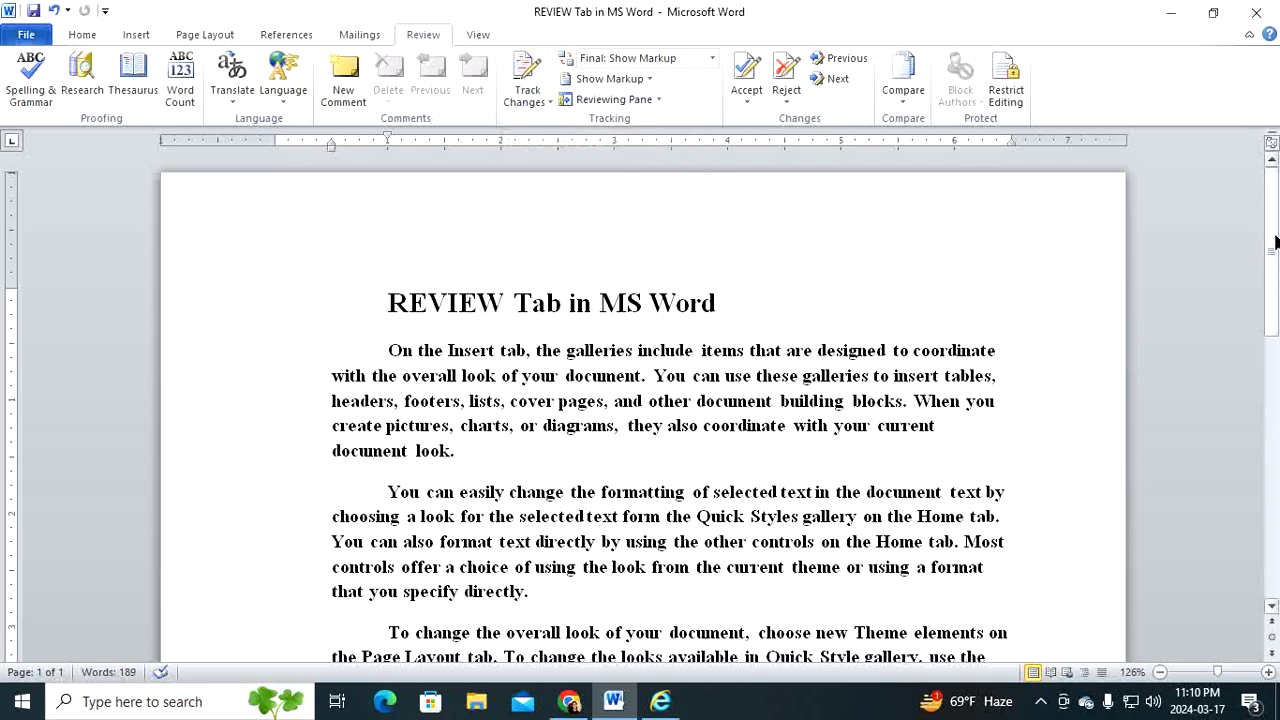
drag(1275, 230, 1275, 255)
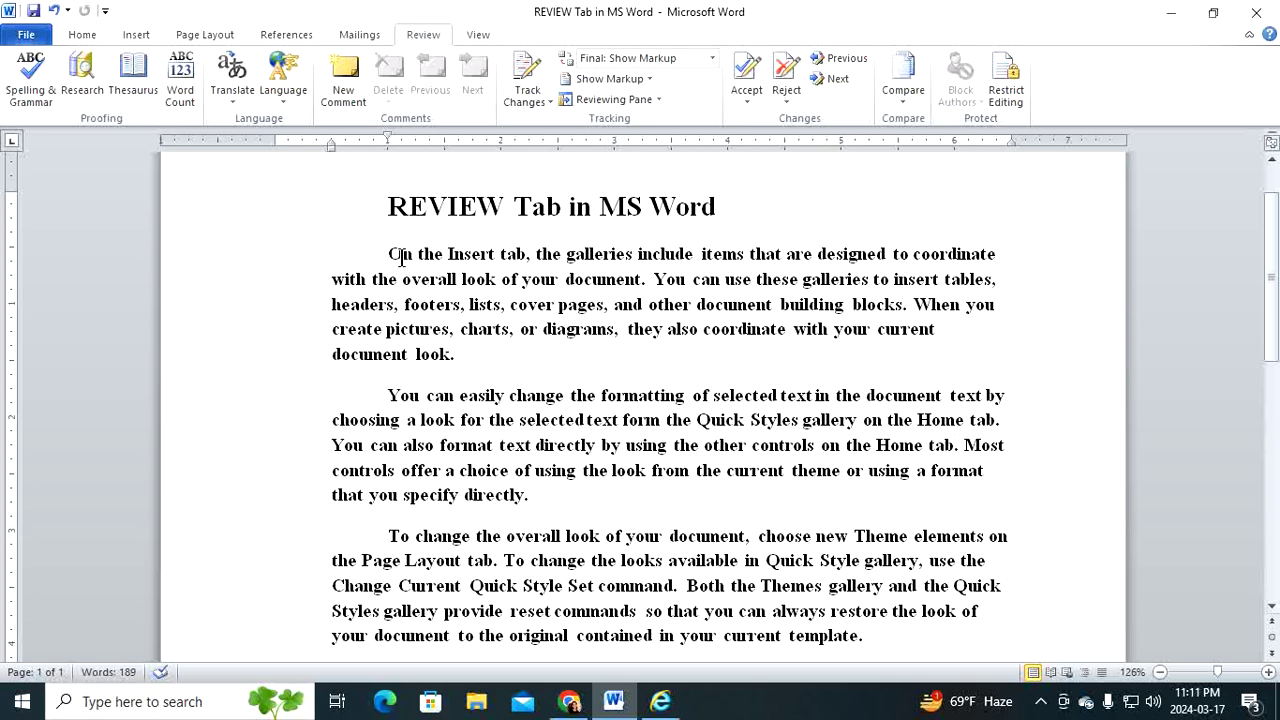
- Turn on Track Changes and delete 'galleries', 'You can use these' and 'current' as tracked deletions
click(531, 76)
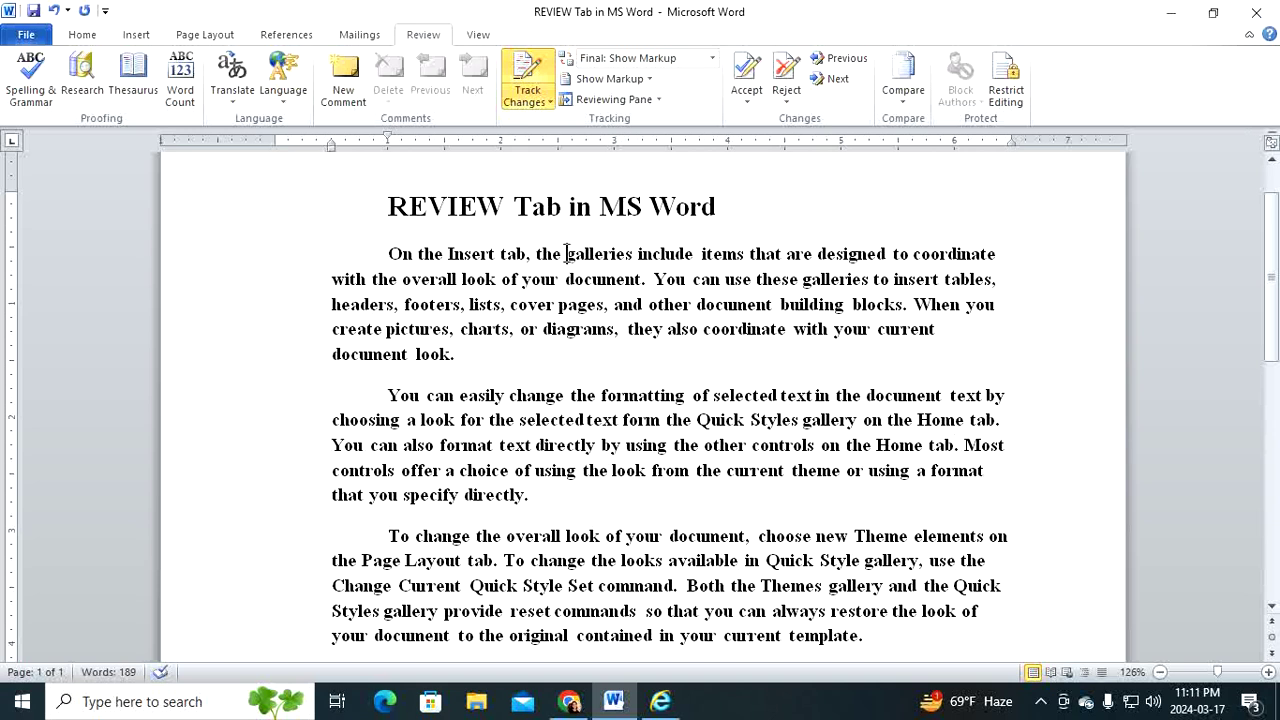
drag(567, 253, 631, 256)
key(Delete)
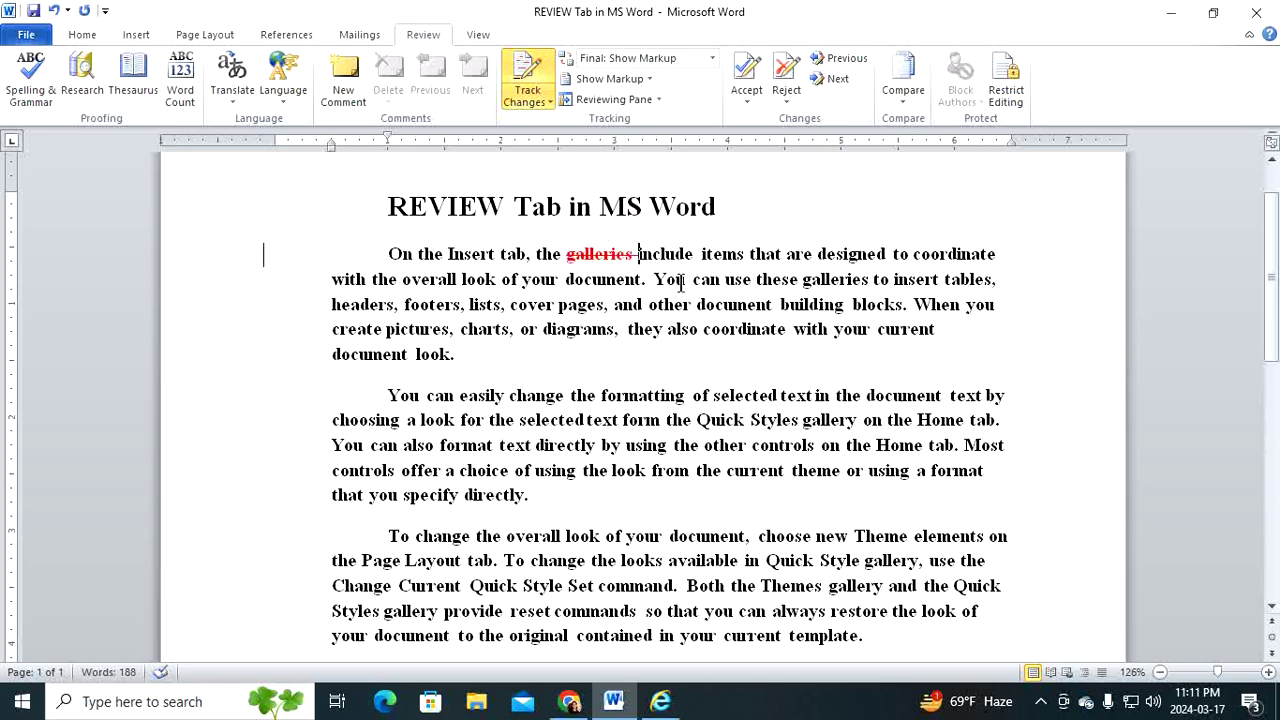
drag(758, 278, 790, 278)
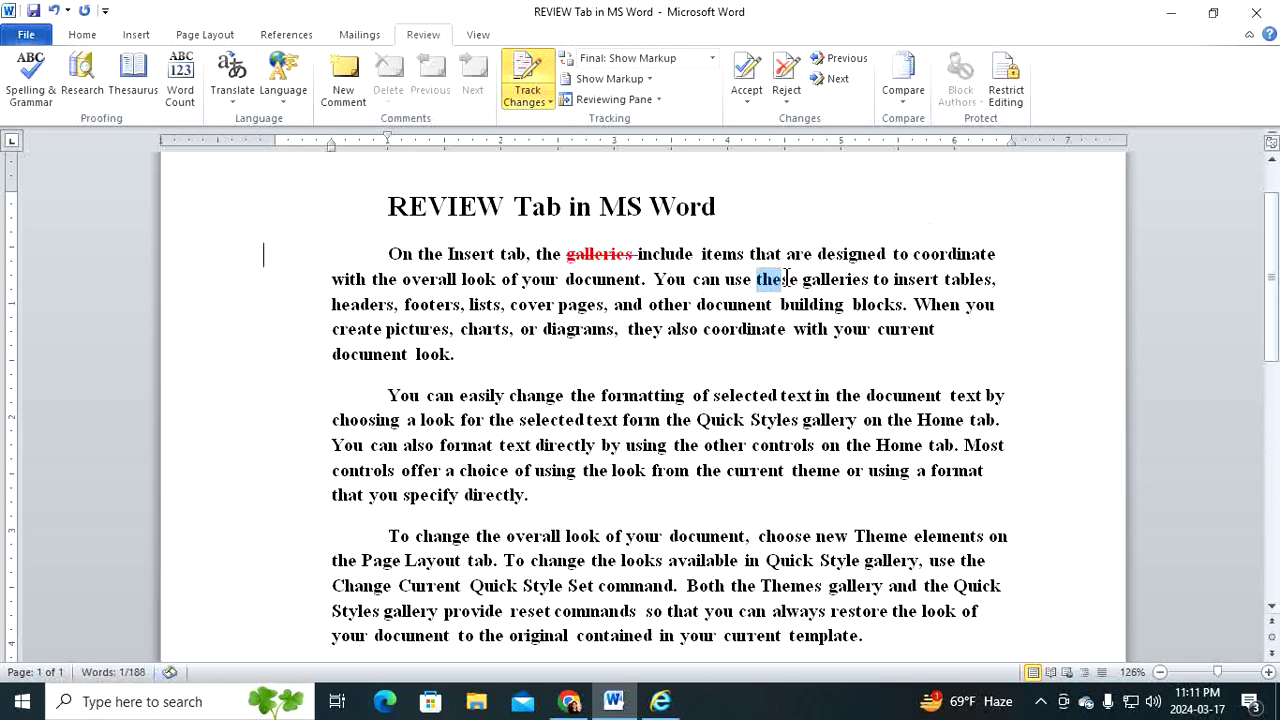
double_click(790, 278)
key(BackSpace)
key(BackSpace)
key(BackSpace)
key(BackSpace)
key(BackSpace)
key(BackSpace)
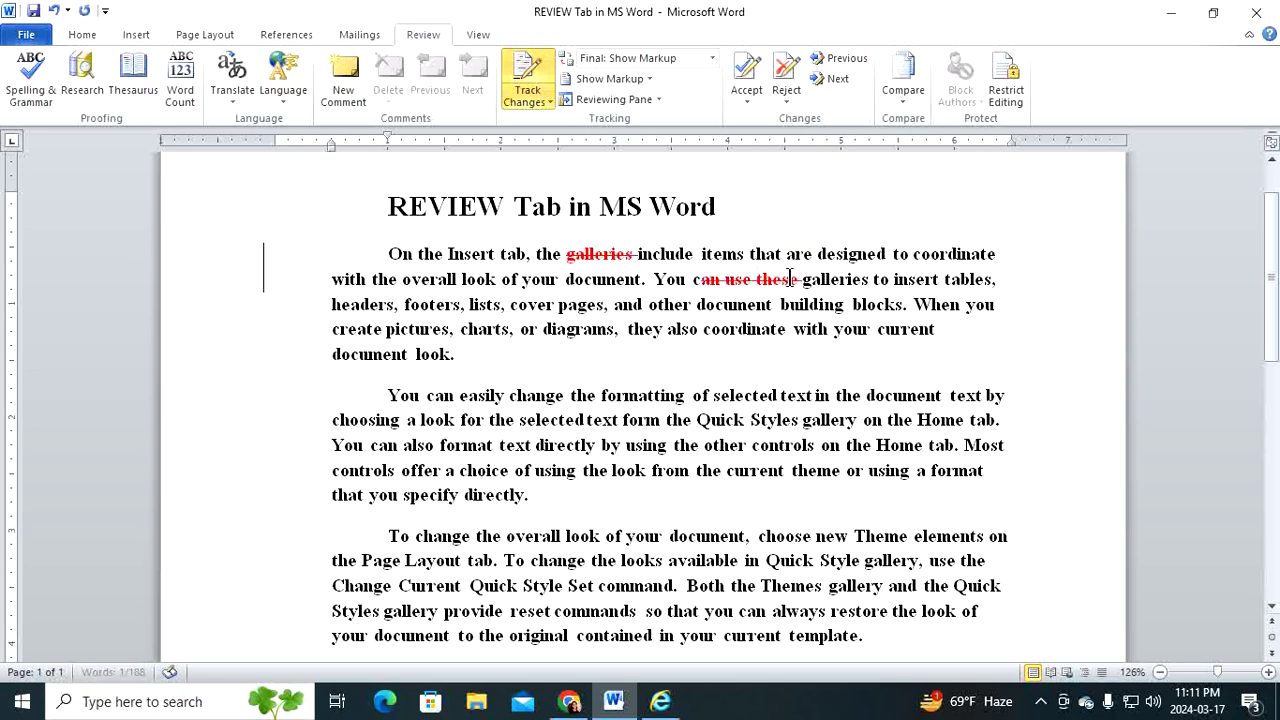
key(BackSpace)
key(BackSpace)
key(BackSpace)
key(BackSpace)
key(BackSpace)
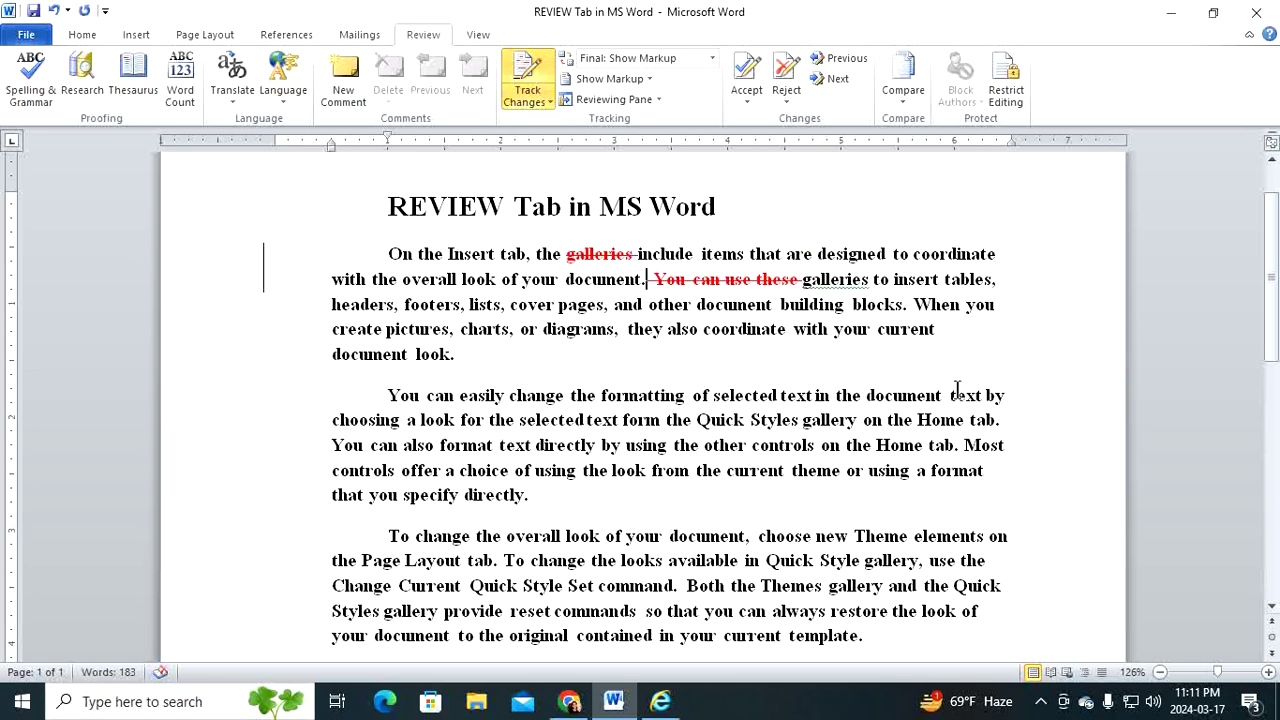
drag(882, 329, 936, 335)
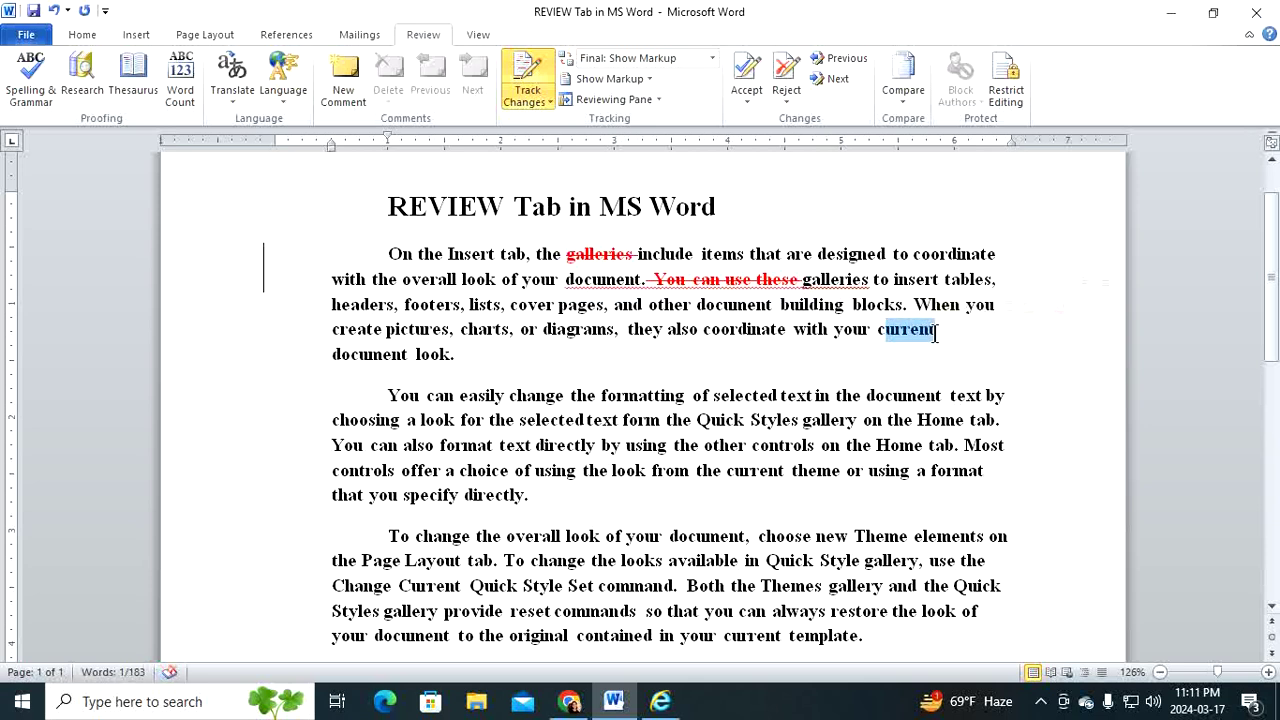
key(Delete)
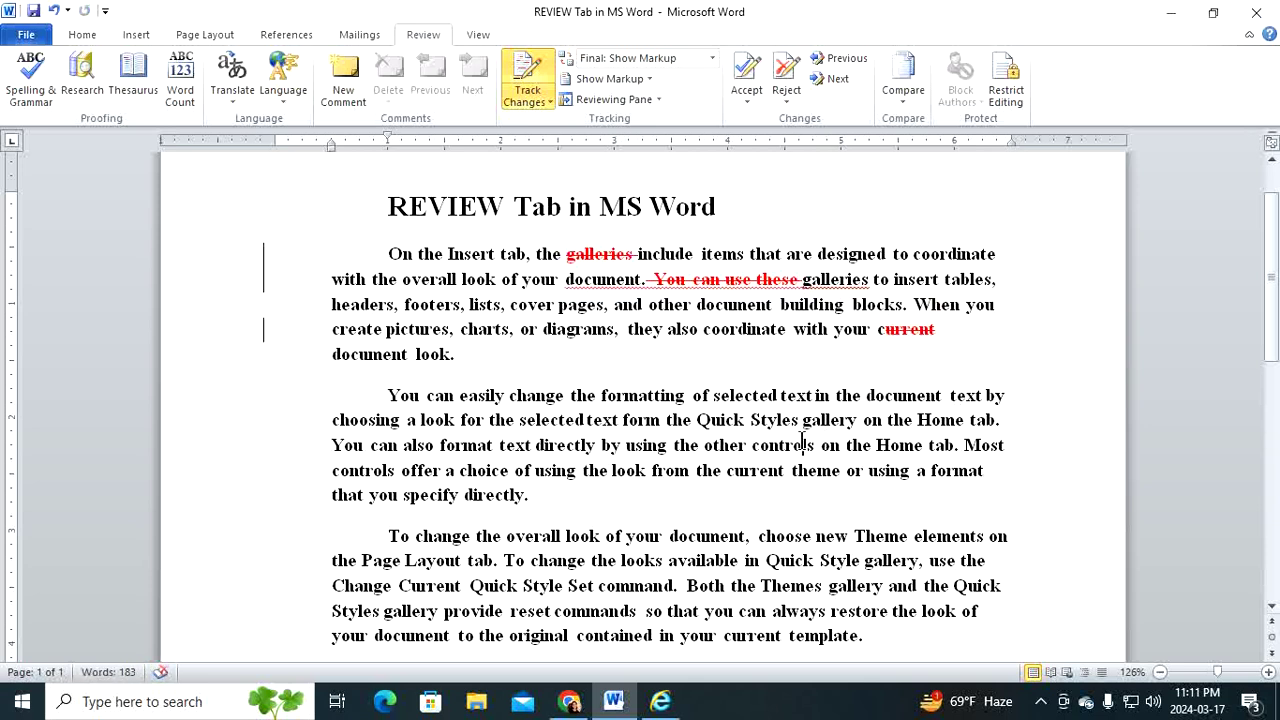
- Paste the phrase 'controls on the Home tab… format' before 'Style' in the third paragraph
drag(752, 445, 982, 469)
key(ctrl+c)
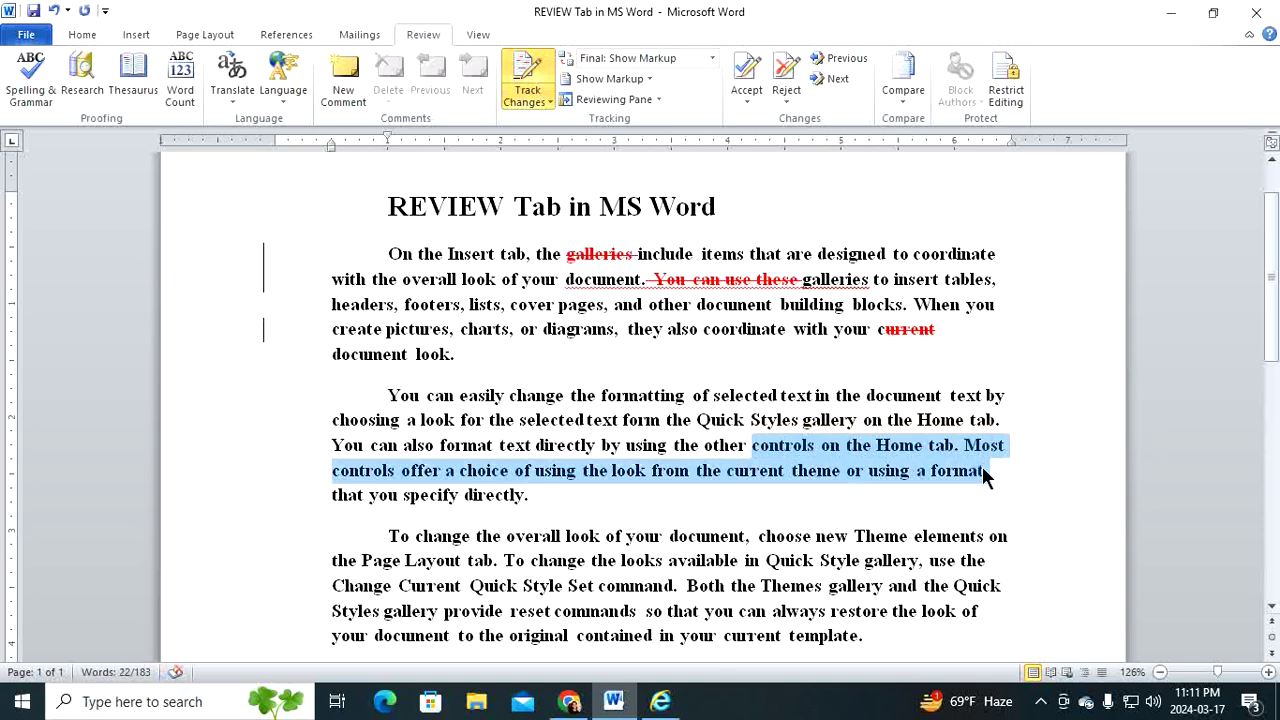
click(820, 552)
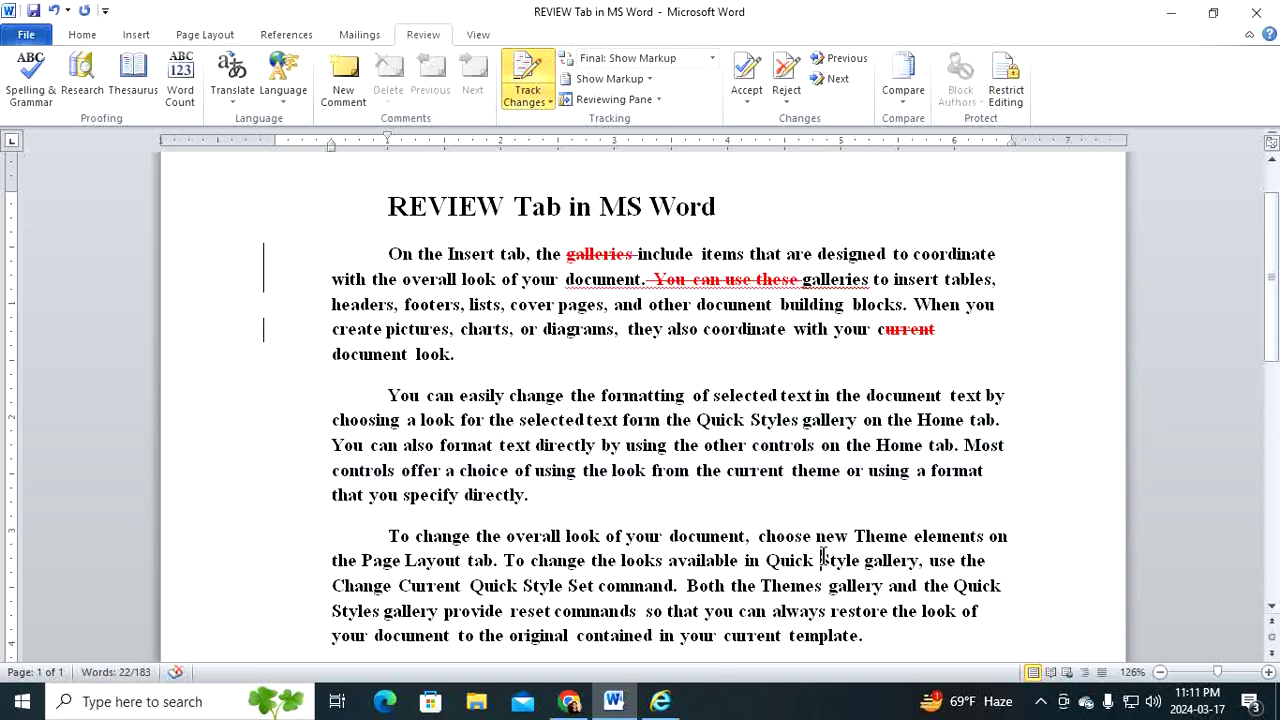
key(ctrl+v)
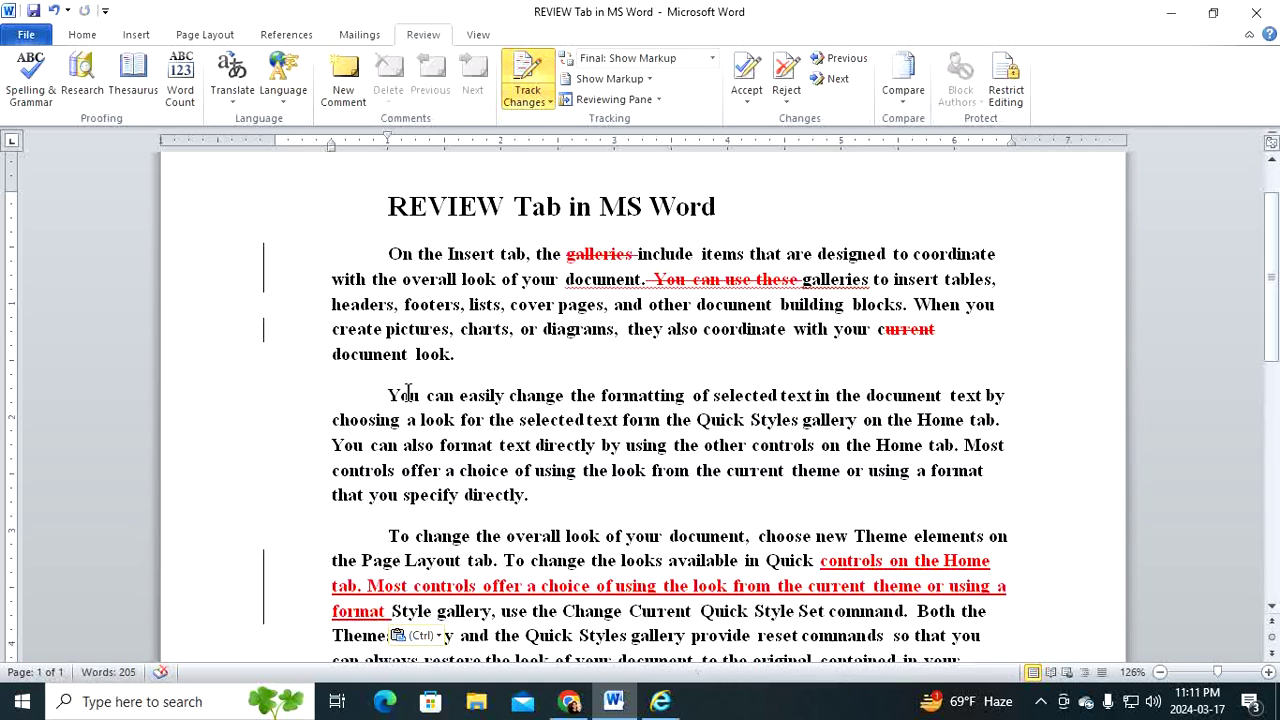
drag(388, 395, 913, 472)
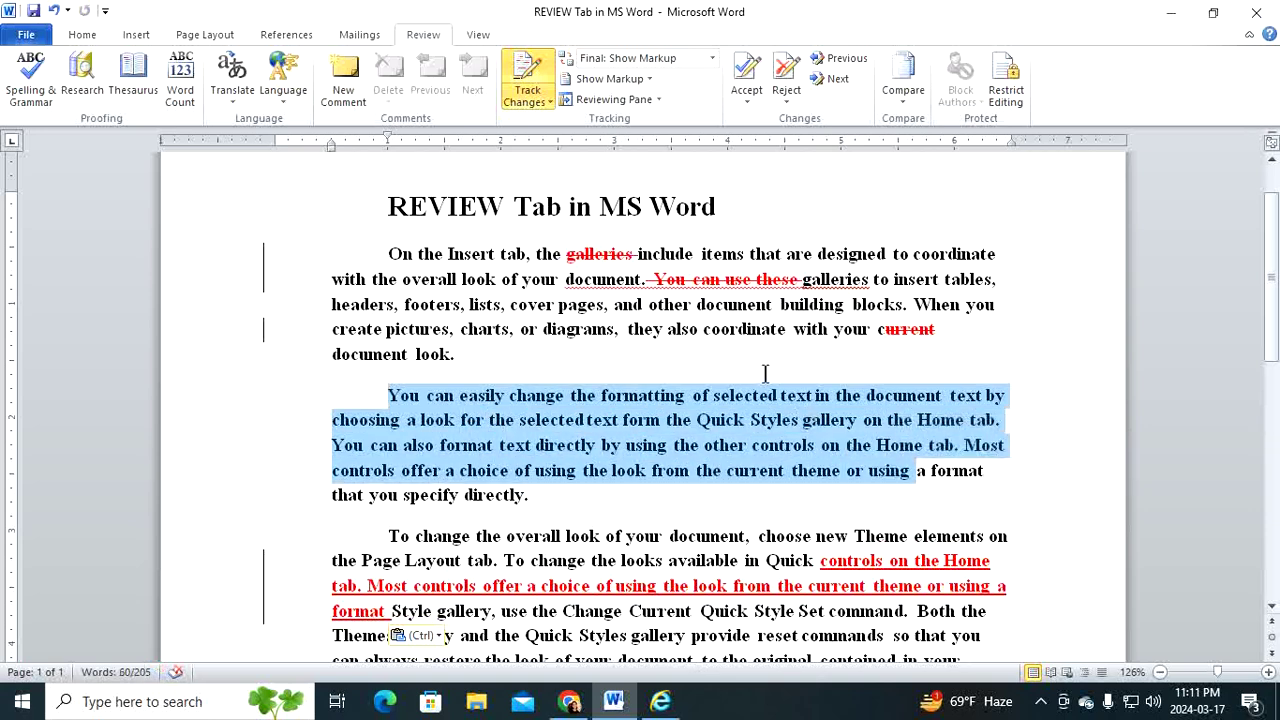
- Apply the dark blue Text 2 font colour to the selected second-paragraph text
click(84, 38)
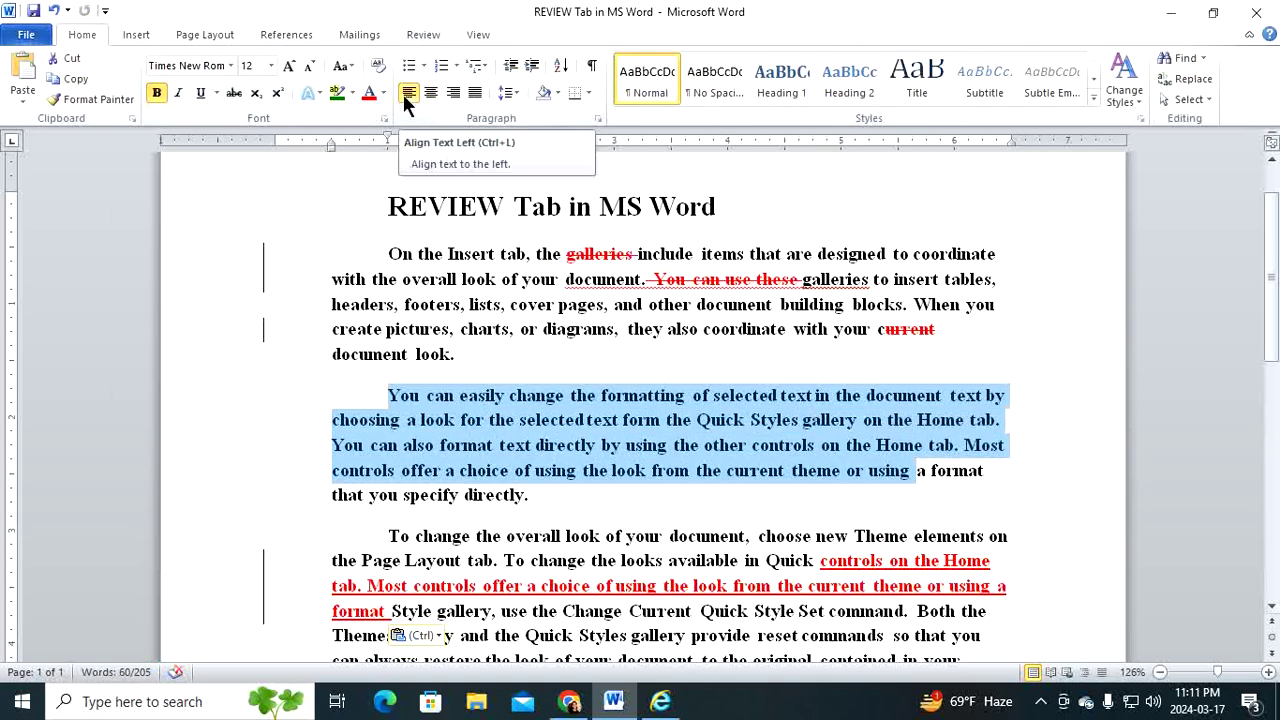
click(384, 90)
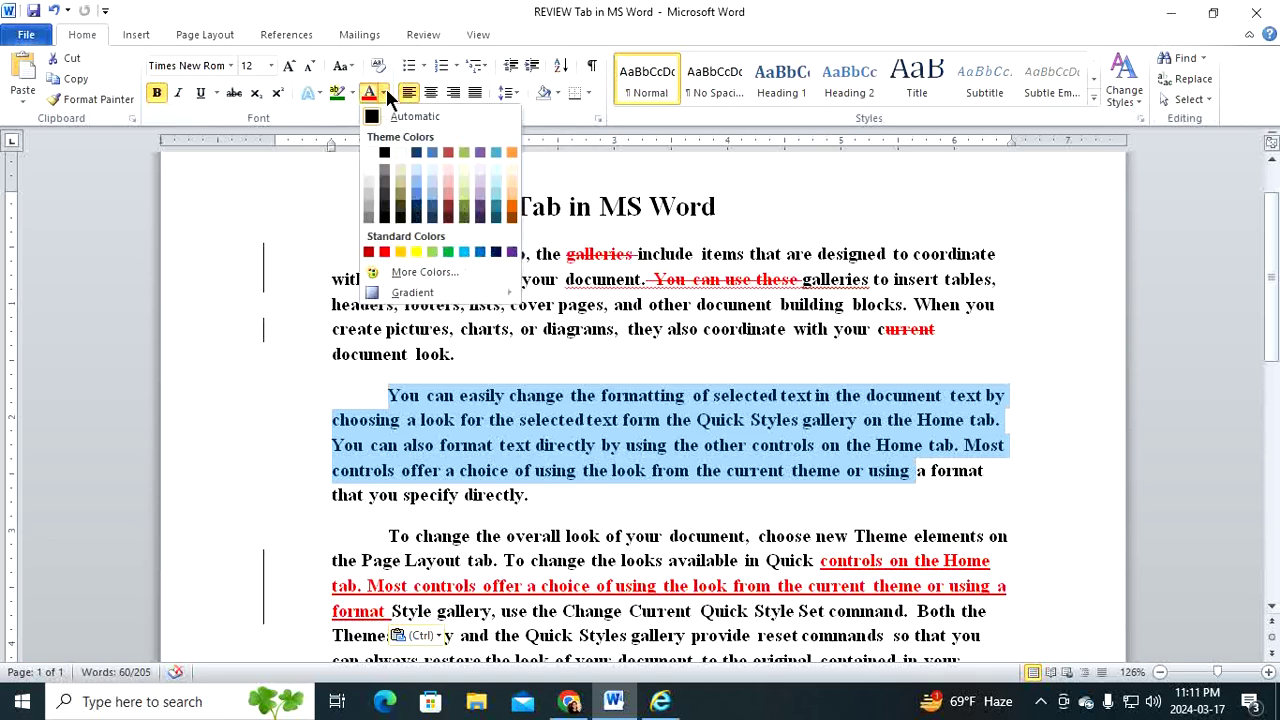
click(410, 156)
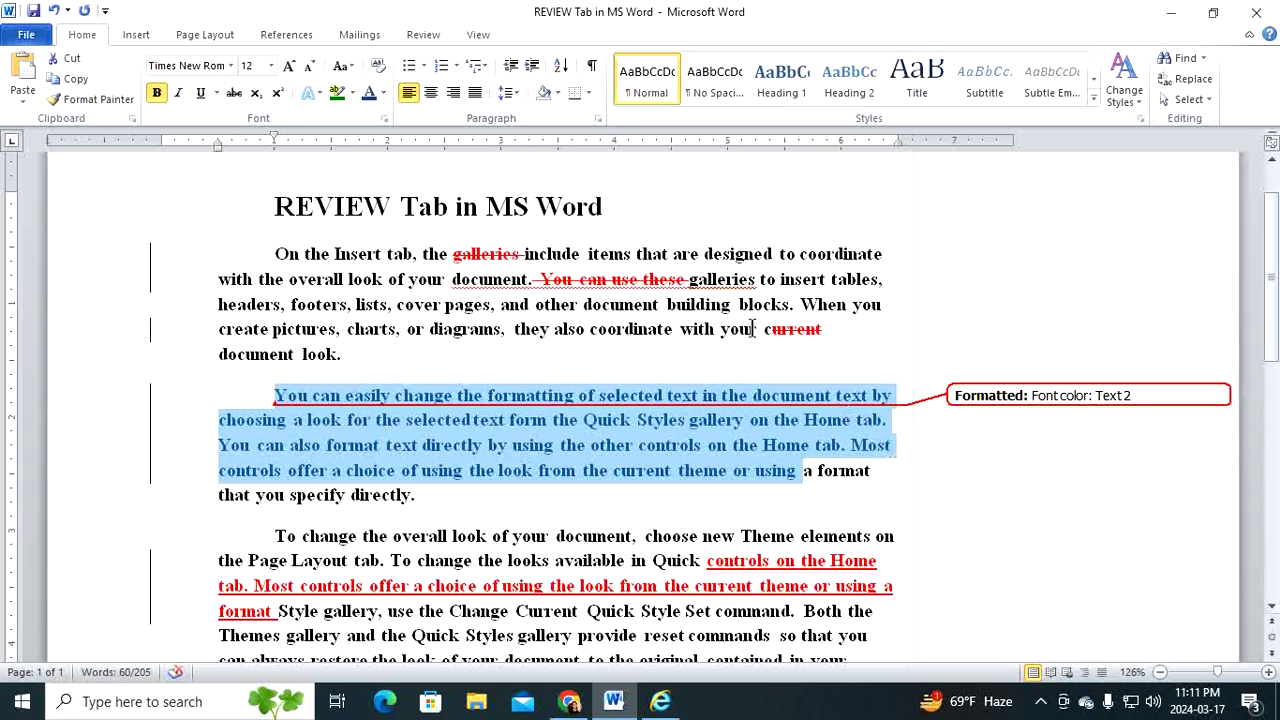
click(423, 40)
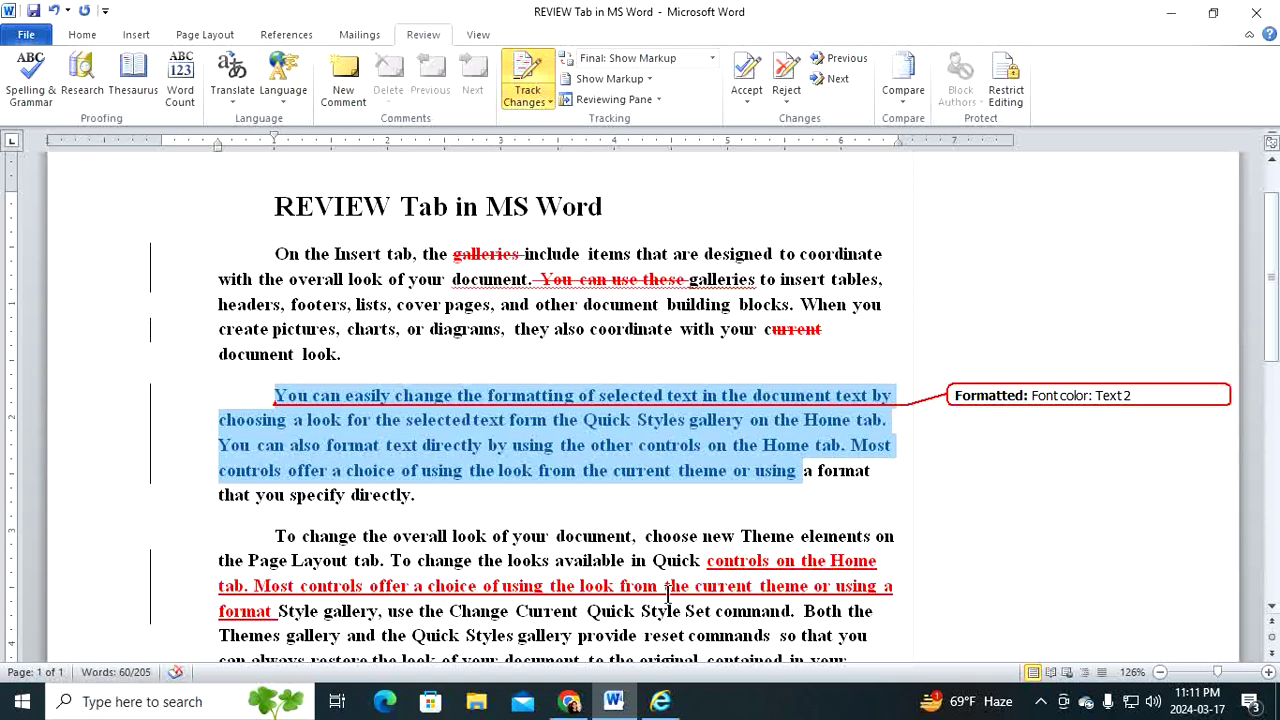
- Preview the document as Final, then as Final: Show Markup
click(541, 101)
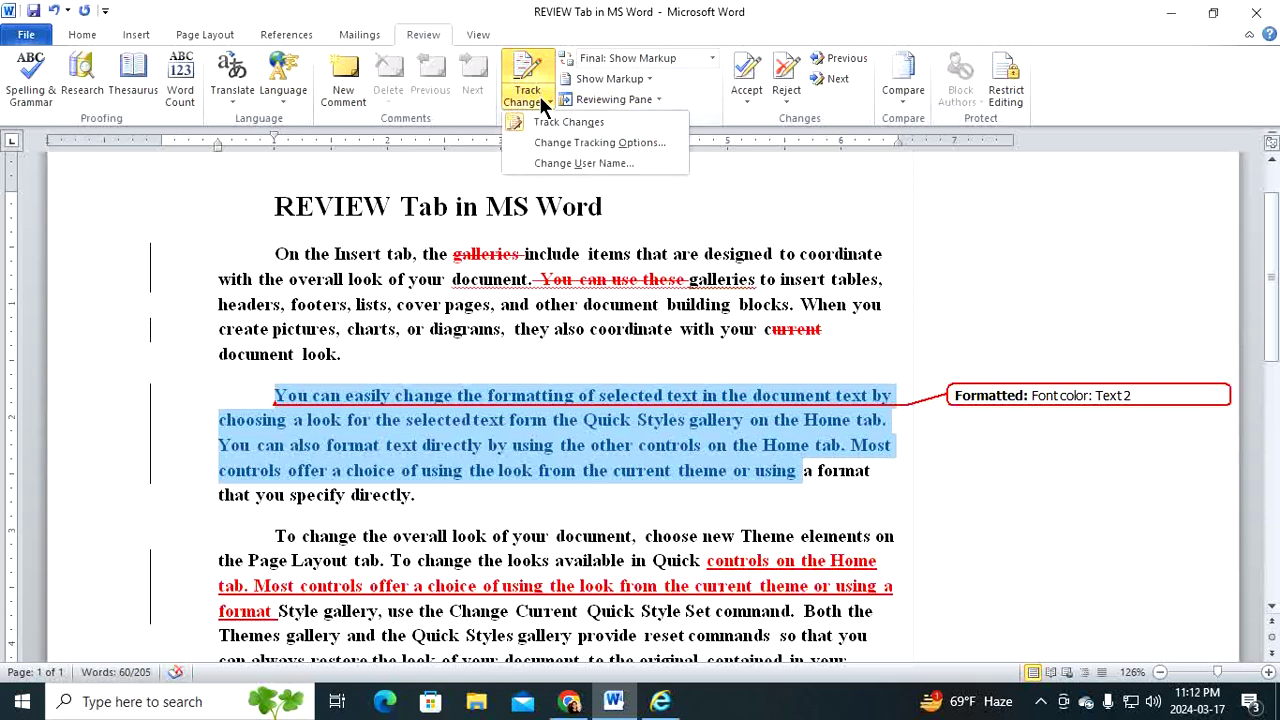
click(539, 95)
click(539, 95)
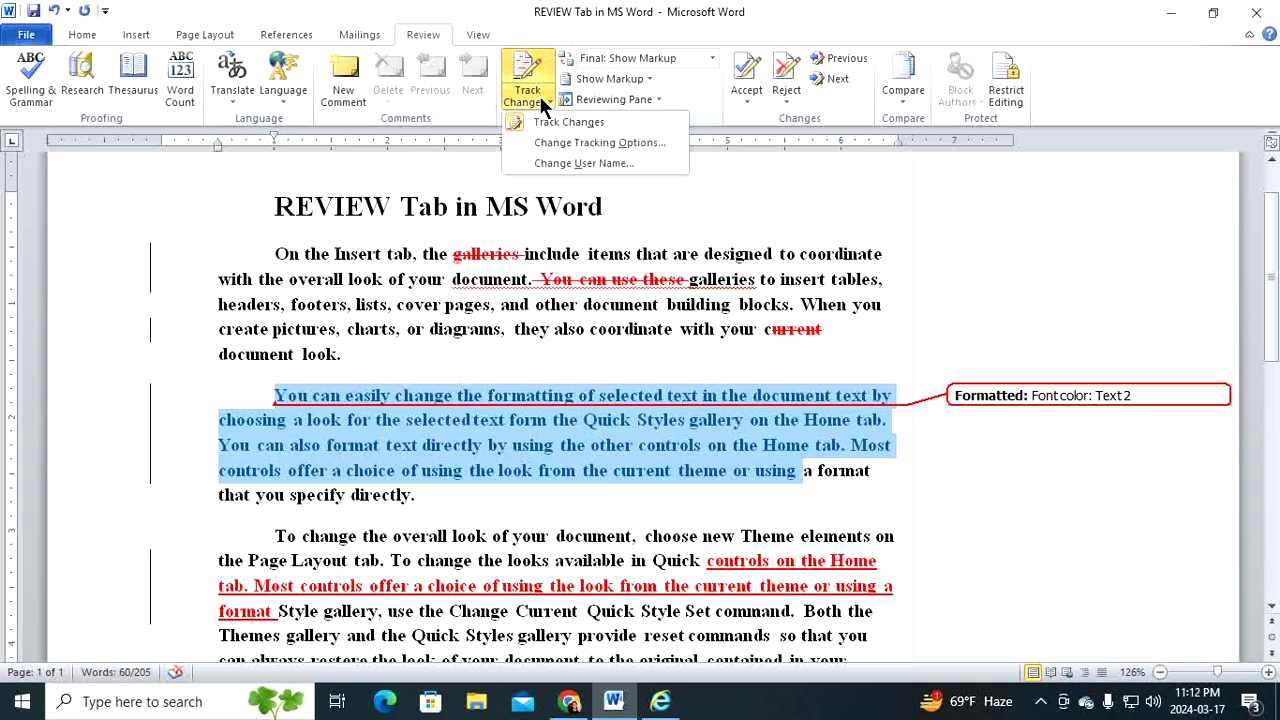
click(711, 62)
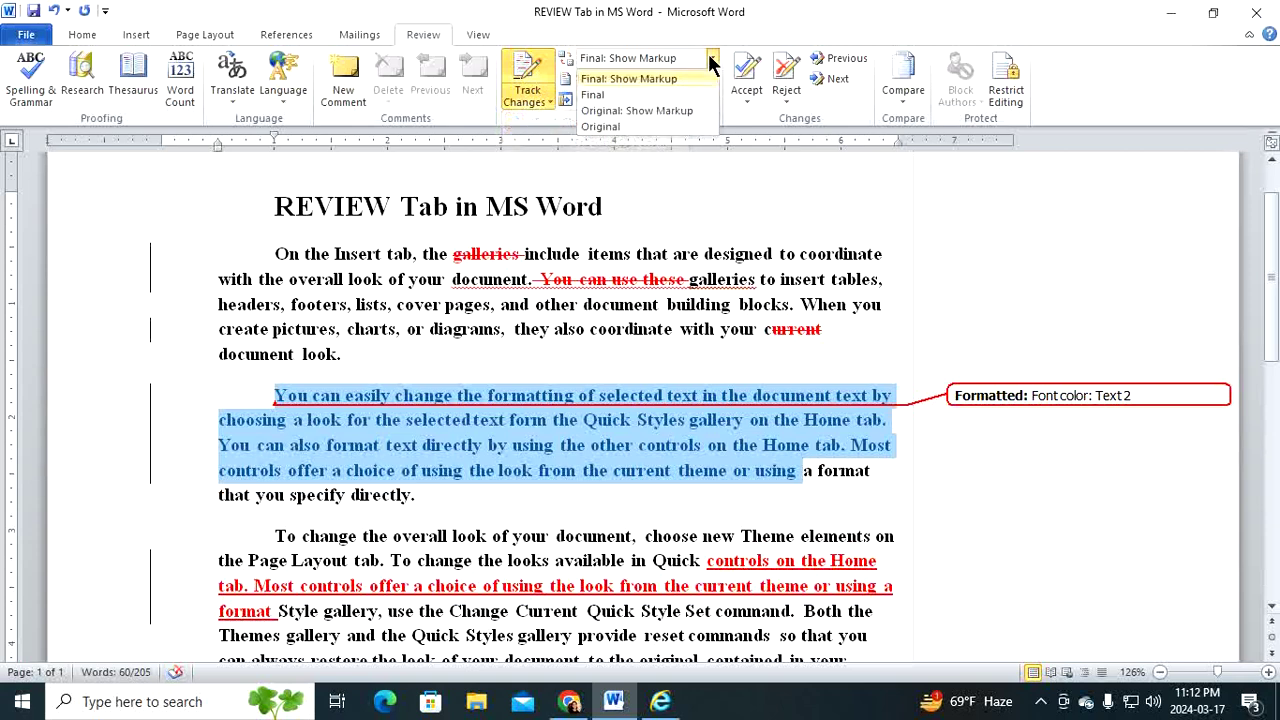
click(653, 91)
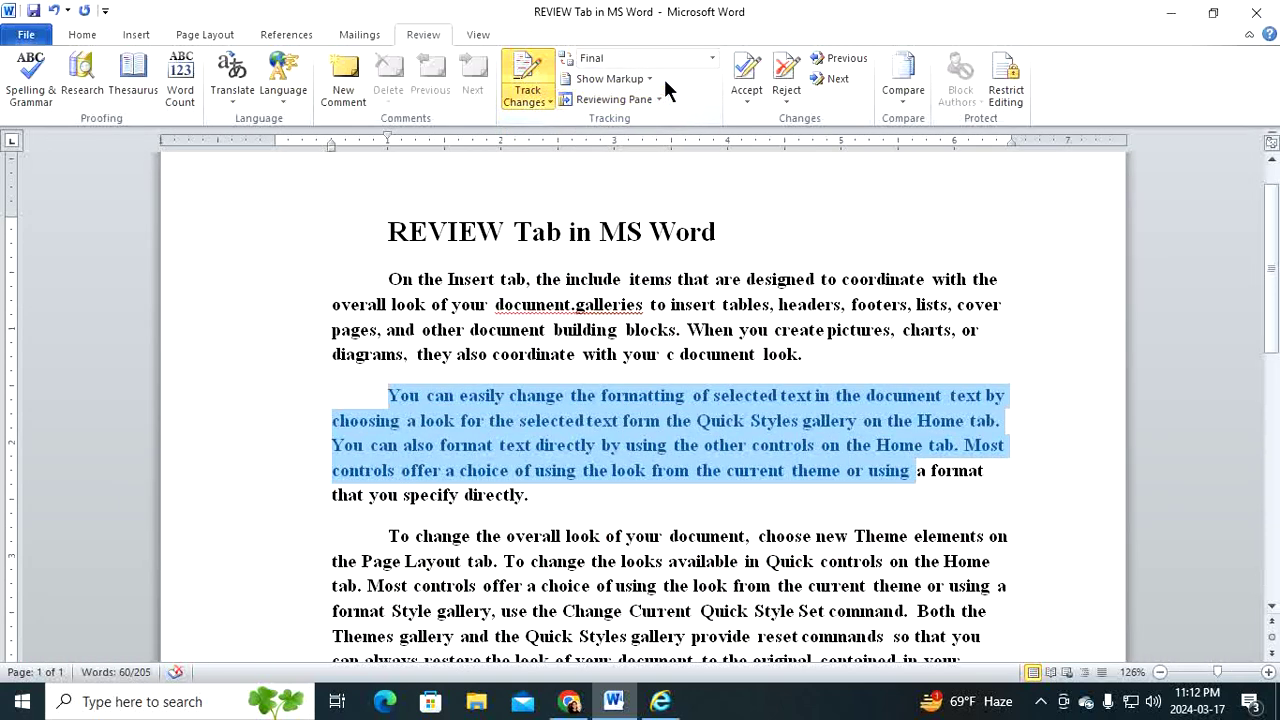
click(690, 60)
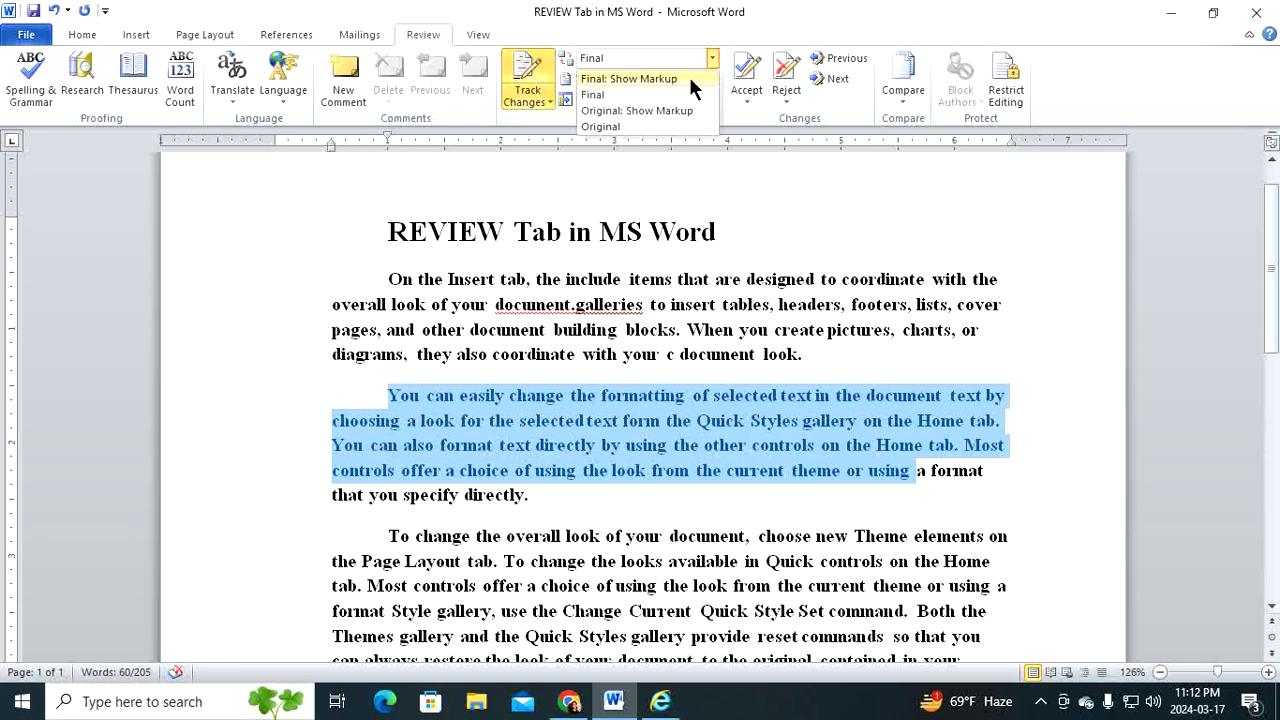
click(688, 80)
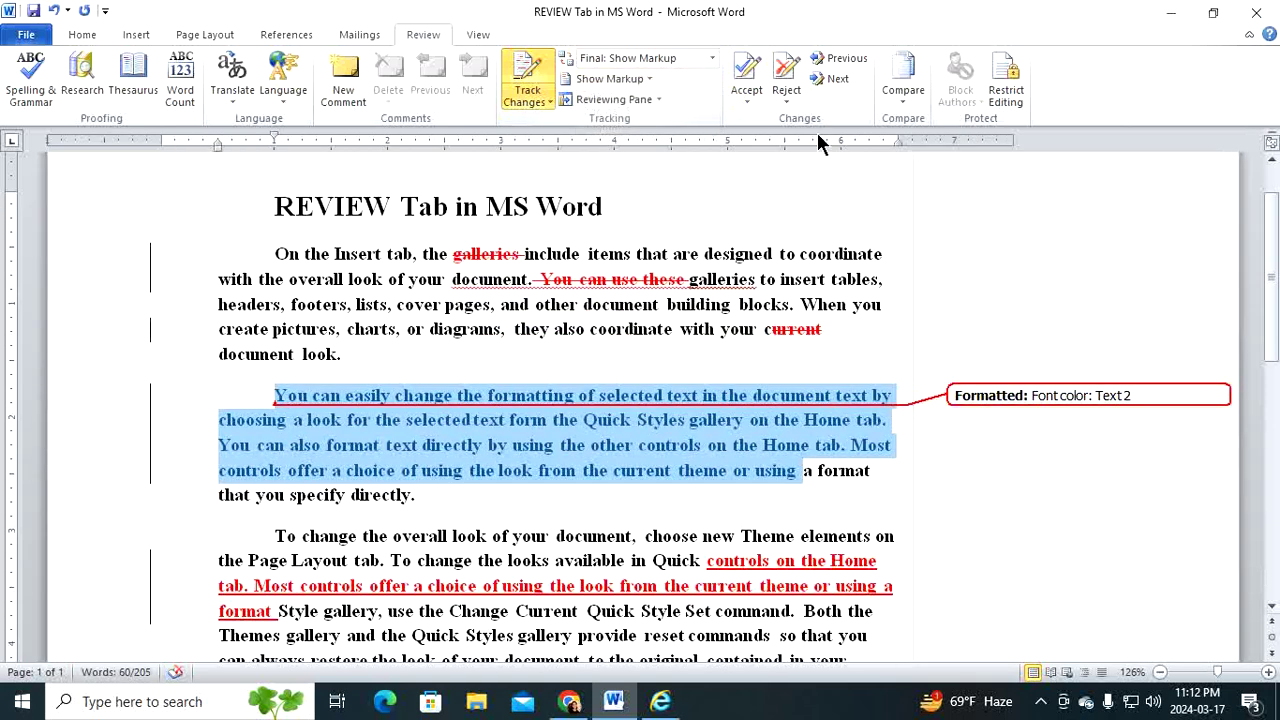
- Switch the display to Original: Show Markup, then to plain Original
click(716, 68)
click(674, 112)
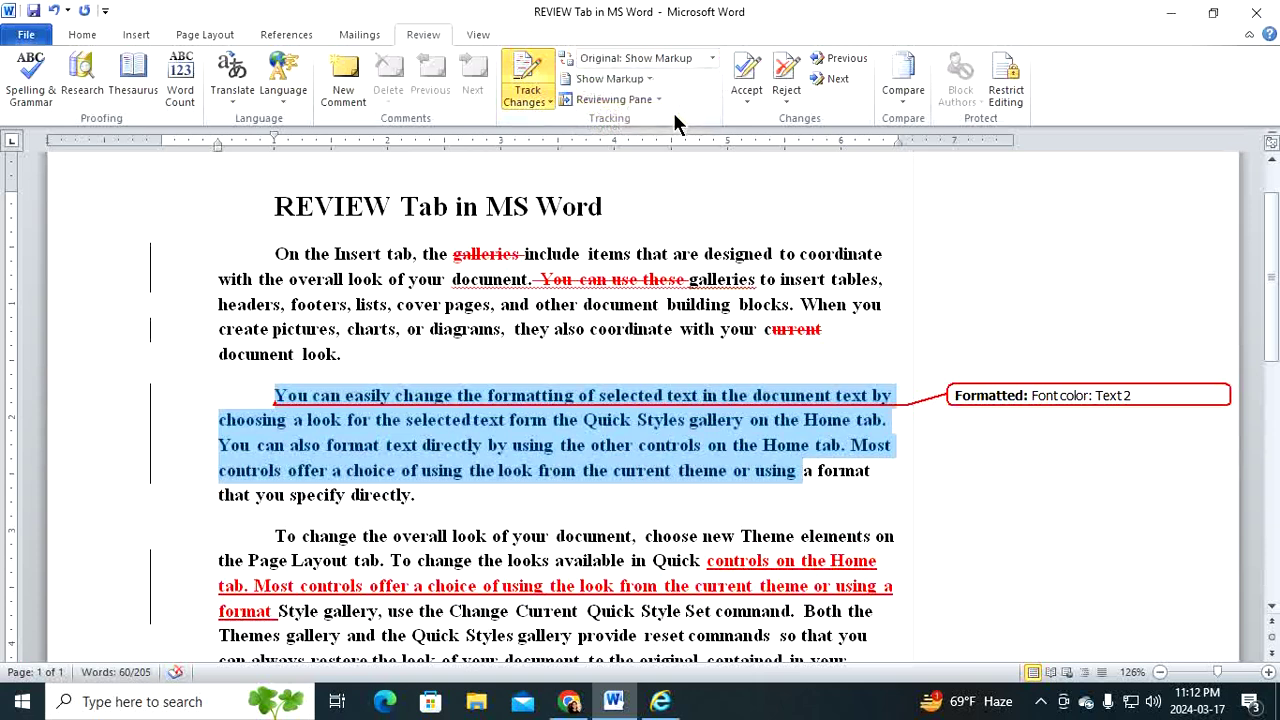
click(711, 59)
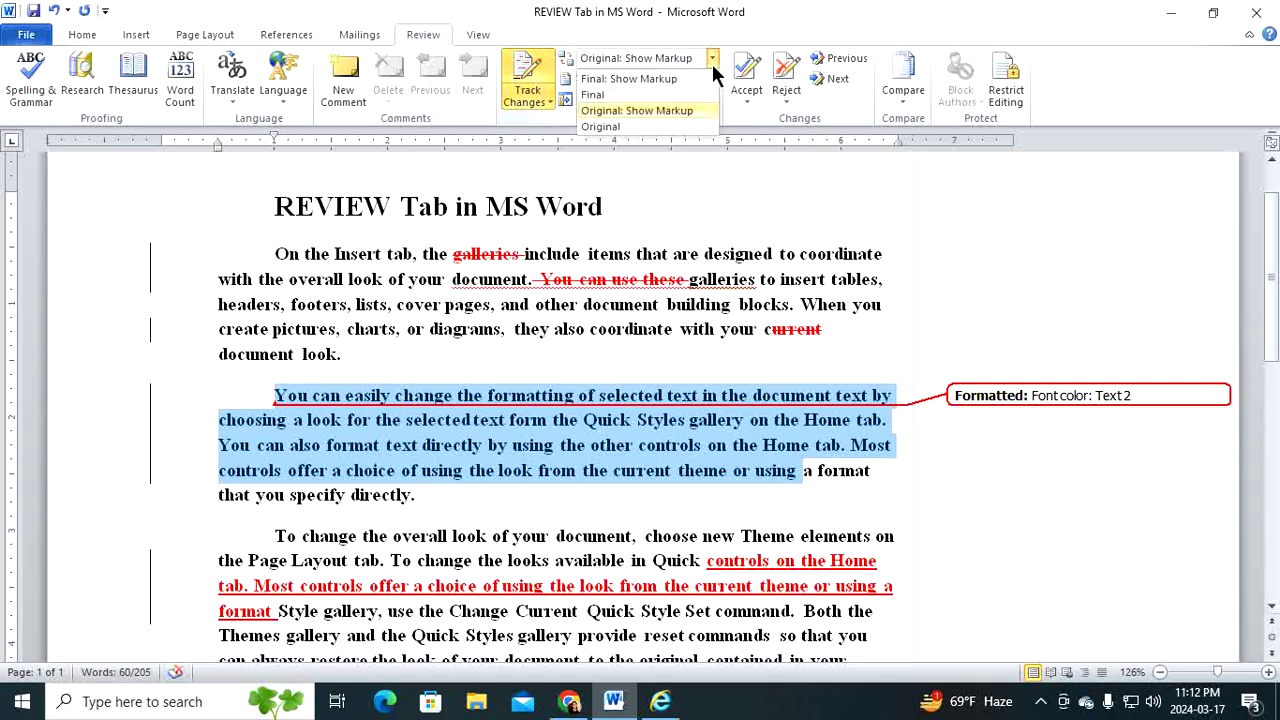
click(669, 127)
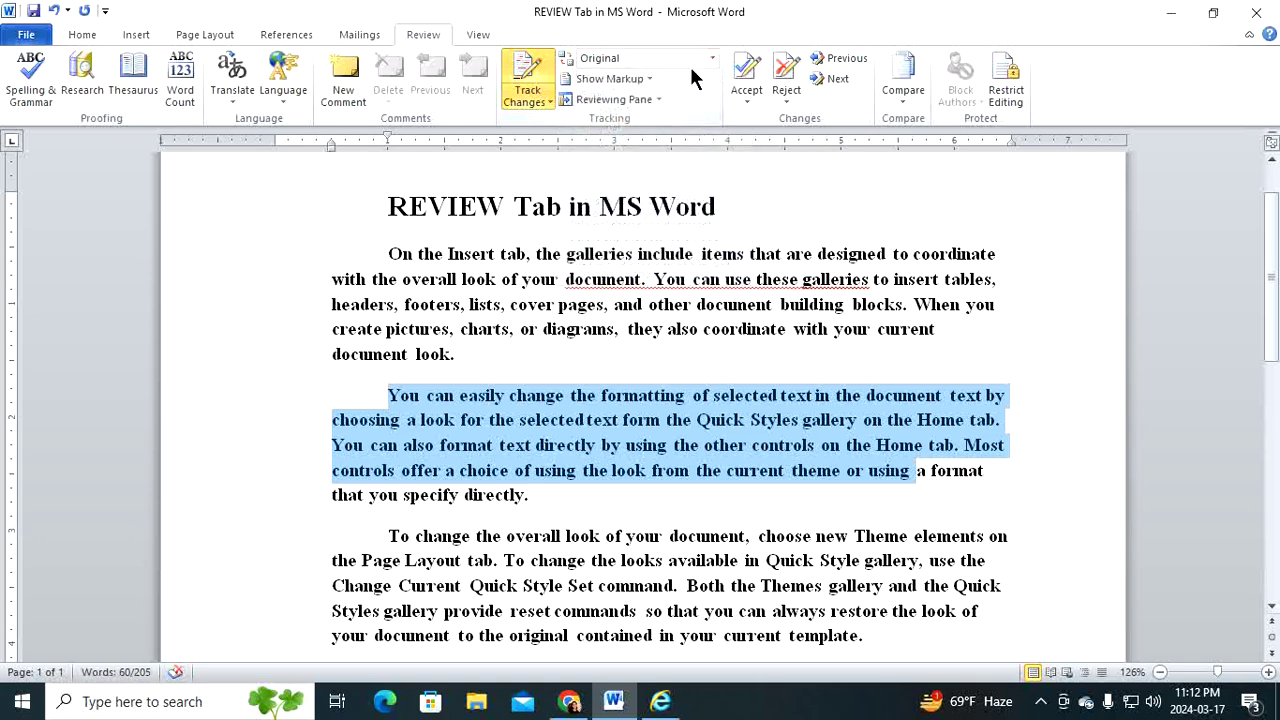
click(649, 79)
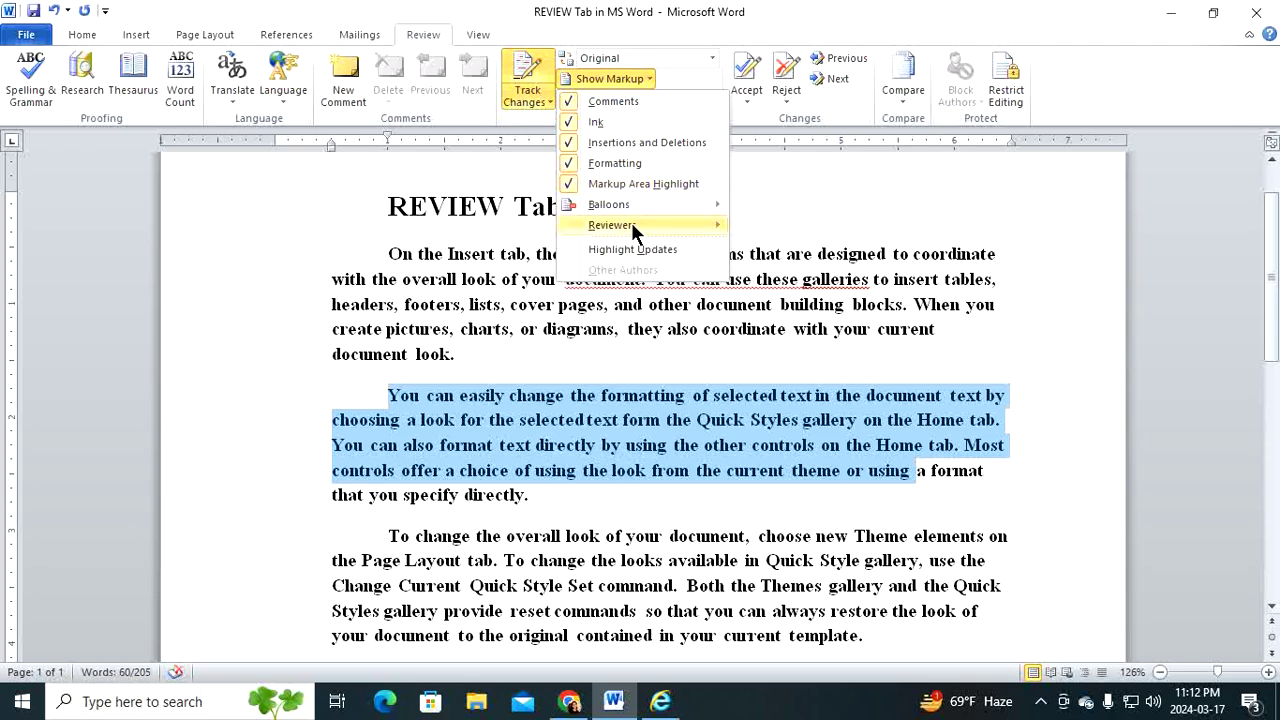
- Switch the display to Original: Show Markup
mouse_move(631, 224)
click(631, 249)
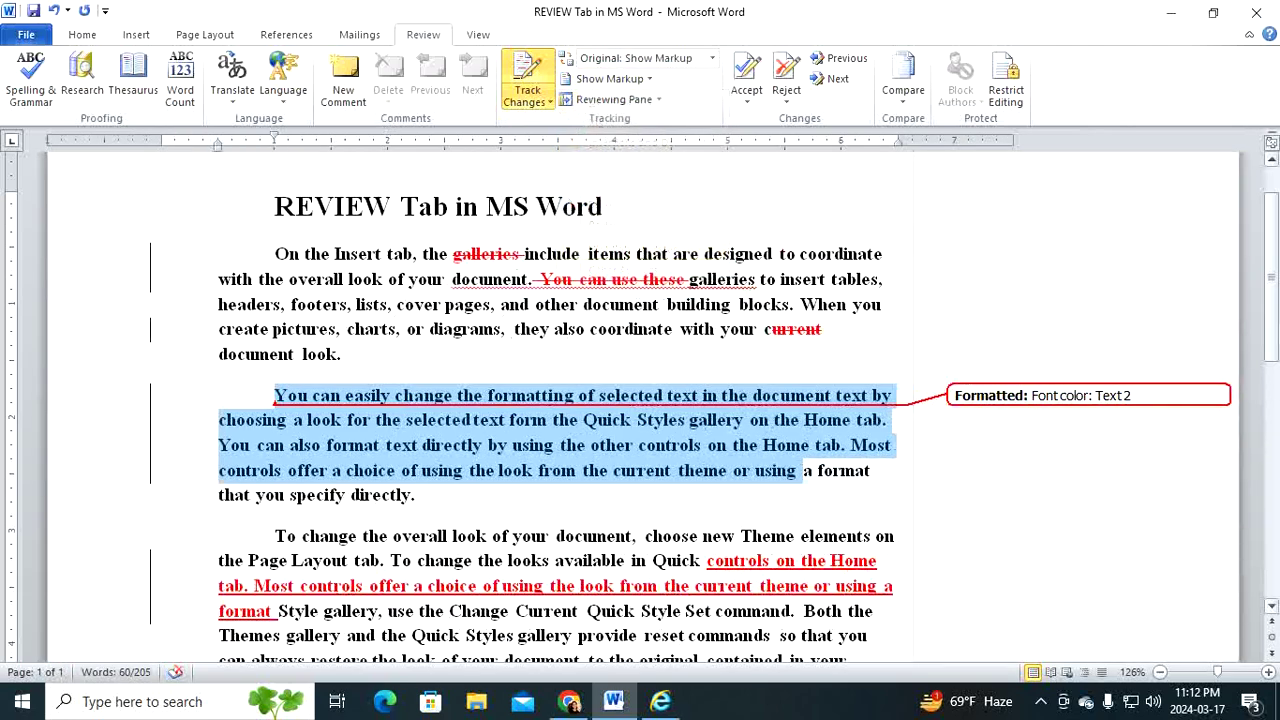
drag(1275, 205, 1258, 208)
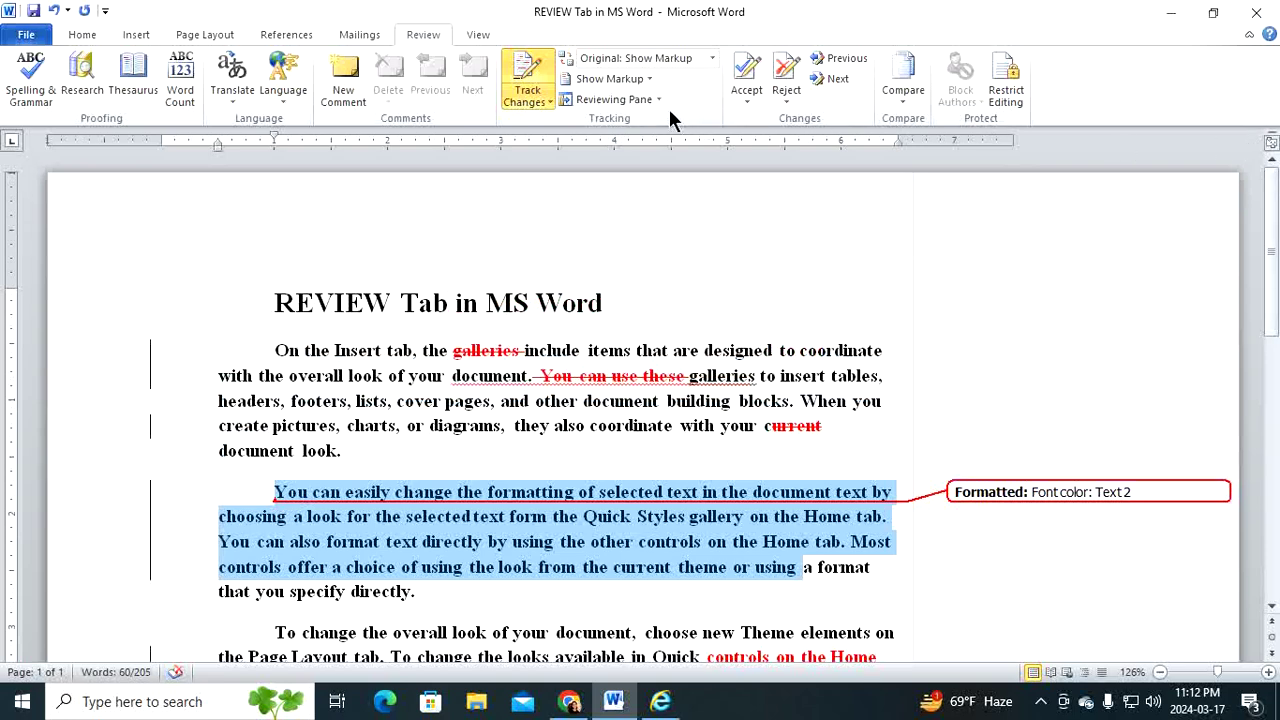
- Show the five revisions in a vertical, then horizontal reviewing pane, and close it
click(656, 99)
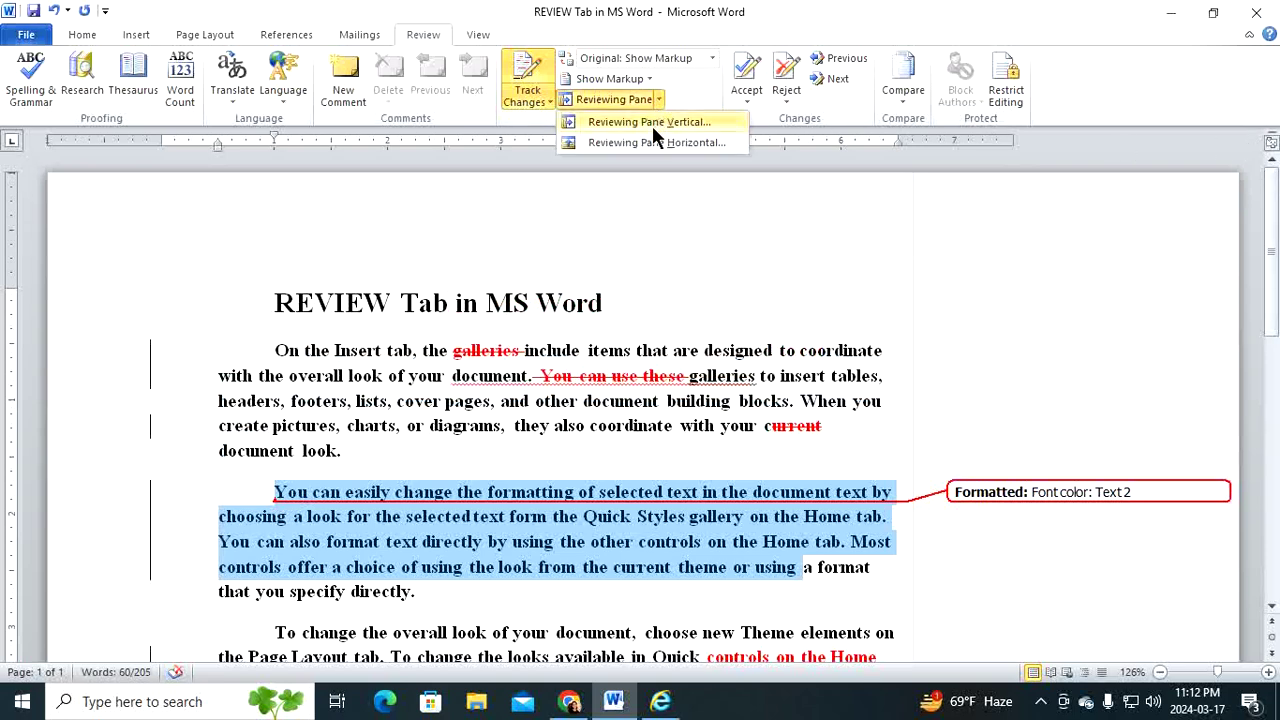
click(651, 122)
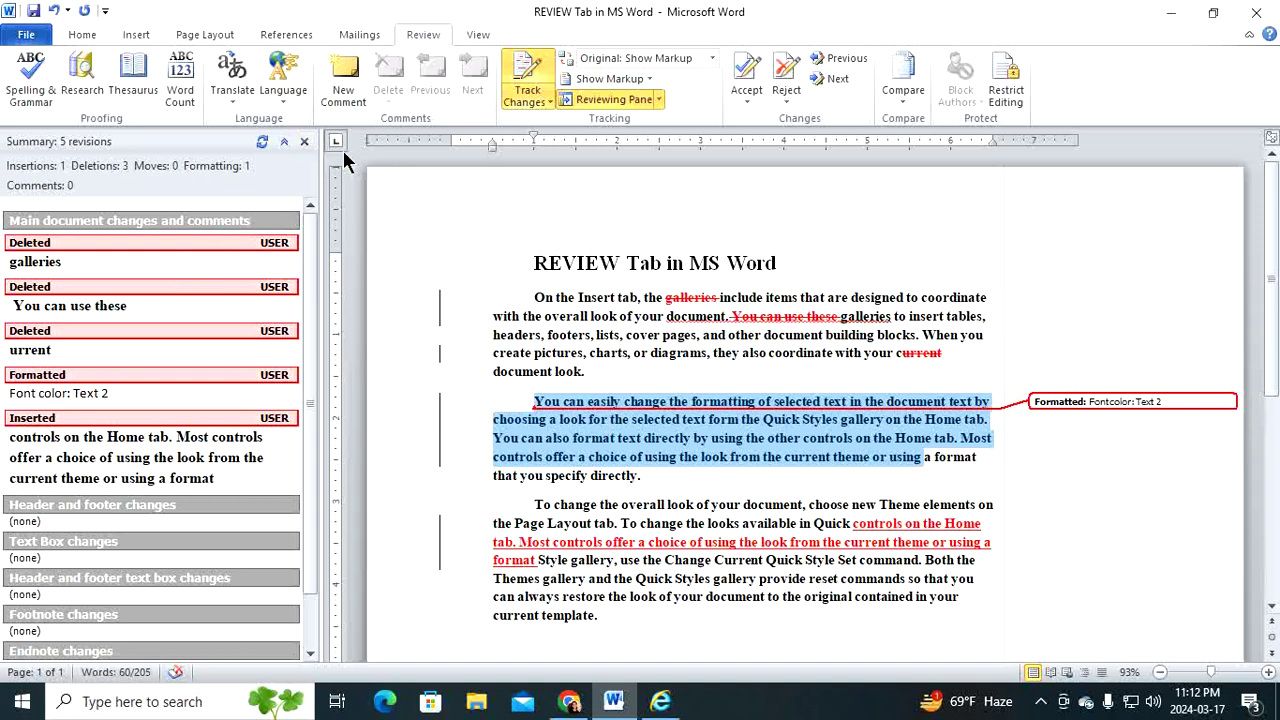
click(659, 99)
click(655, 142)
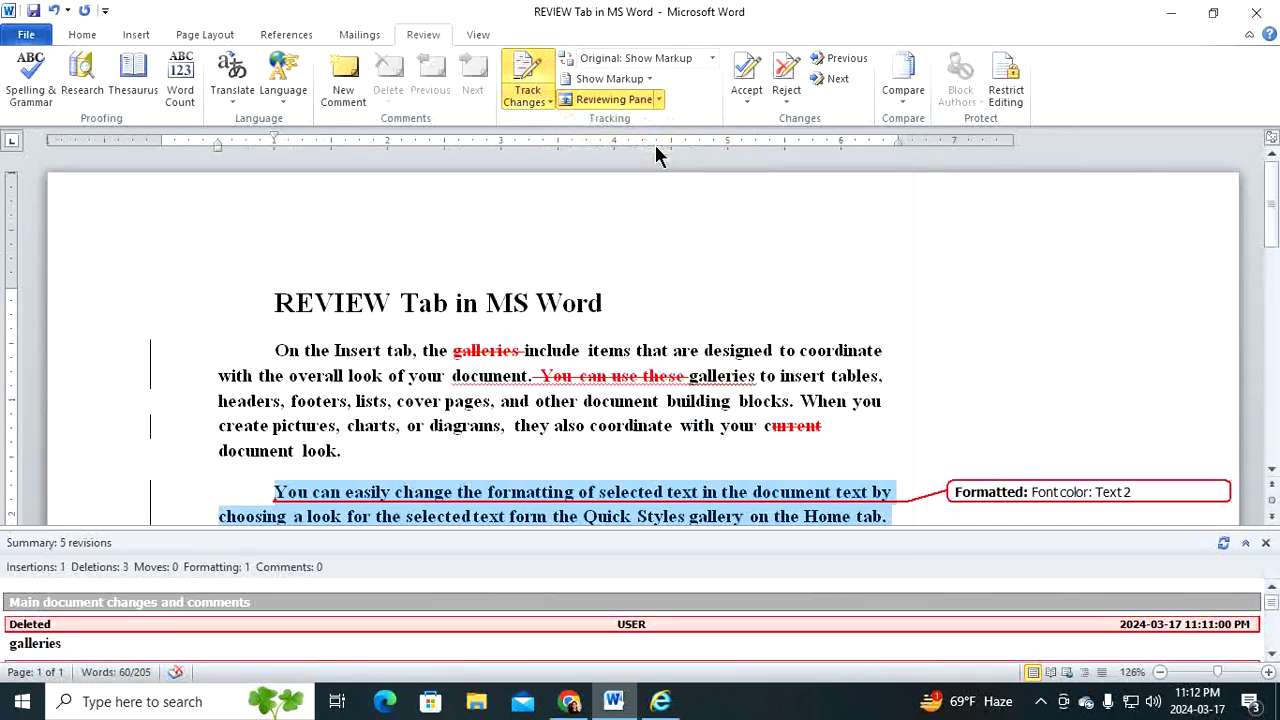
click(1268, 543)
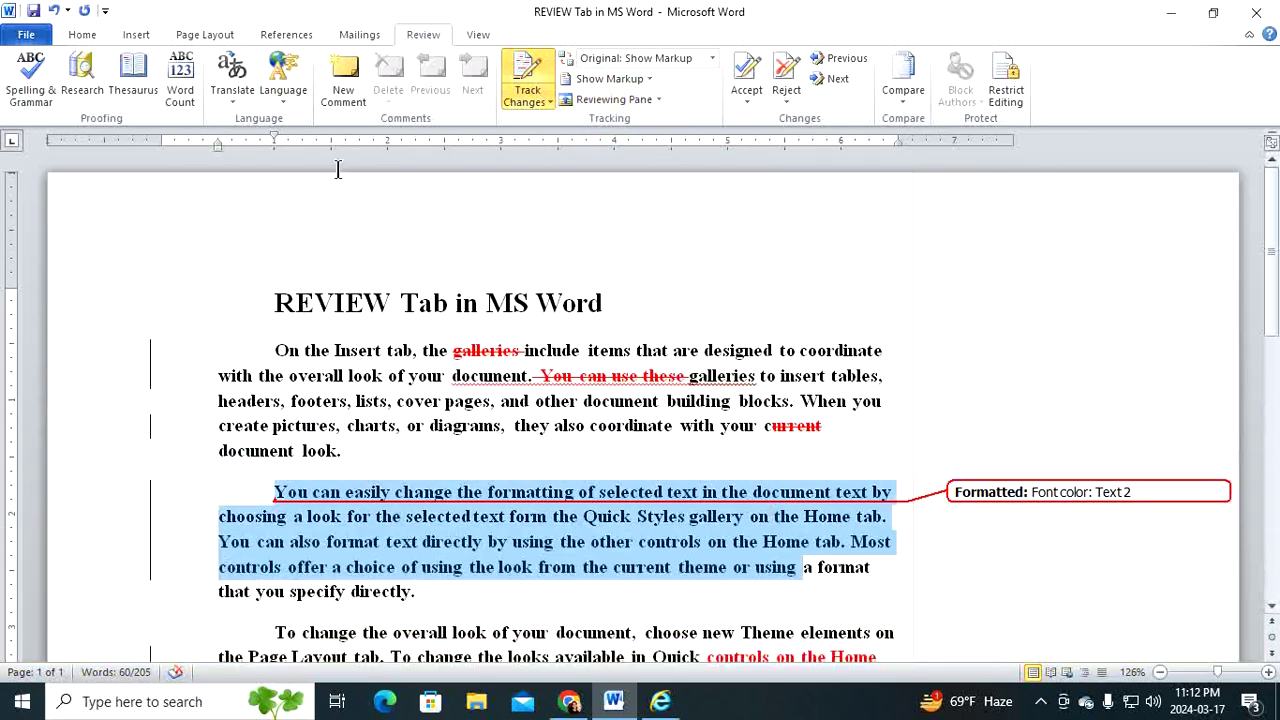
- Accept all changes in the document, then undo the acceptance
click(751, 95)
click(751, 95)
click(751, 100)
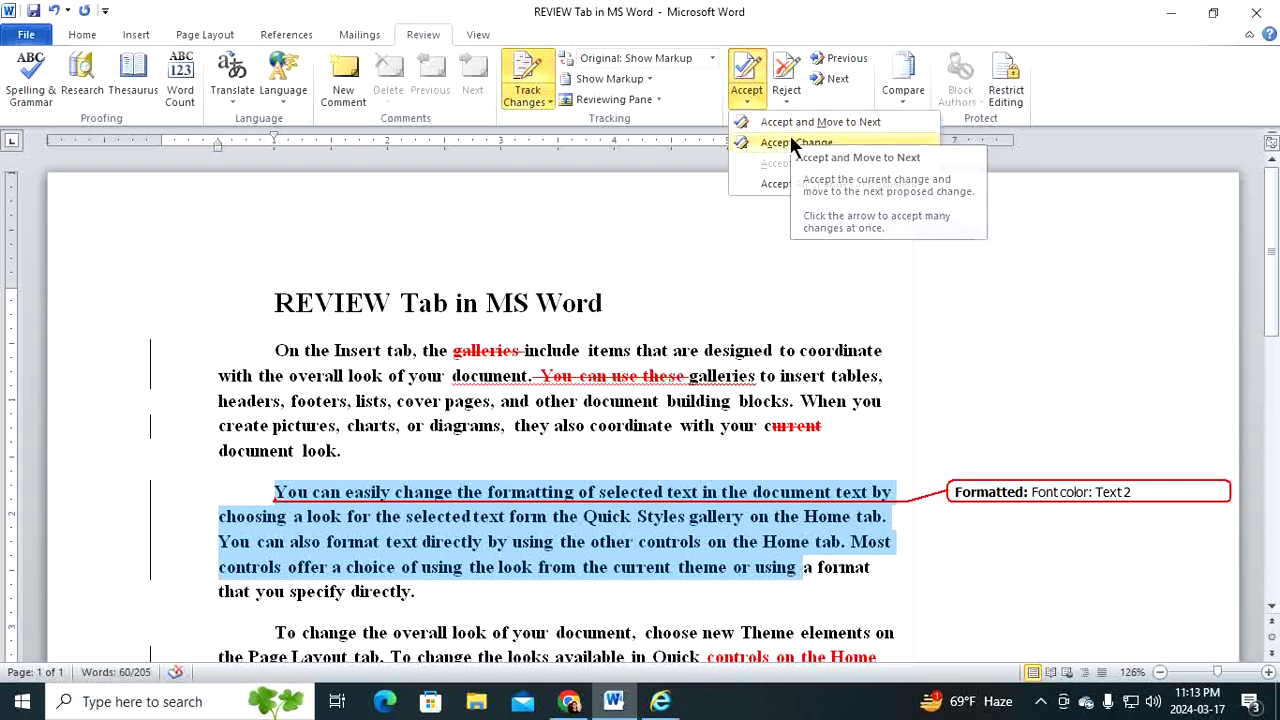
click(789, 183)
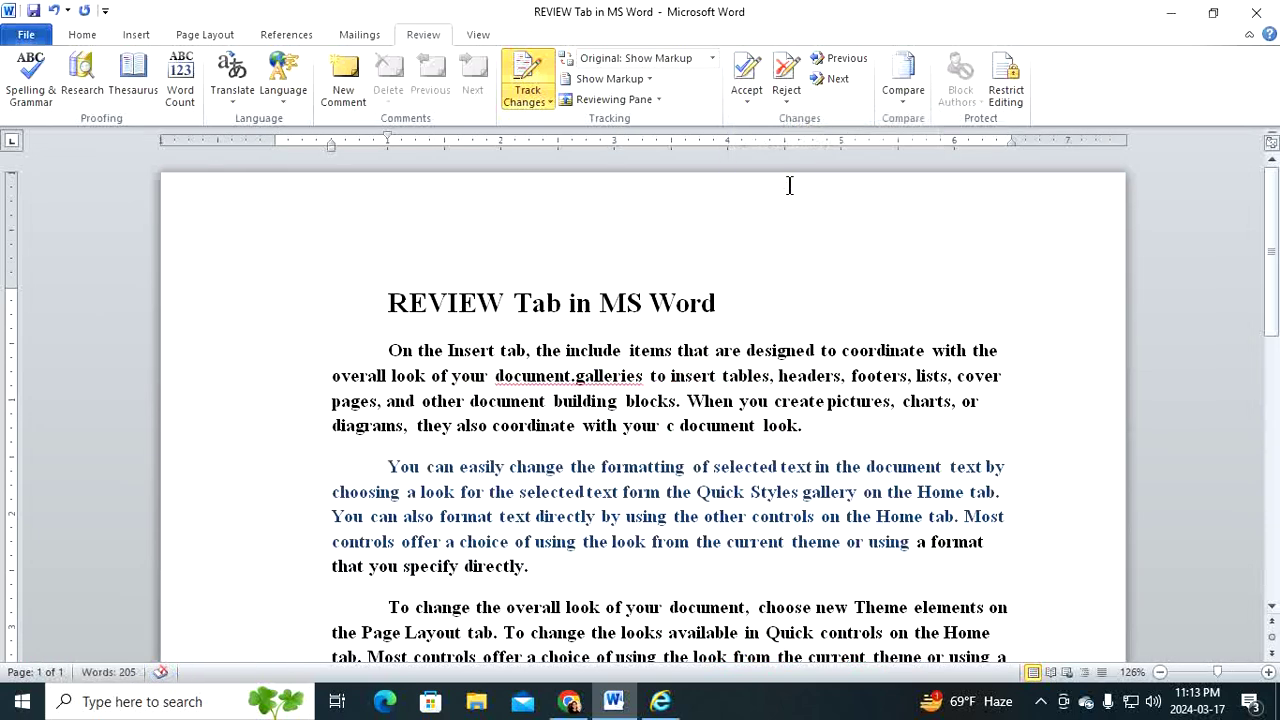
key(ctrl+z)
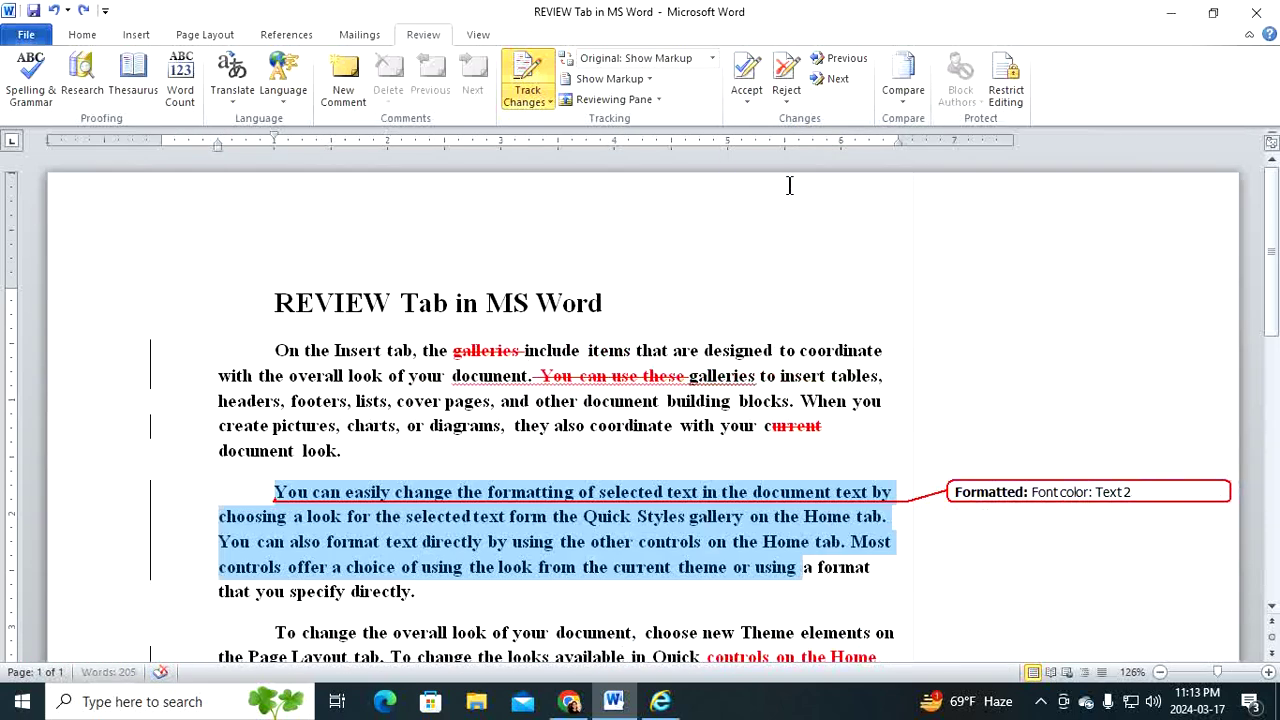
- Reject all changes in the document
click(784, 97)
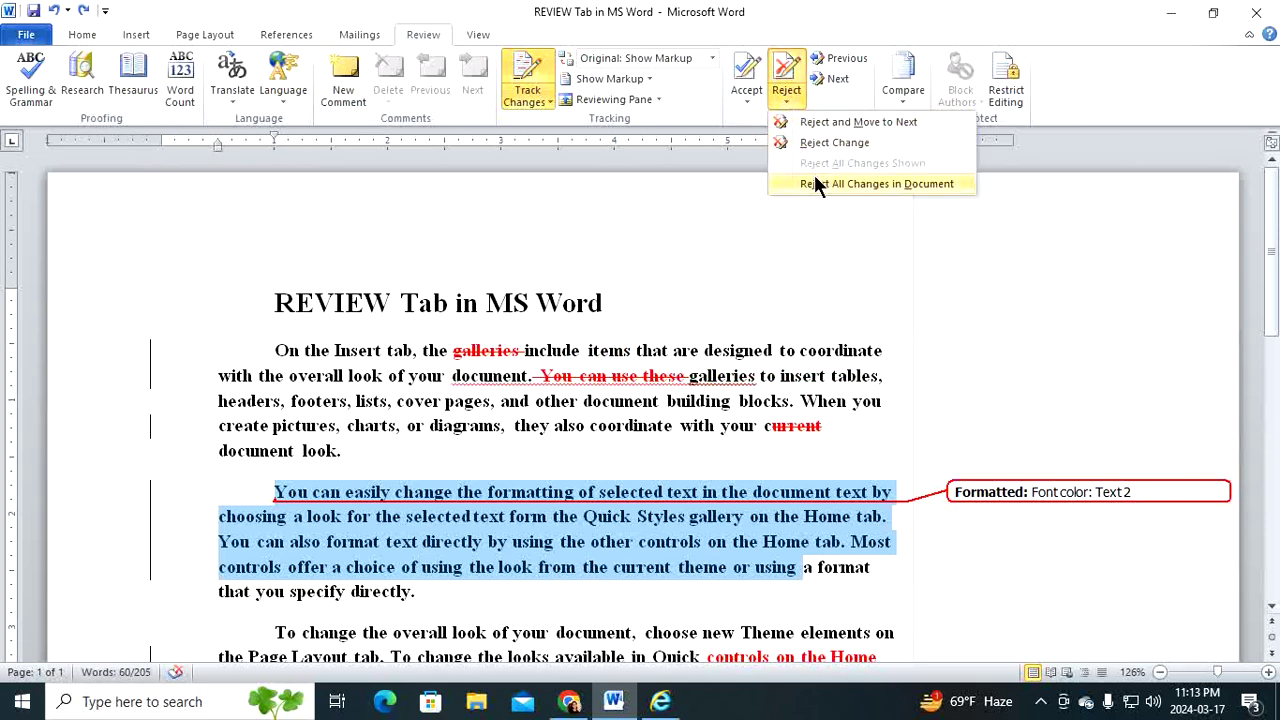
click(815, 180)
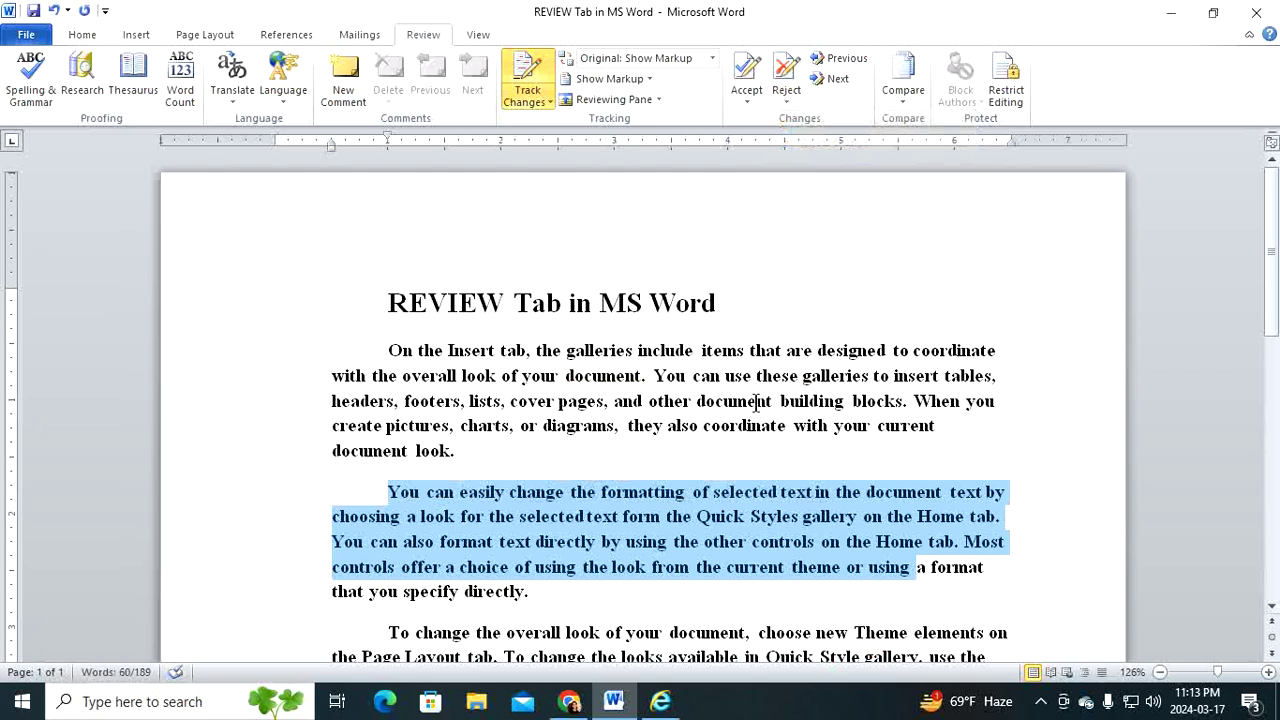
click(890, 96)
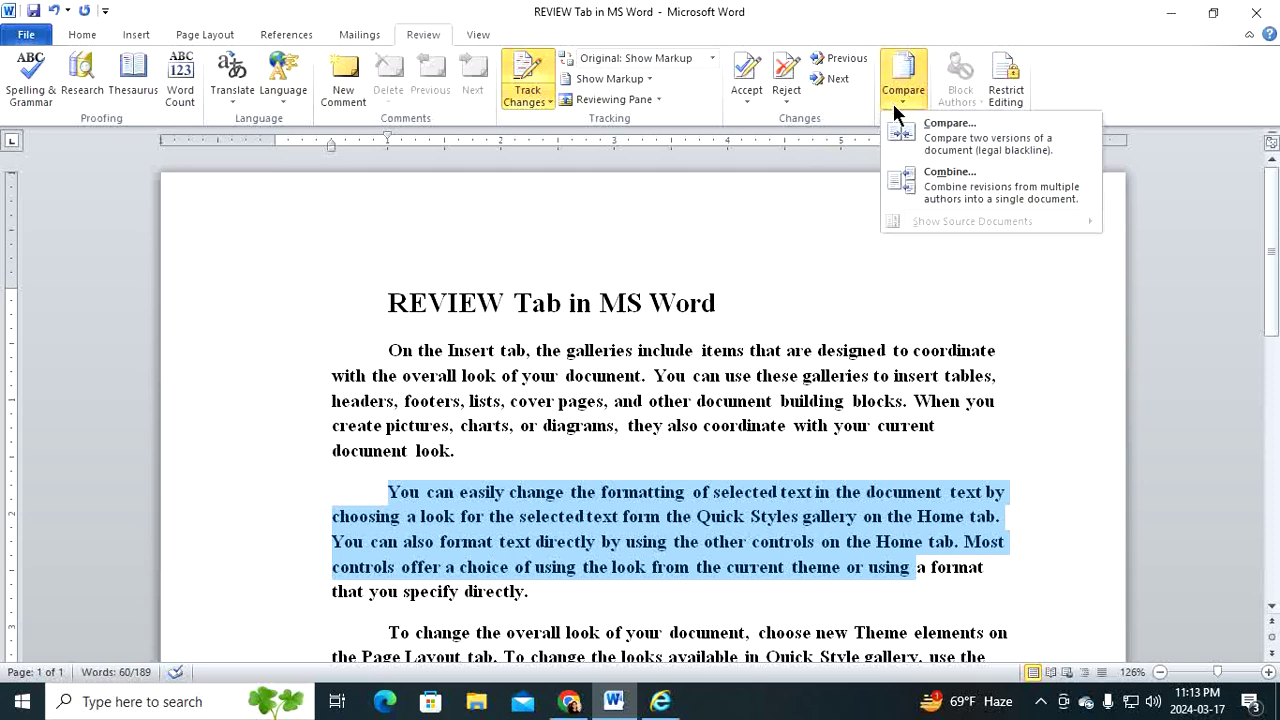
- Compare 'file 1' as original against 'header and footer' as revised, producing Compare Result 2
click(924, 142)
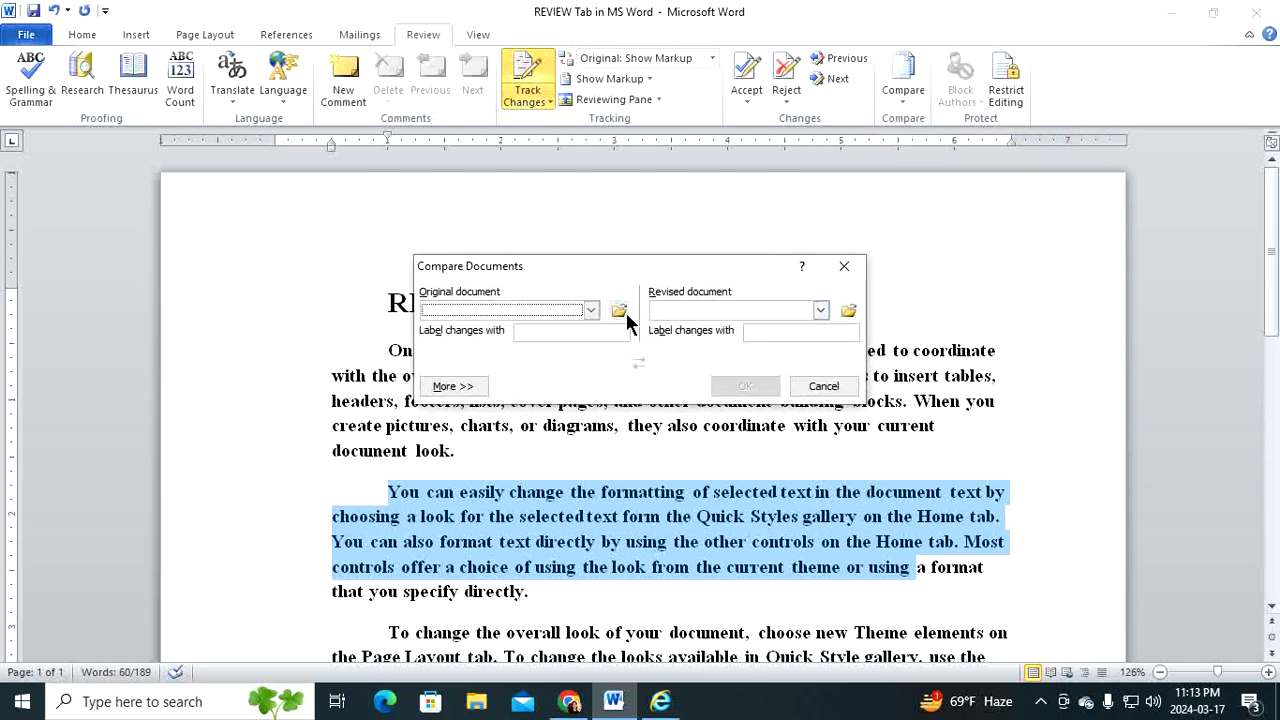
click(591, 311)
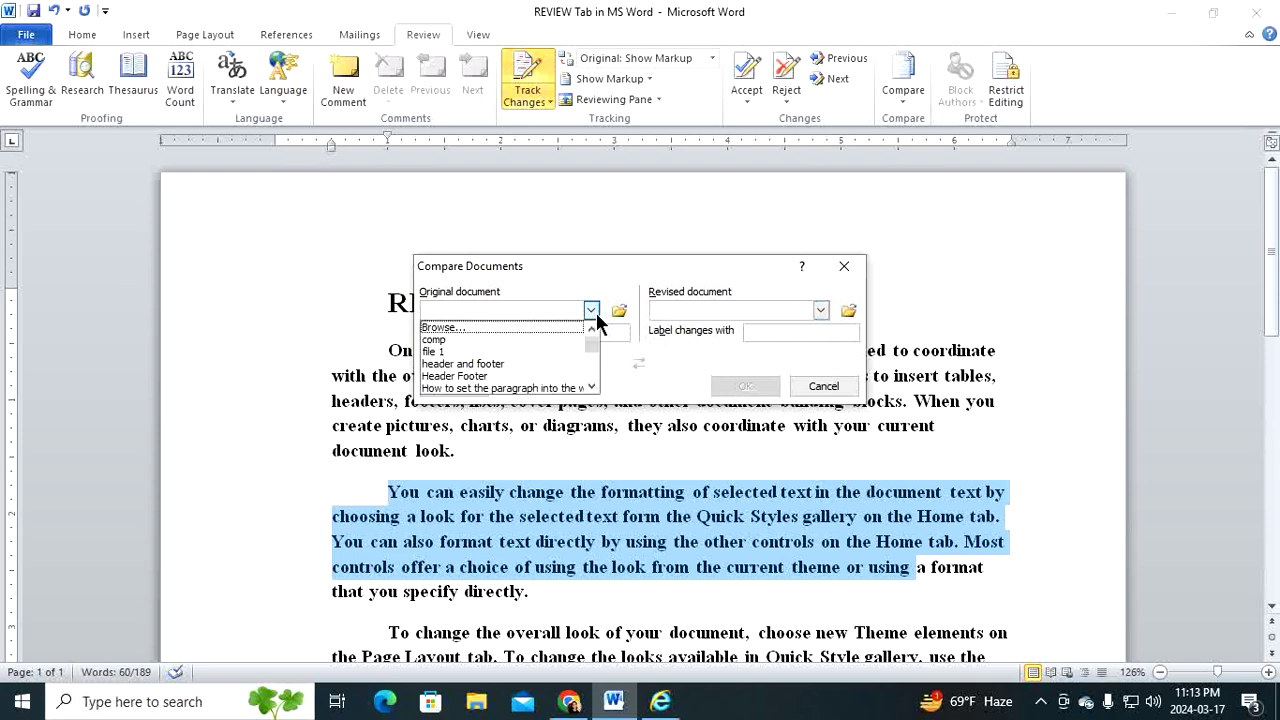
click(494, 351)
click(820, 311)
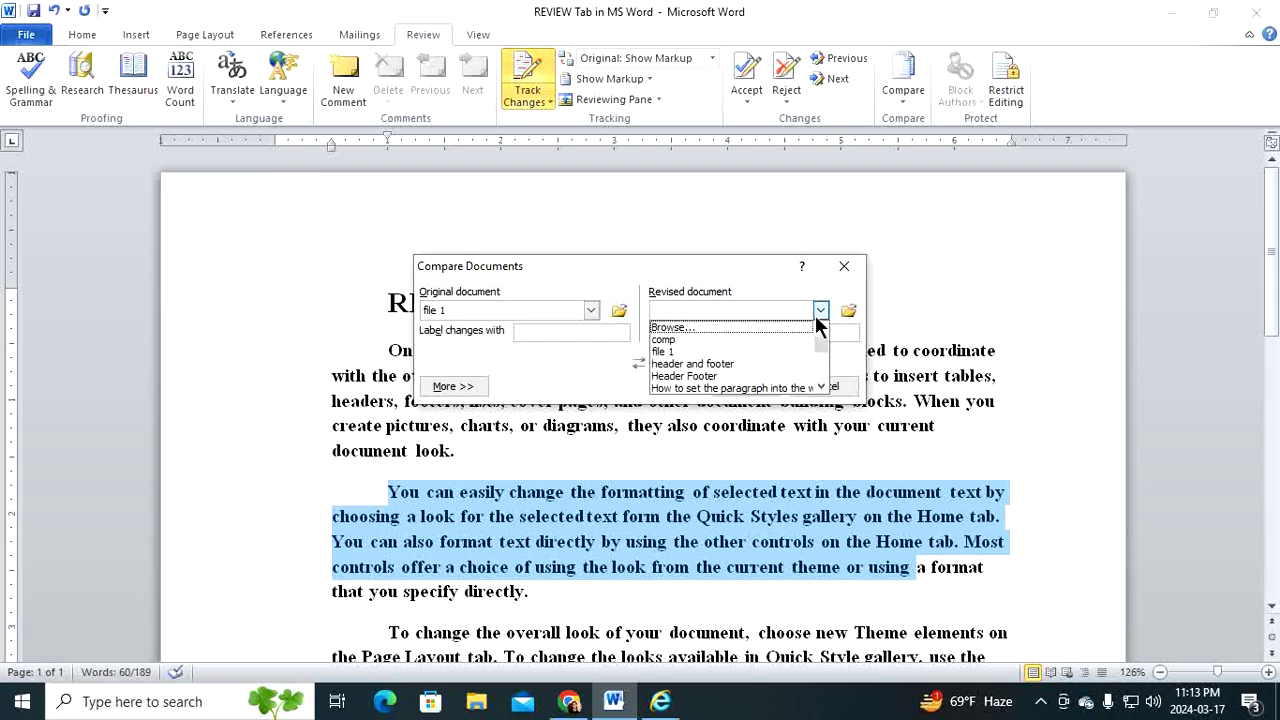
click(718, 362)
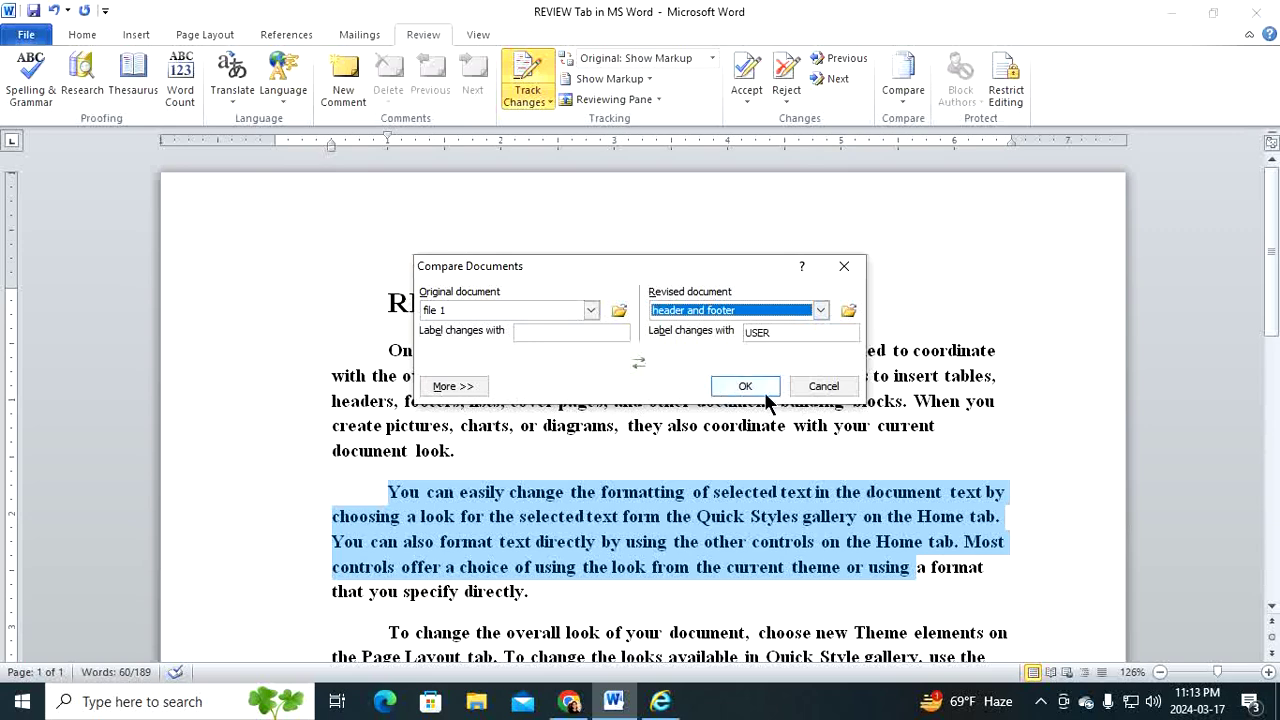
click(745, 386)
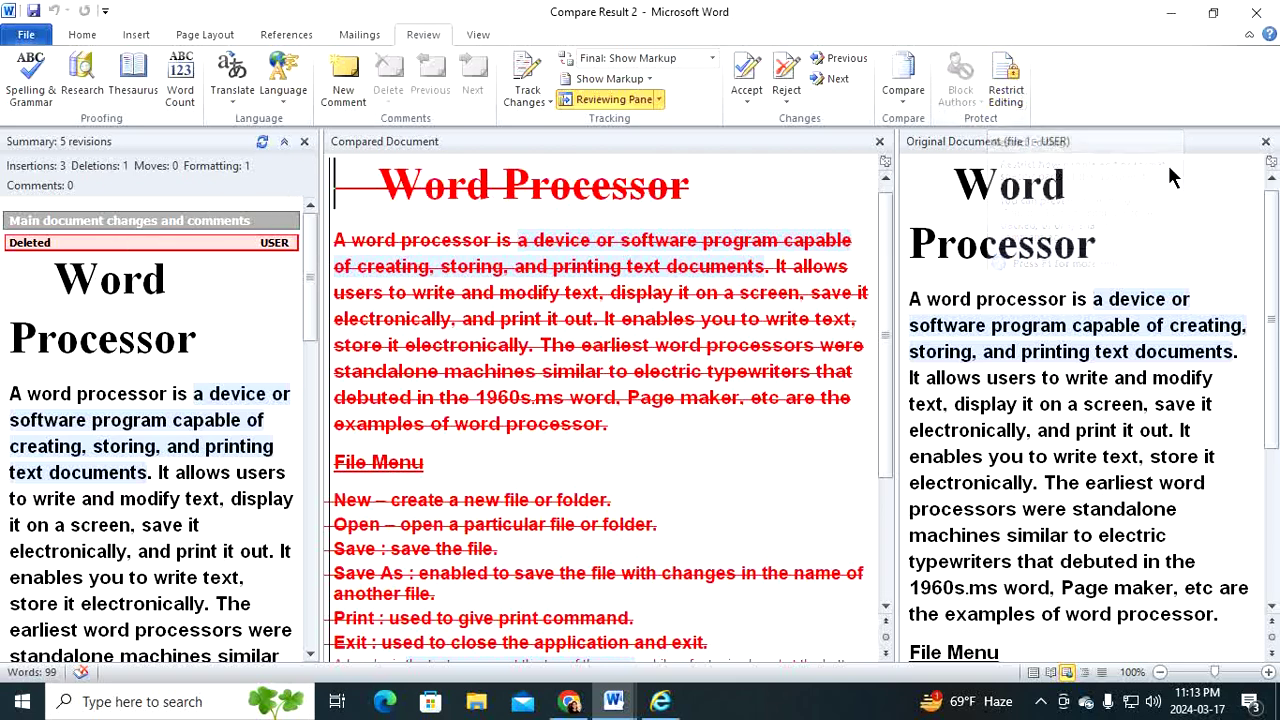
- Close the Original Document and Reviewing panes, then create blank document Document5
click(1265, 141)
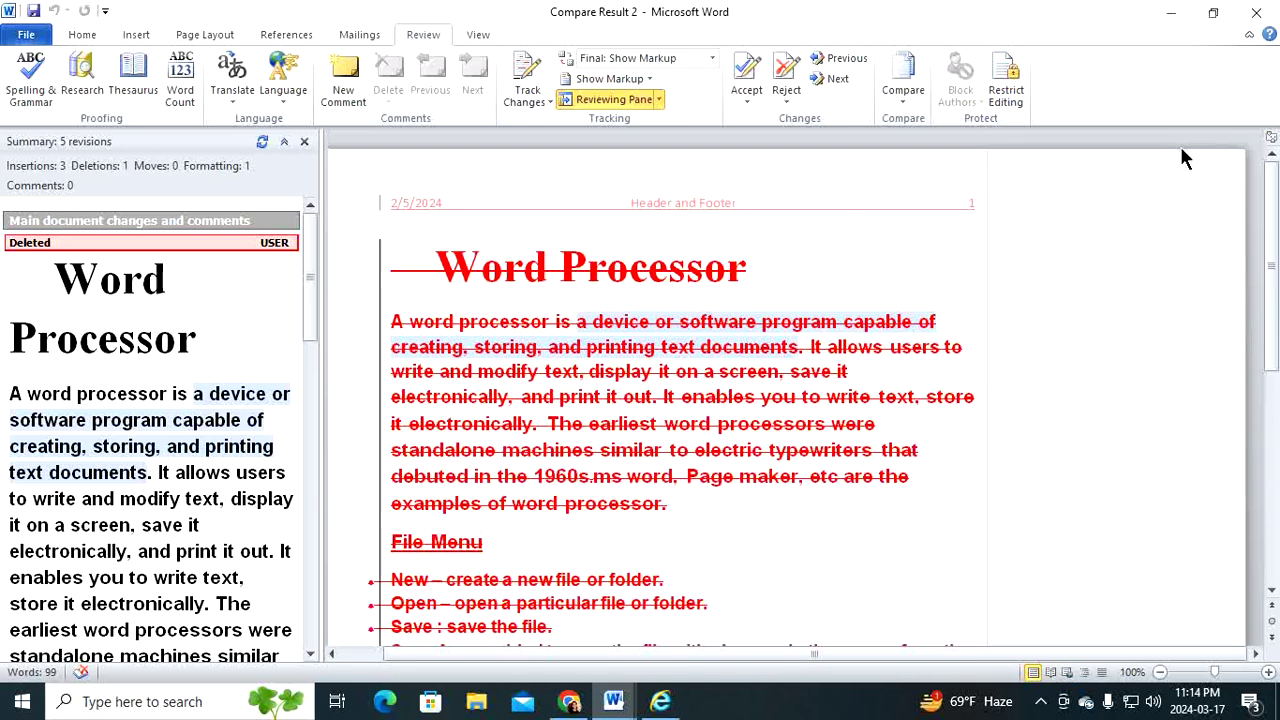
click(305, 143)
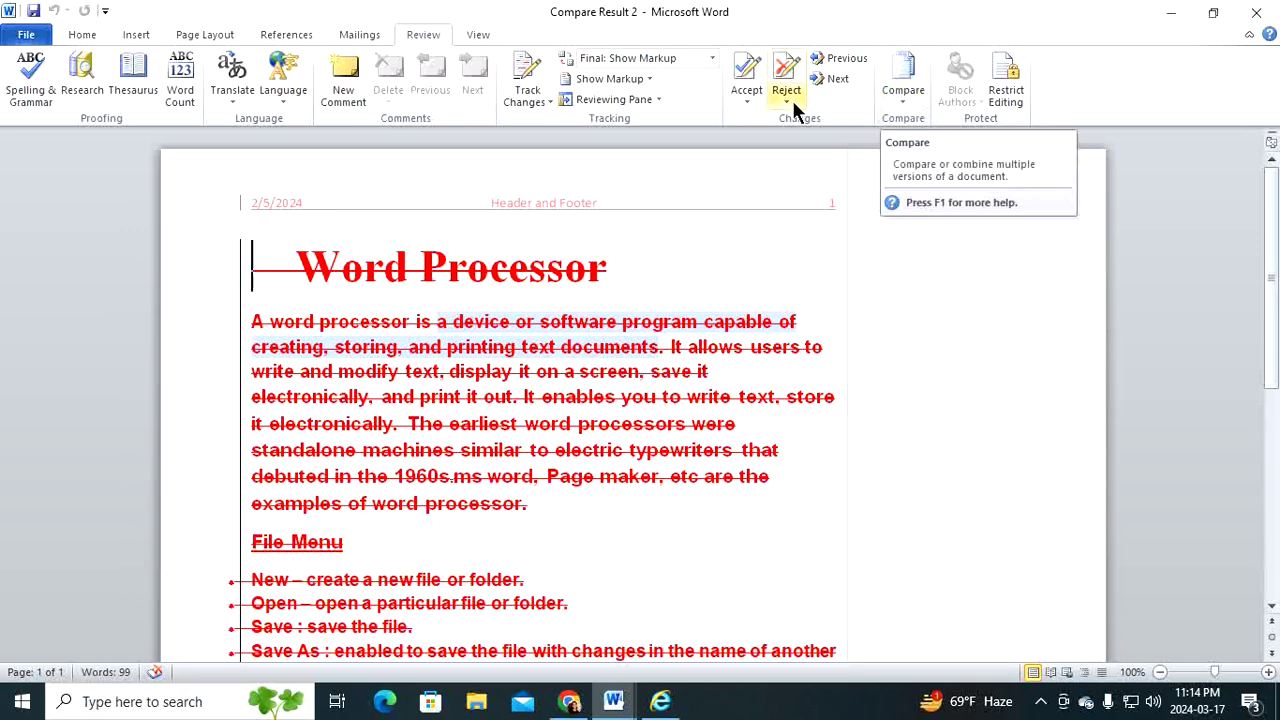
click(28, 35)
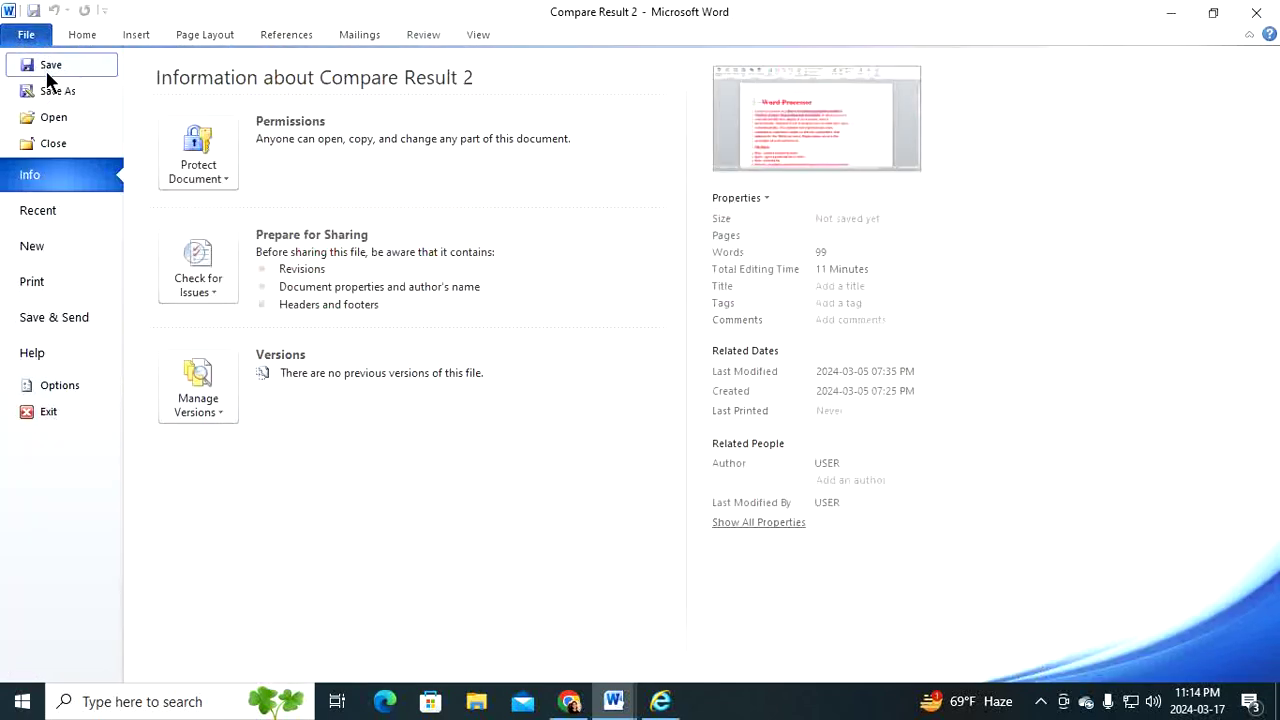
click(49, 248)
click(940, 472)
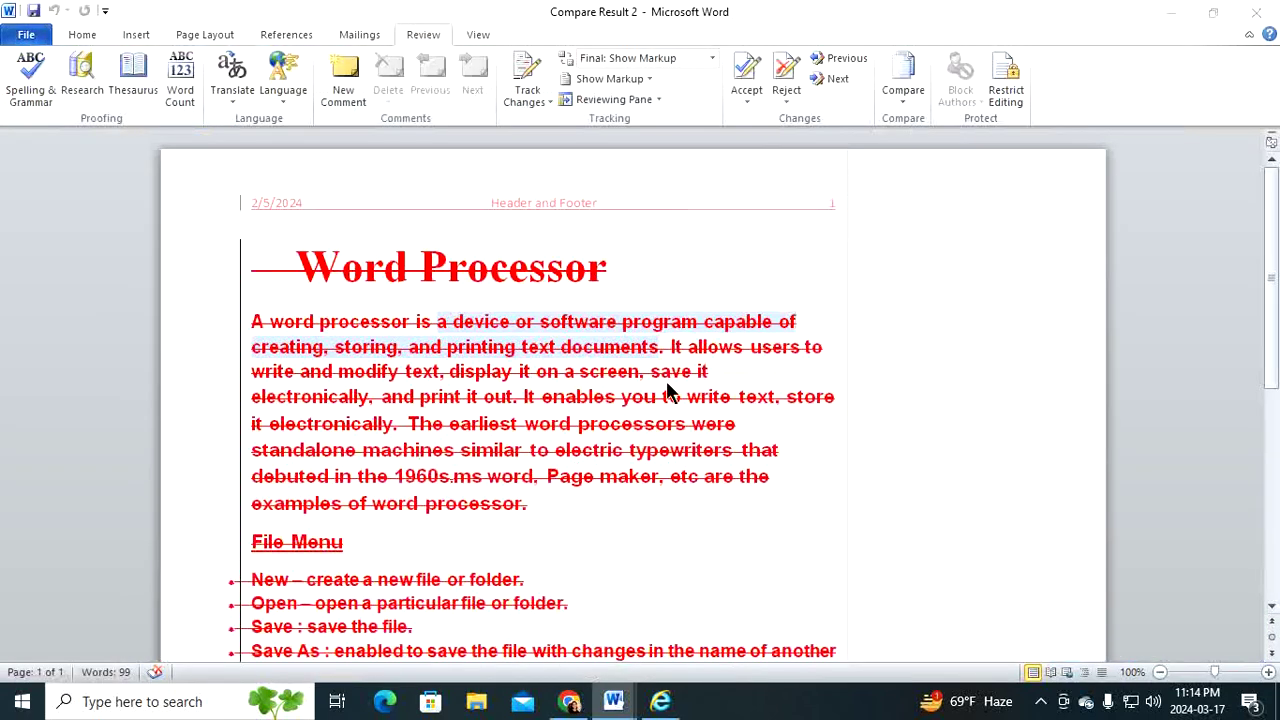
click(26, 36)
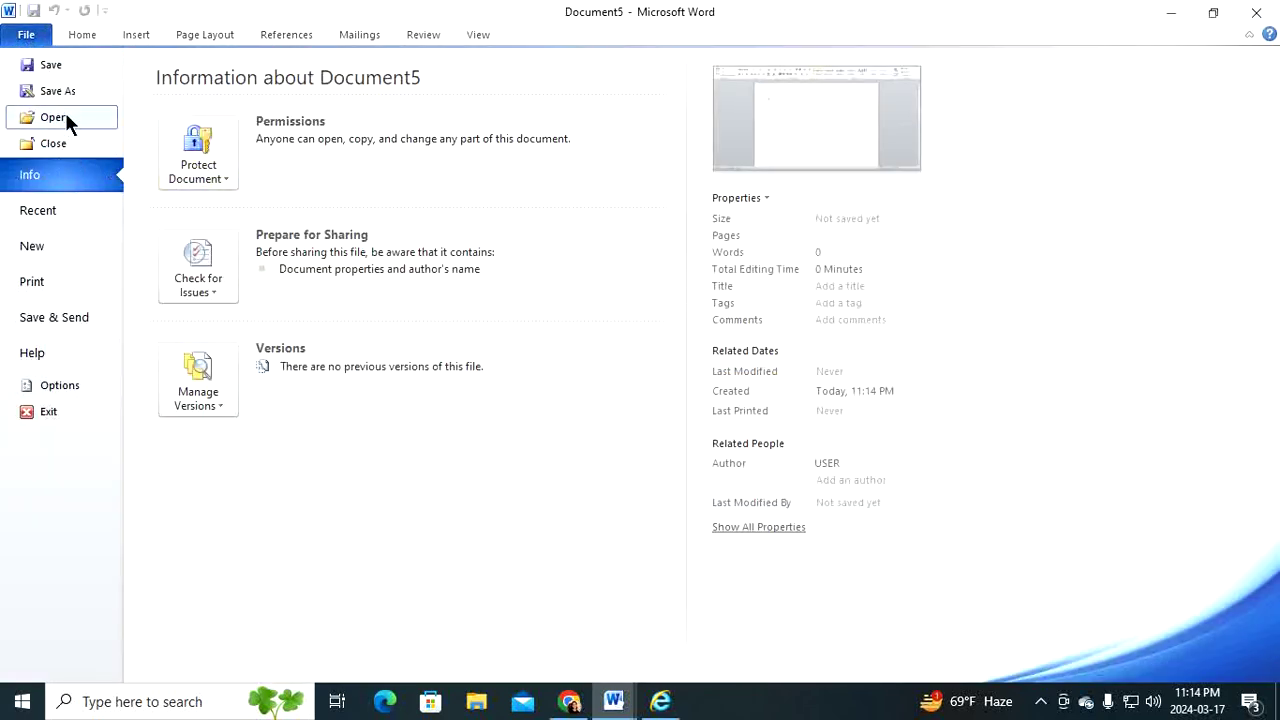
- Open the document 'INSERT TAB IN MS WORD 2010'
key(Escape)
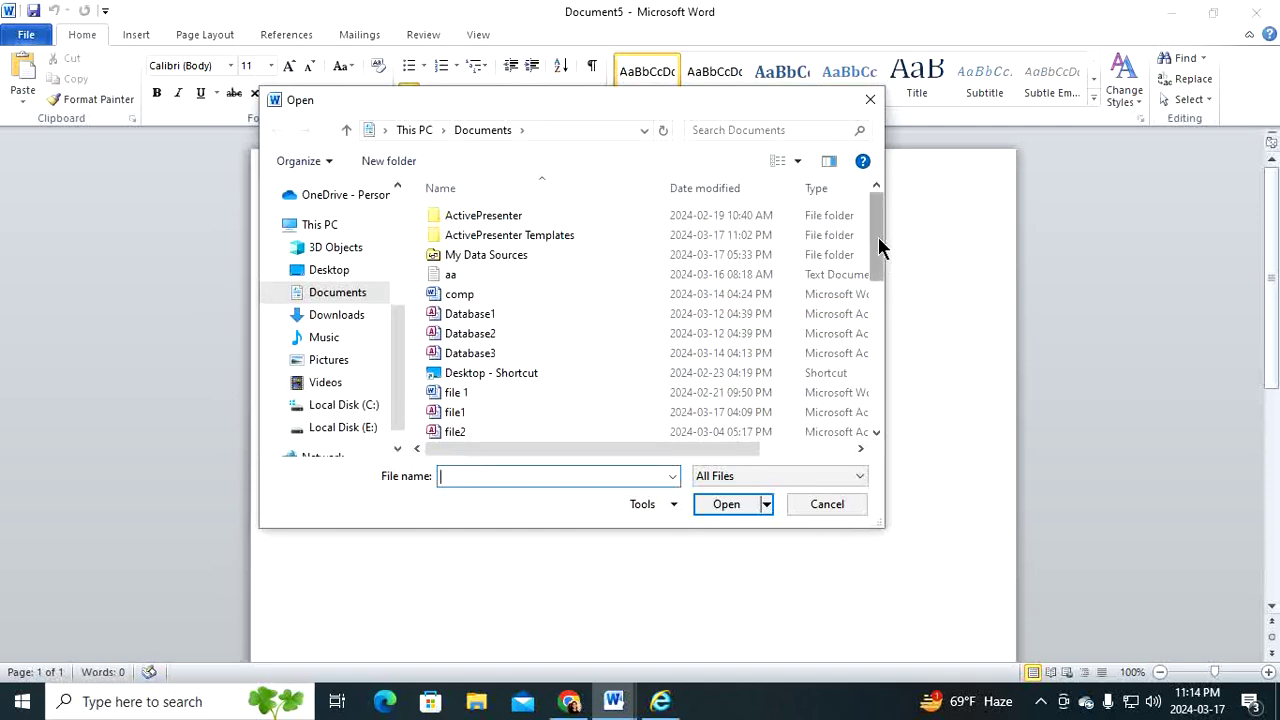
drag(878, 247, 876, 320)
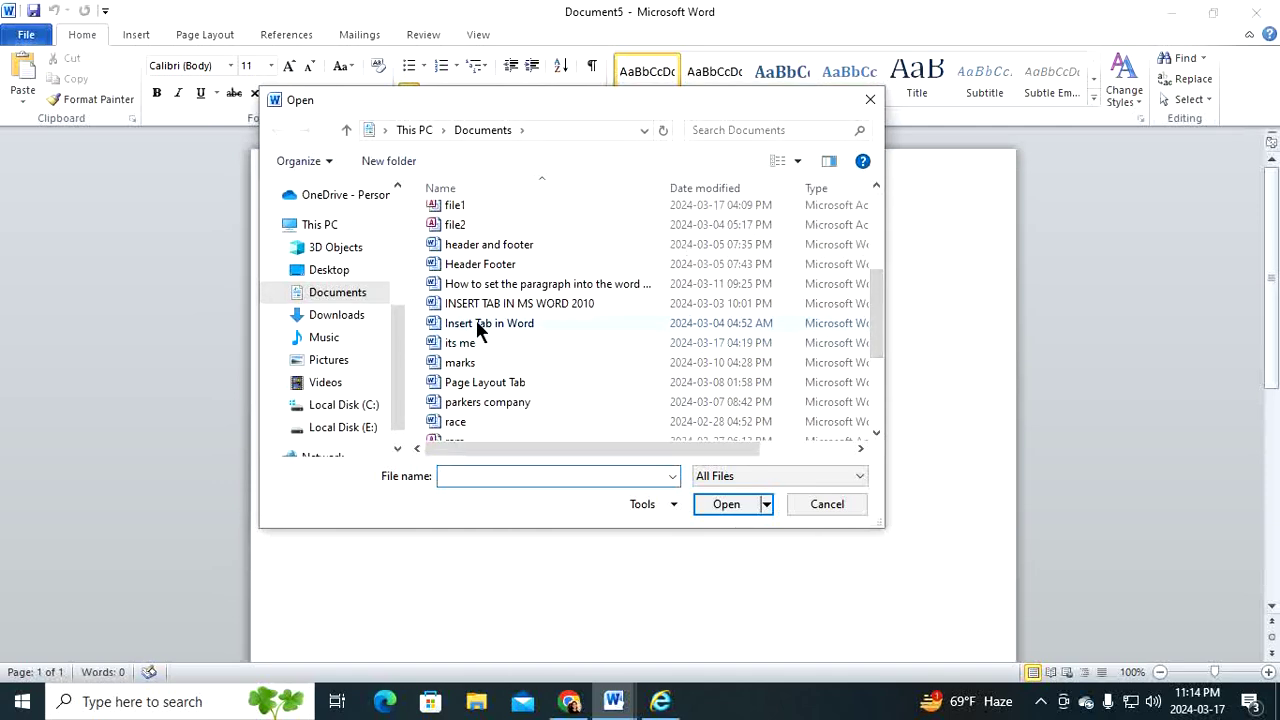
click(480, 310)
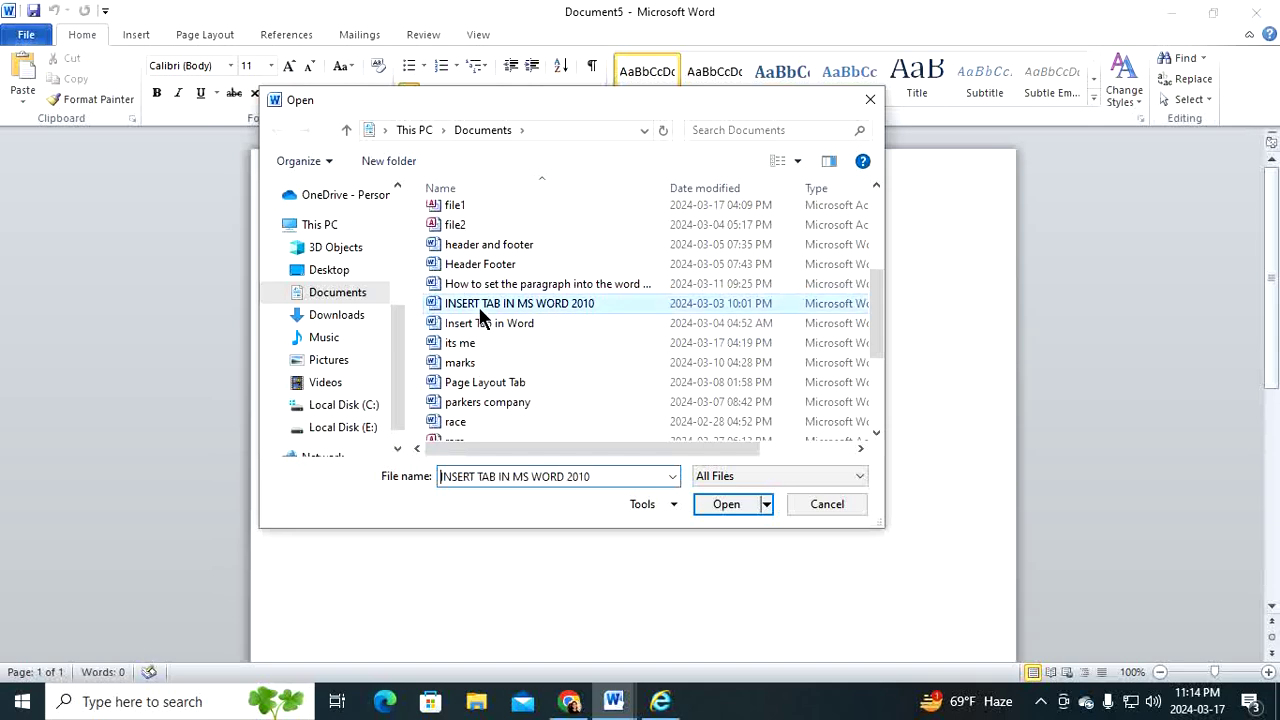
click(737, 504)
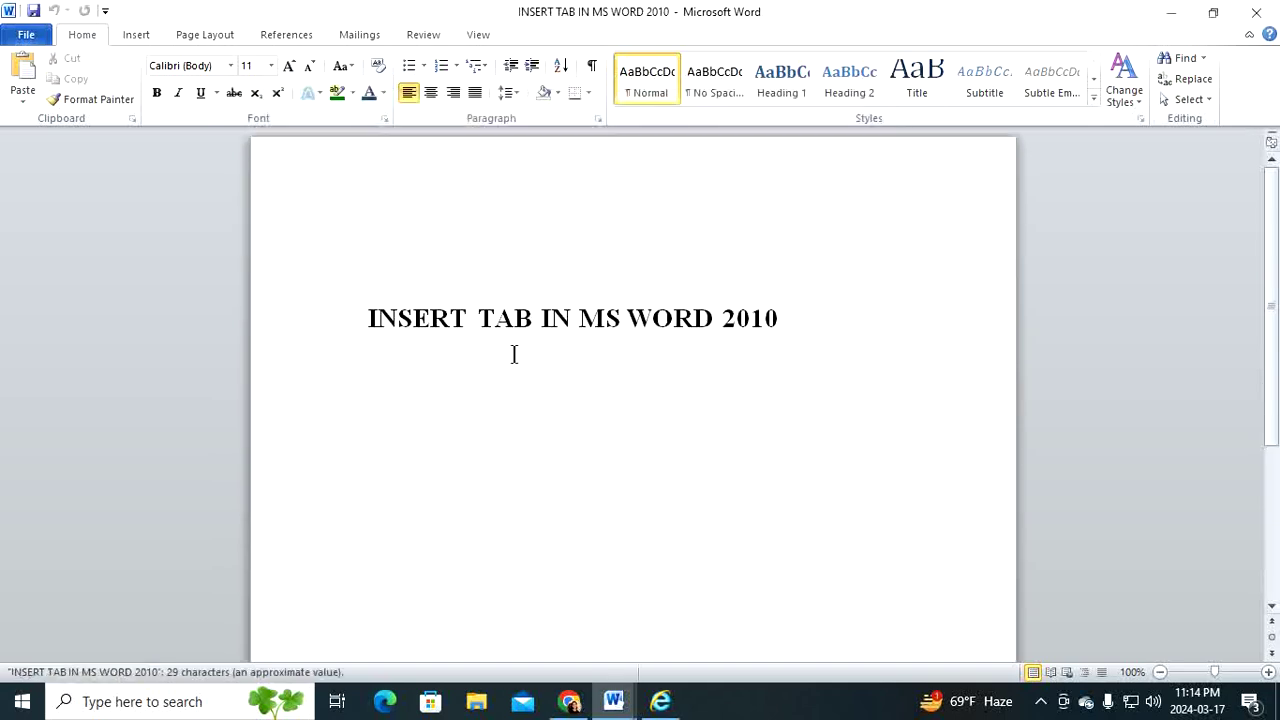
- Type =rand() below the title to generate sample paragraphs
click(432, 362)
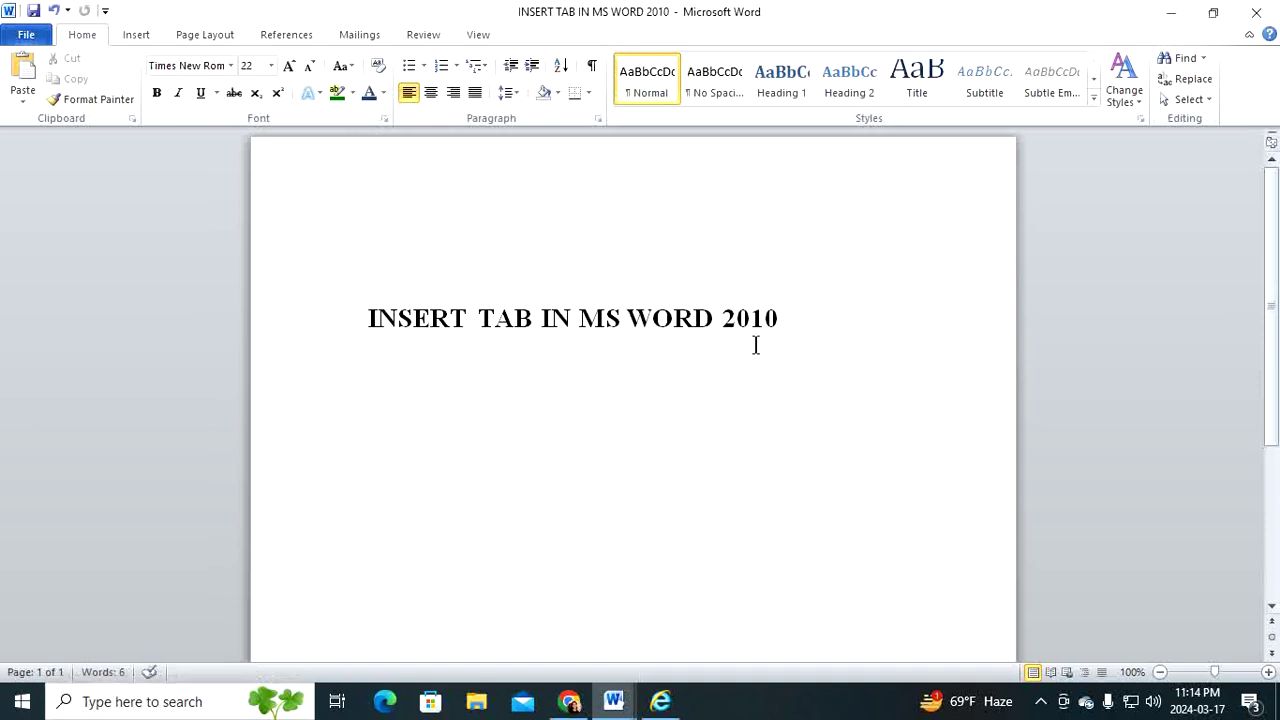
text(=ran)
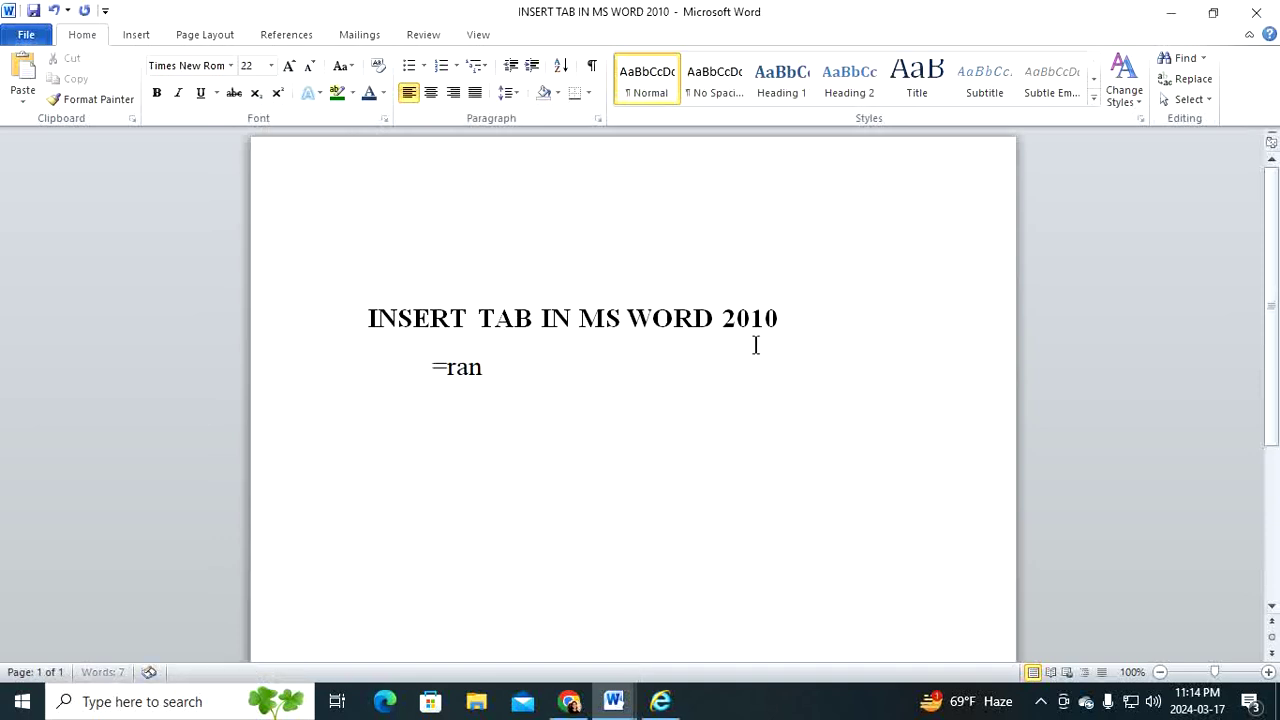
text(d())
key(Return)
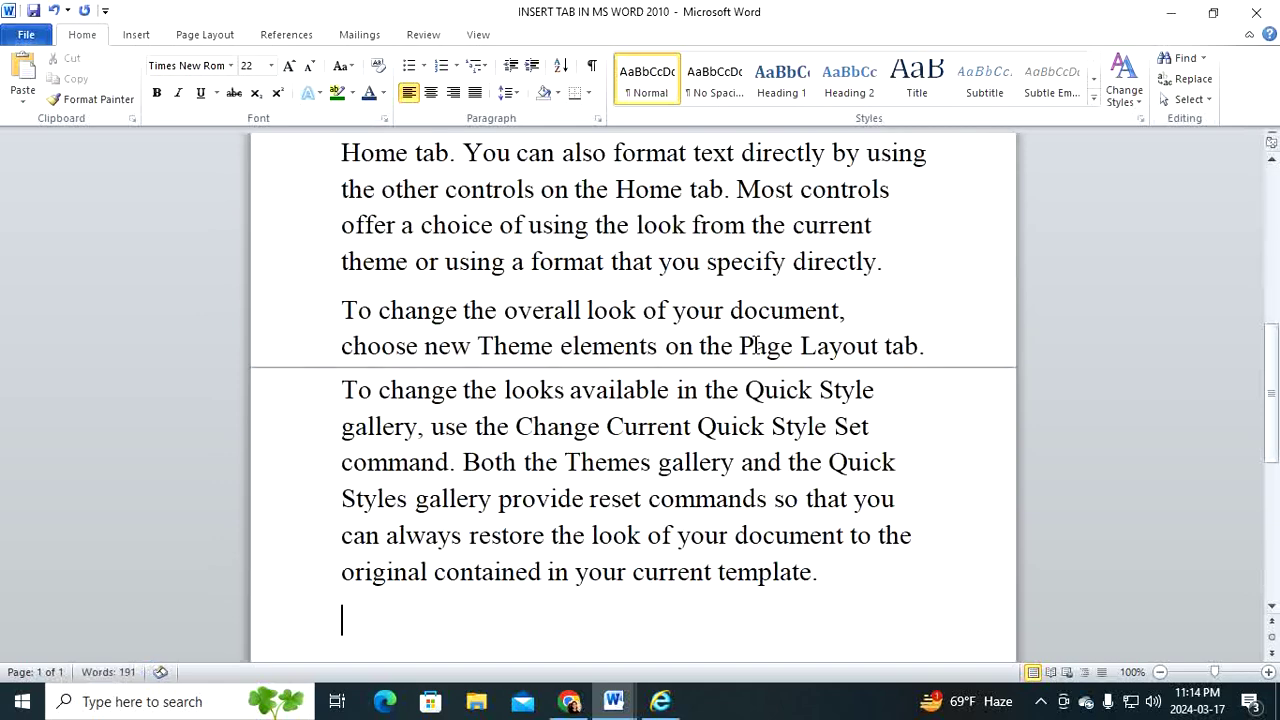
drag(1266, 400, 1261, 234)
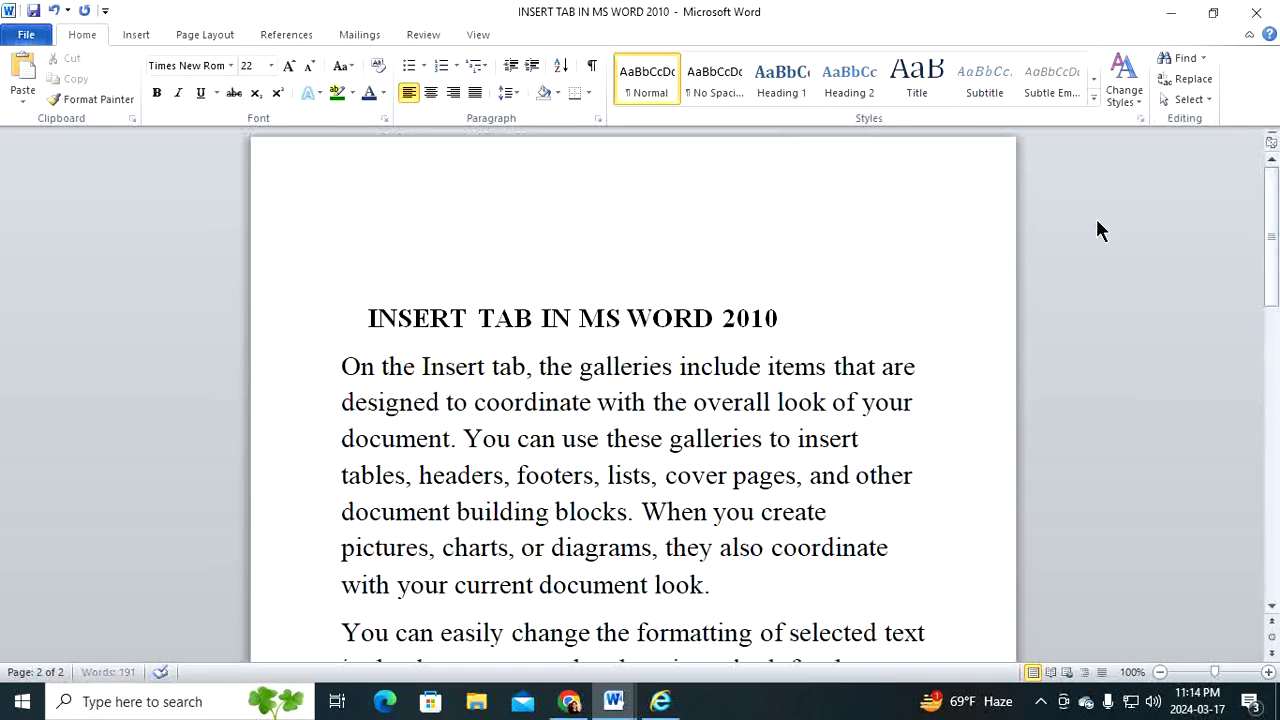
- Restrict editing to No changes (Read only) and enforce it with a password
click(430, 38)
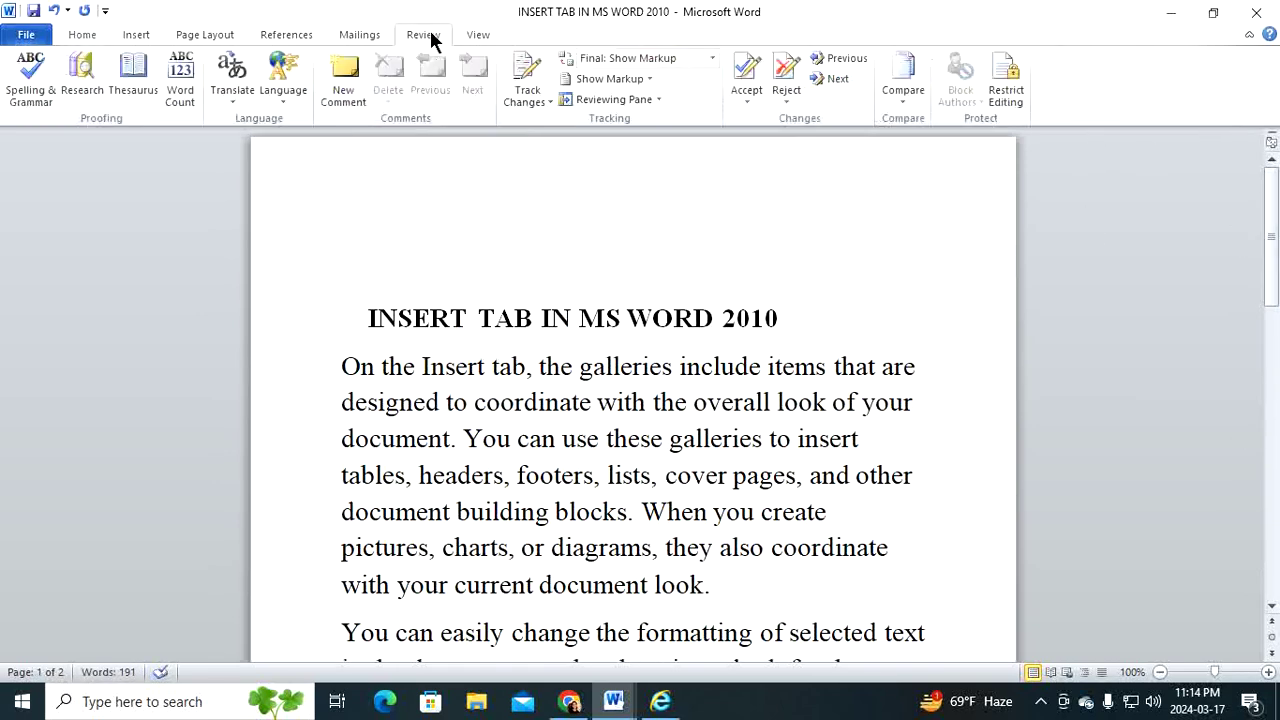
click(998, 88)
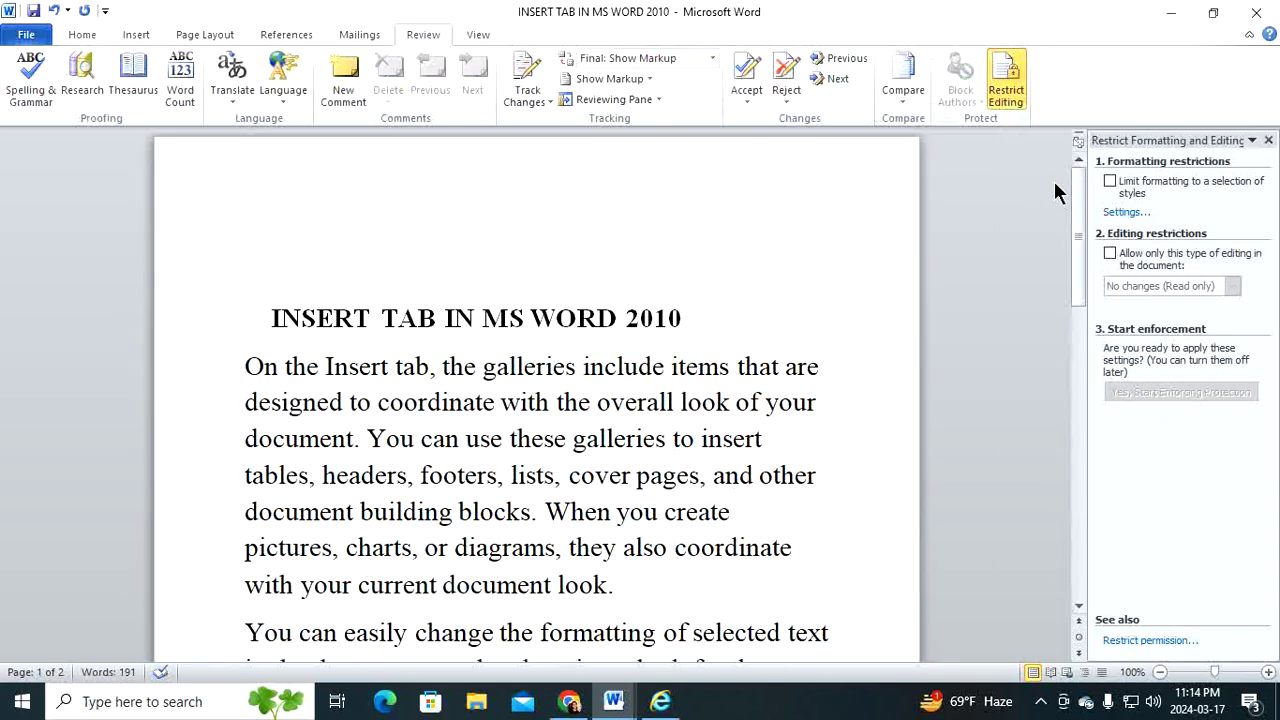
click(1110, 253)
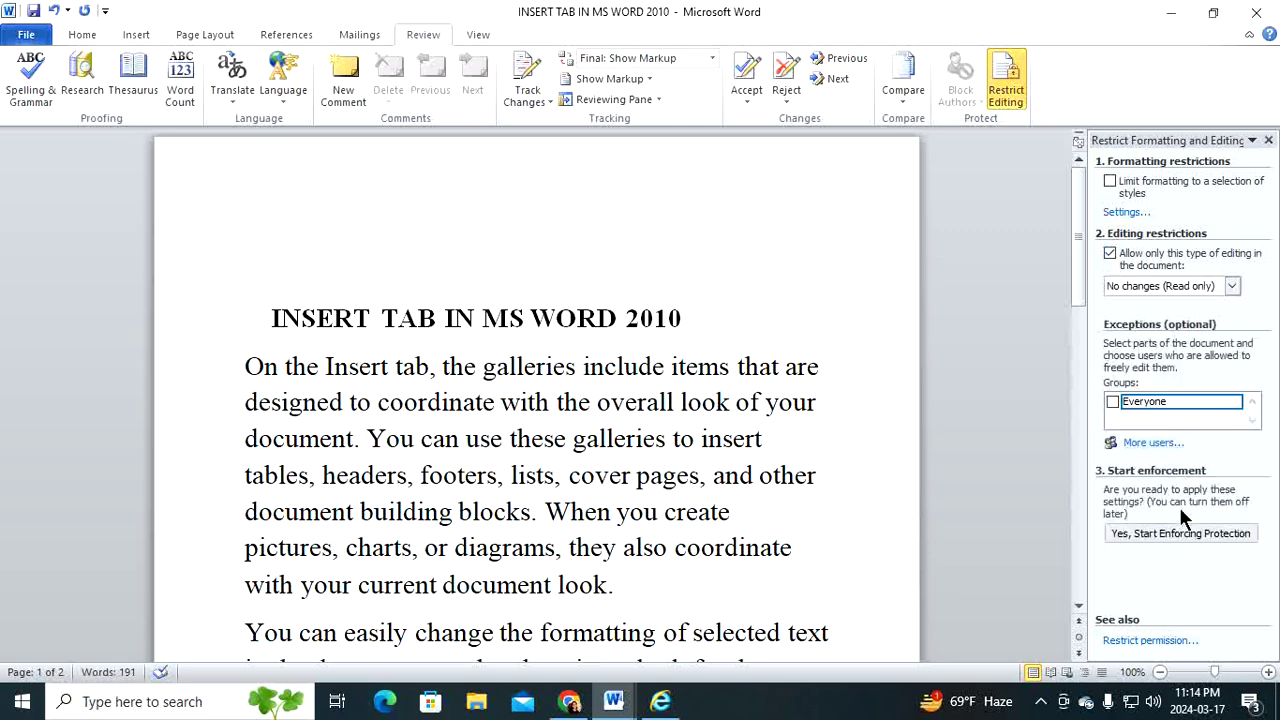
click(1178, 533)
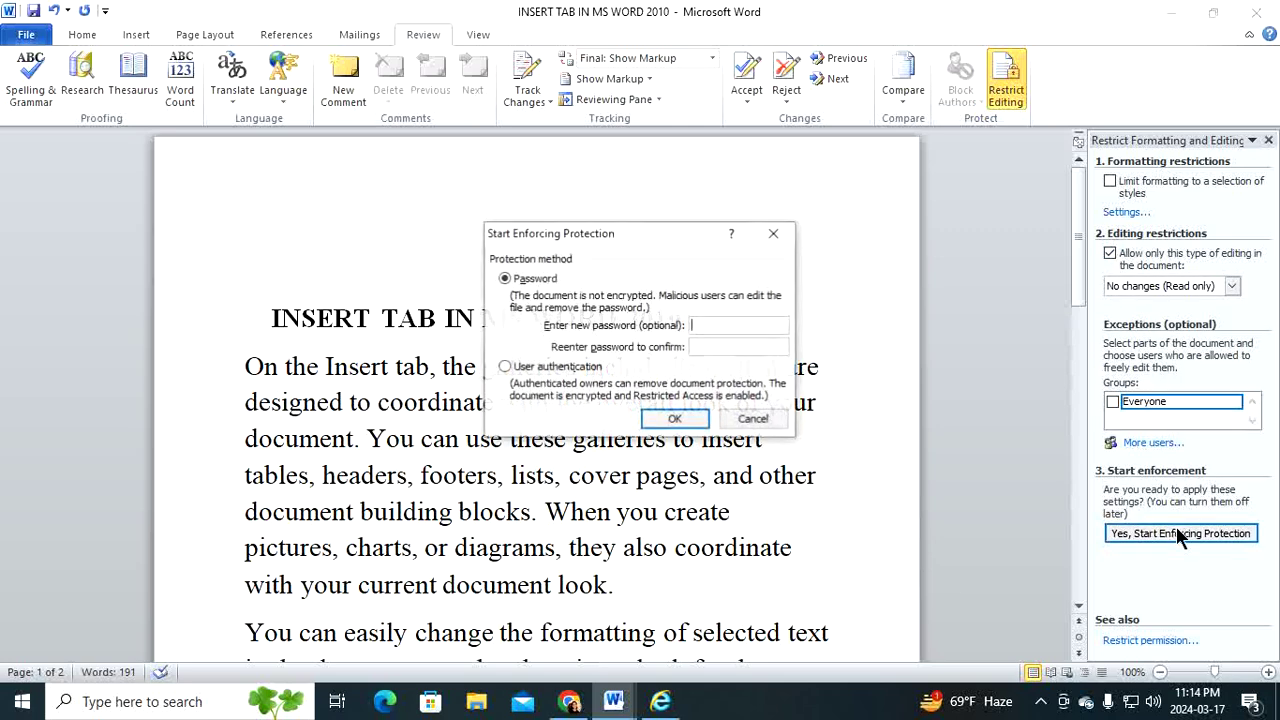
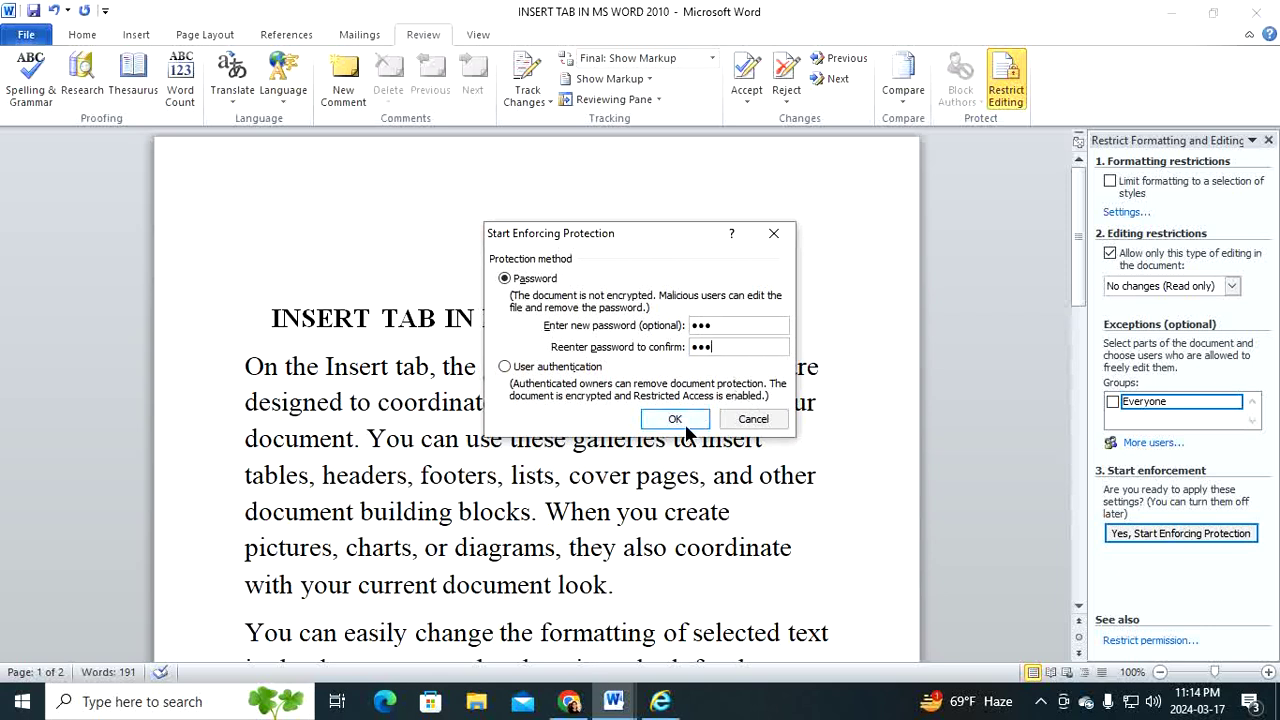
click(675, 420)
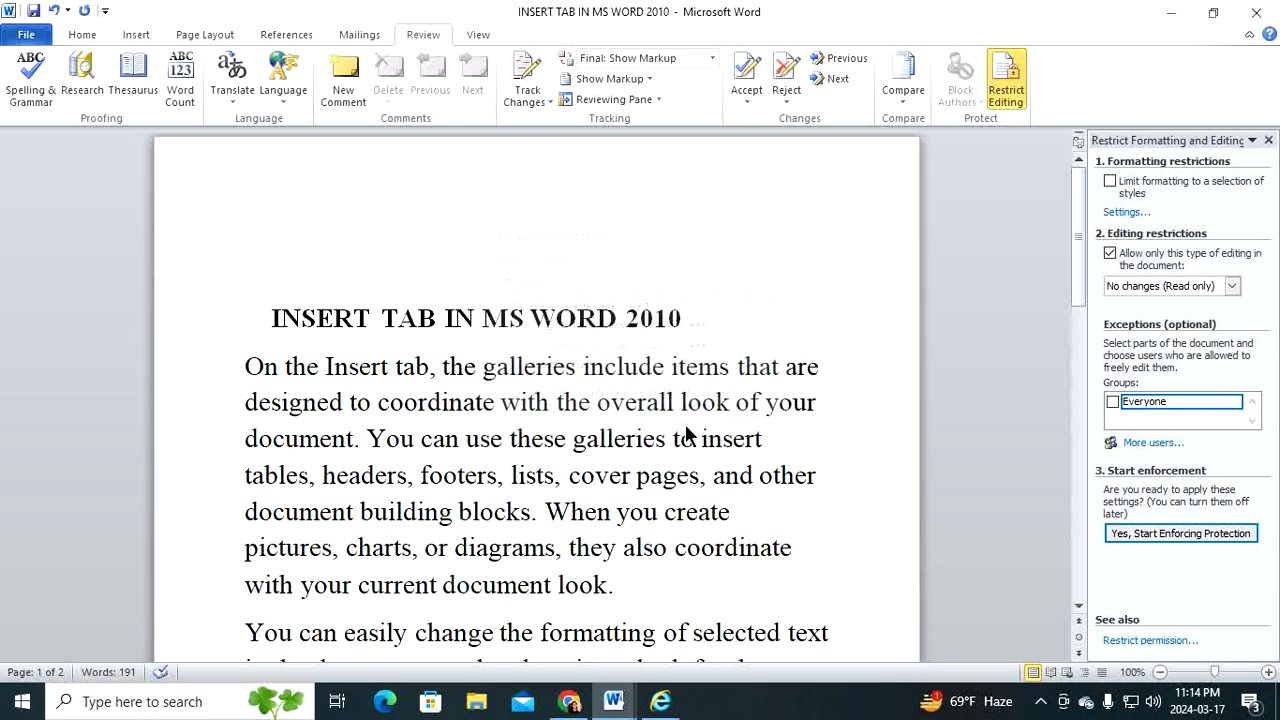